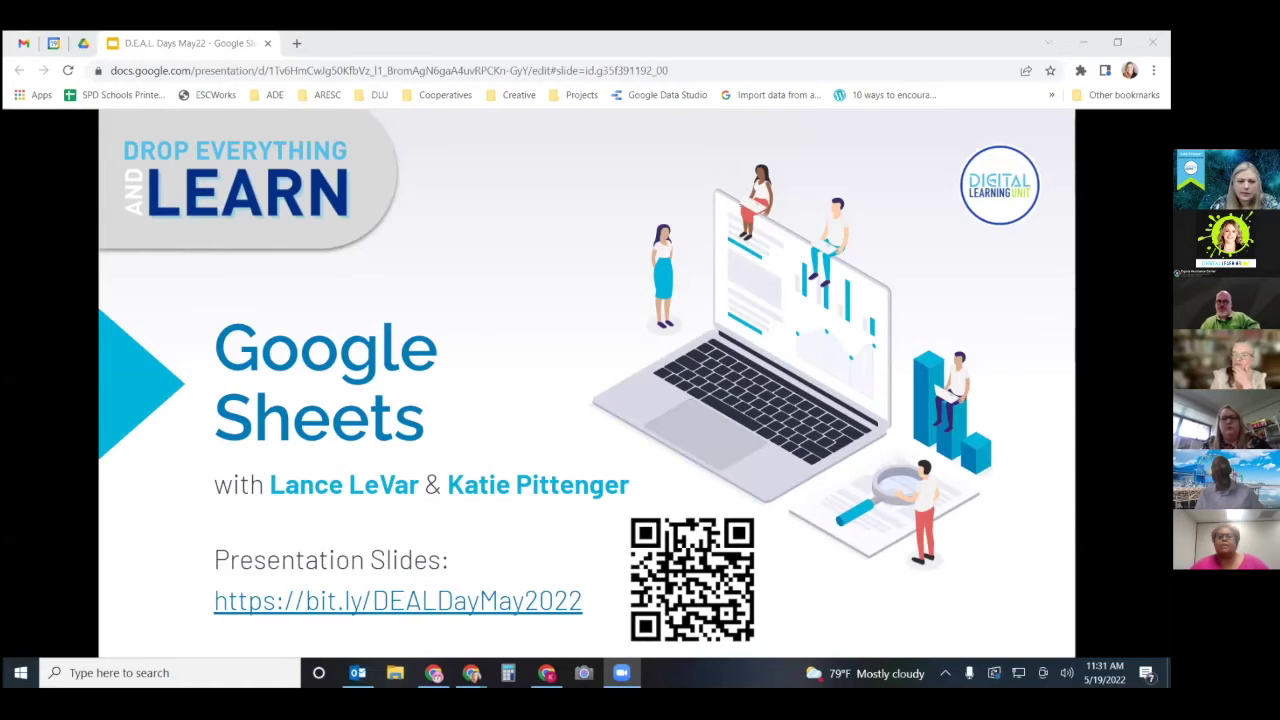
Step: Return to the presentation and move from the title slide to the 24-emoji icebreaker slide
key("alt+Tab")
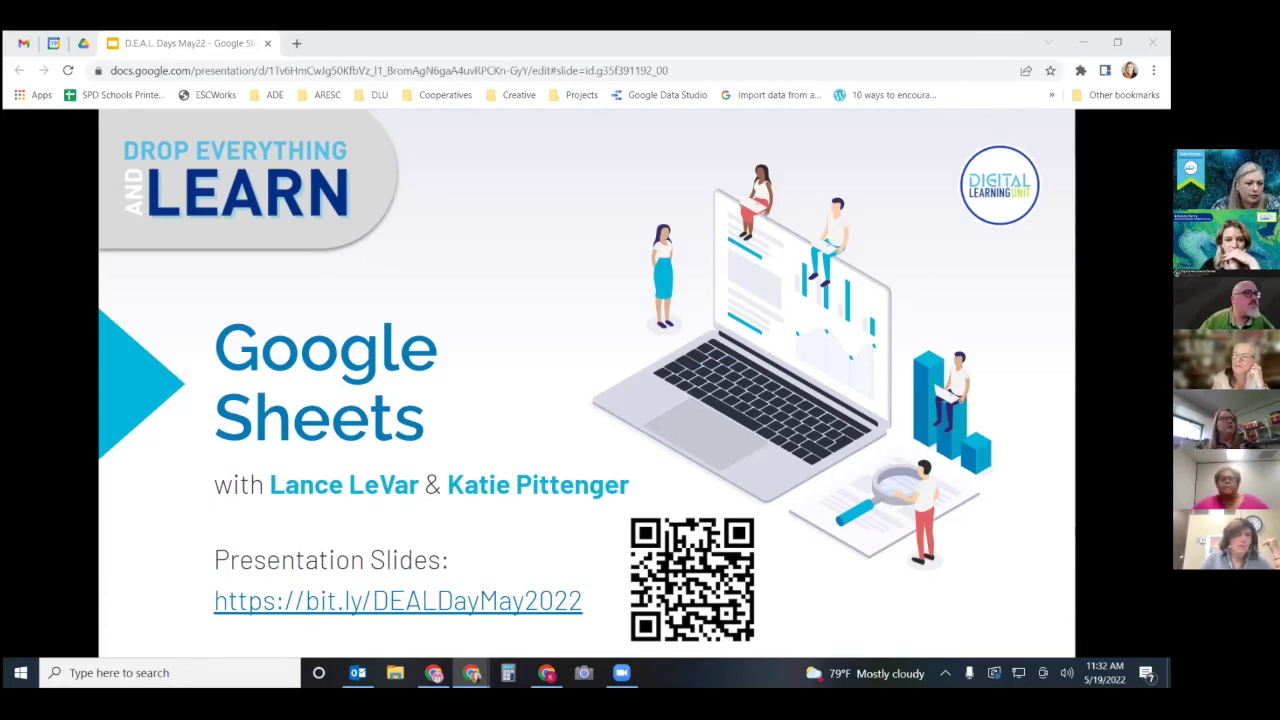
key("Right")
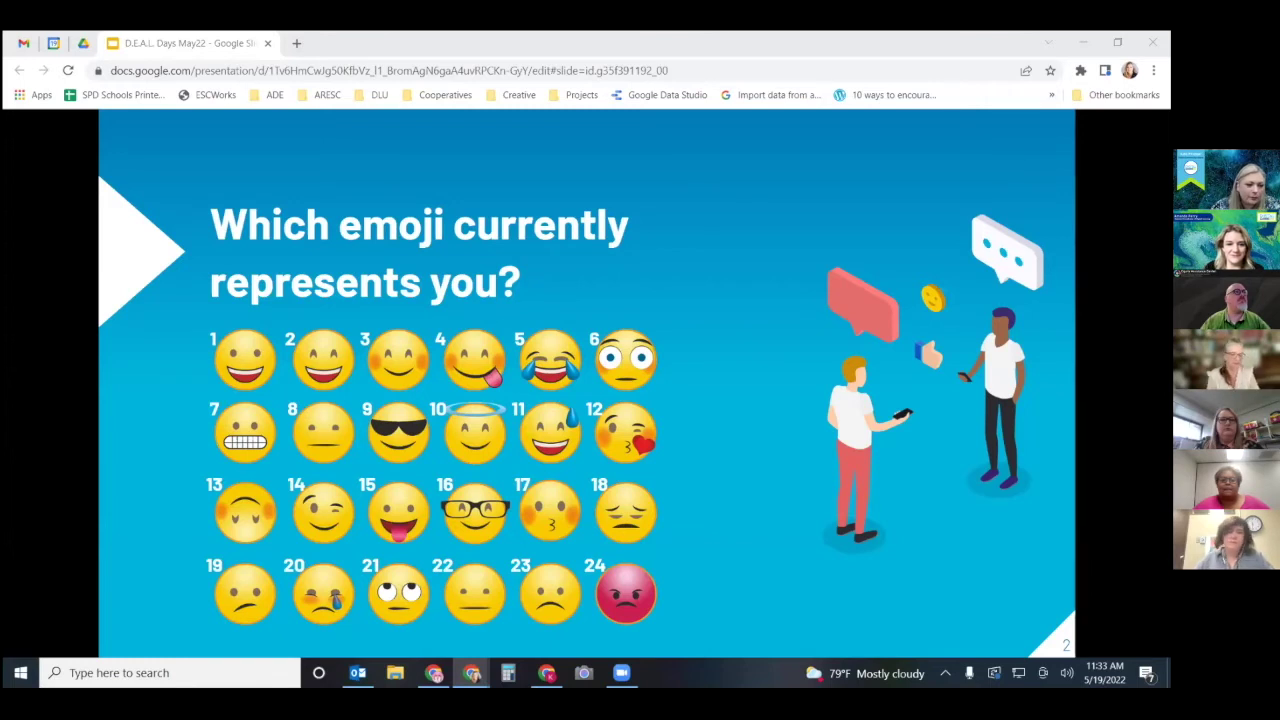
Step: Advance through Objectives and the '1 Form Responses' divider to the slide with three question marks
key("Right")
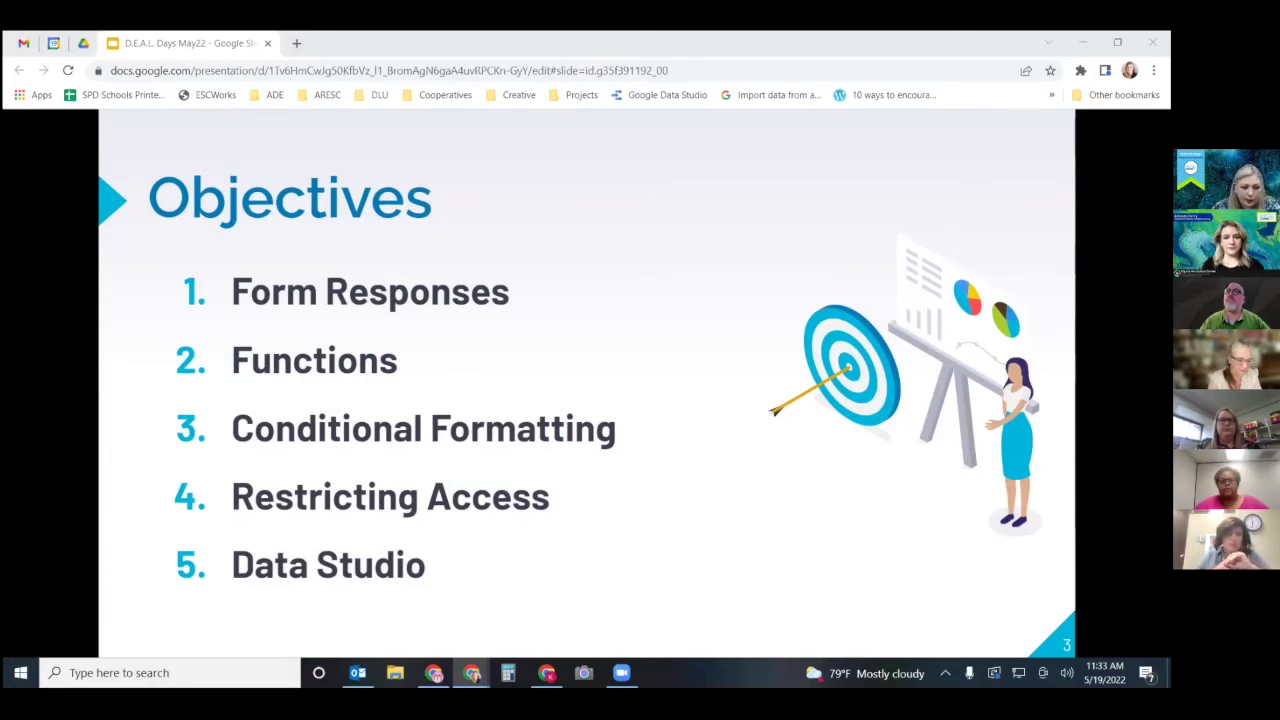
key("Right")
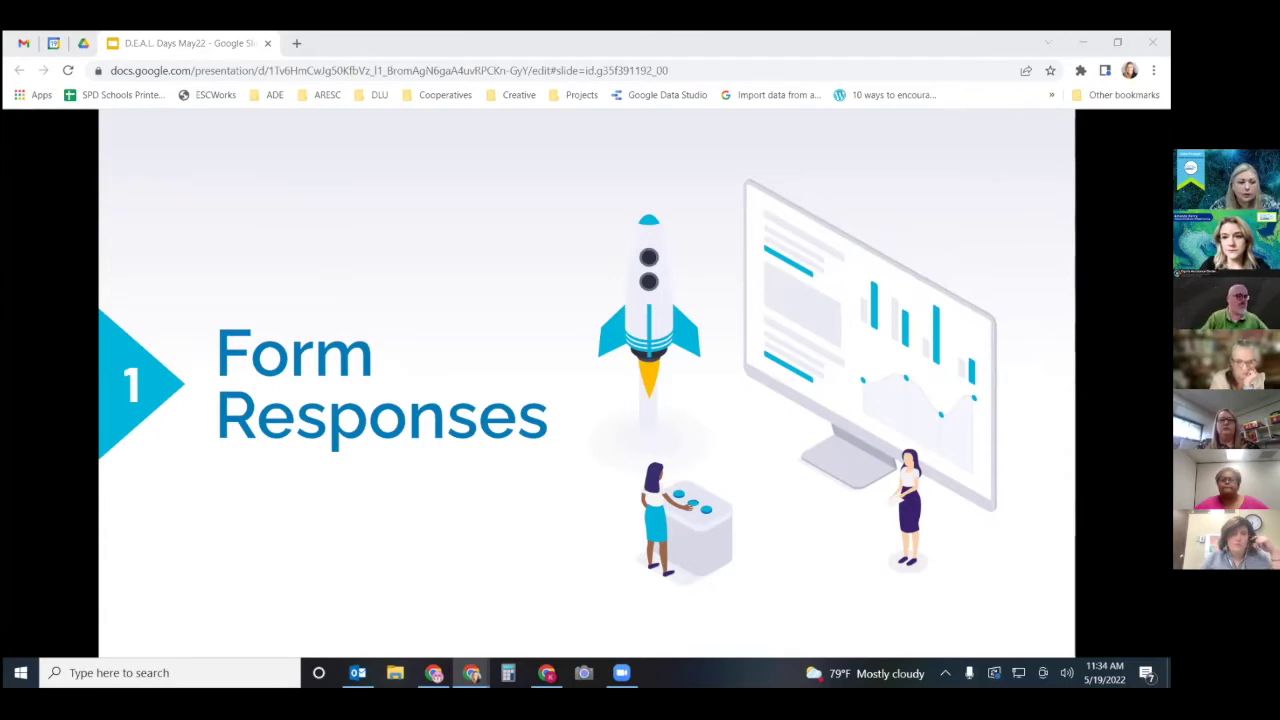
key("Right")
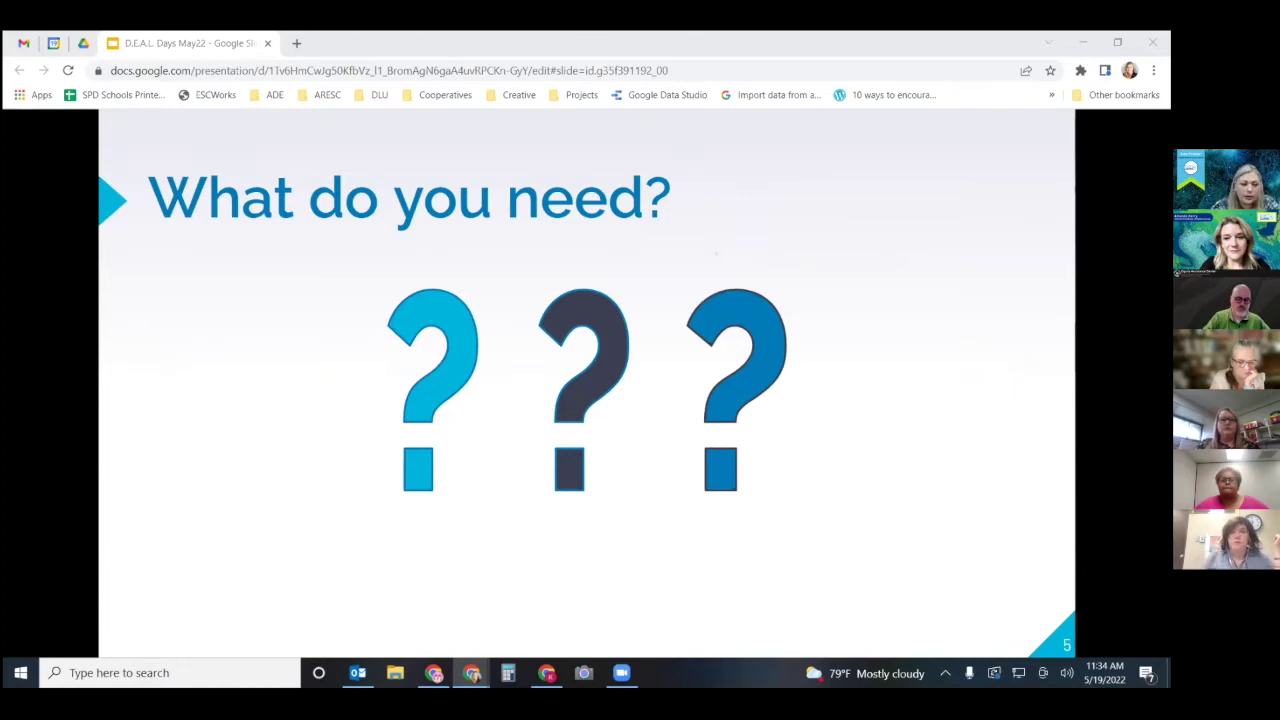
Step: Advance past the planning questions to the slide with Question Type and pop-up box callouts
key("Right")
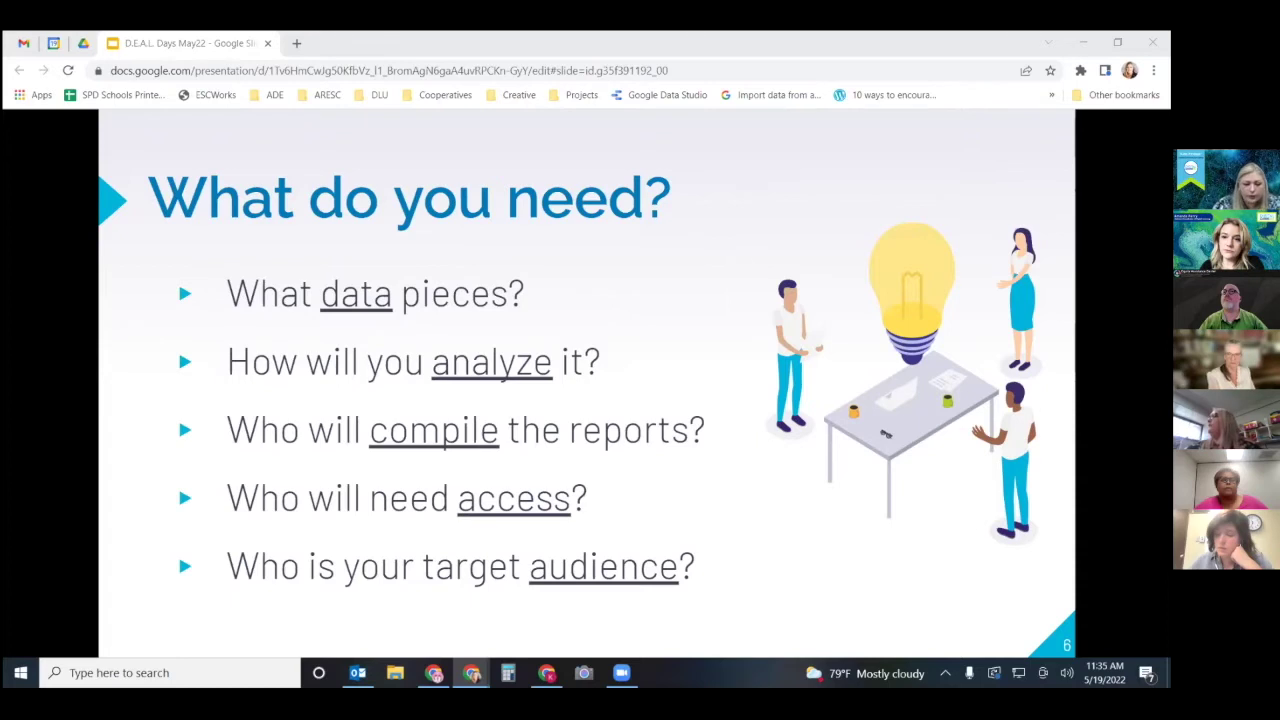
key("Right")
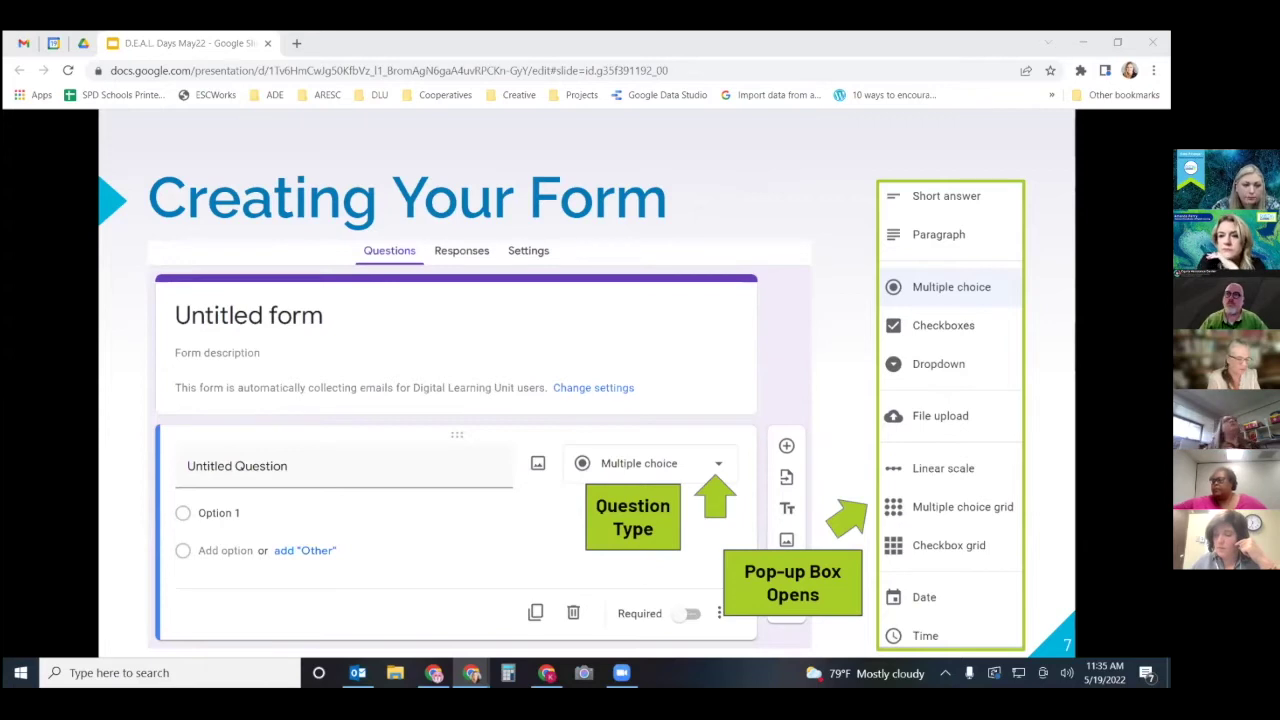
Step: Advance to slide 8, 'Question Types', listing Multiple Choice, Drop-Down and Short Answer*
key("Right")
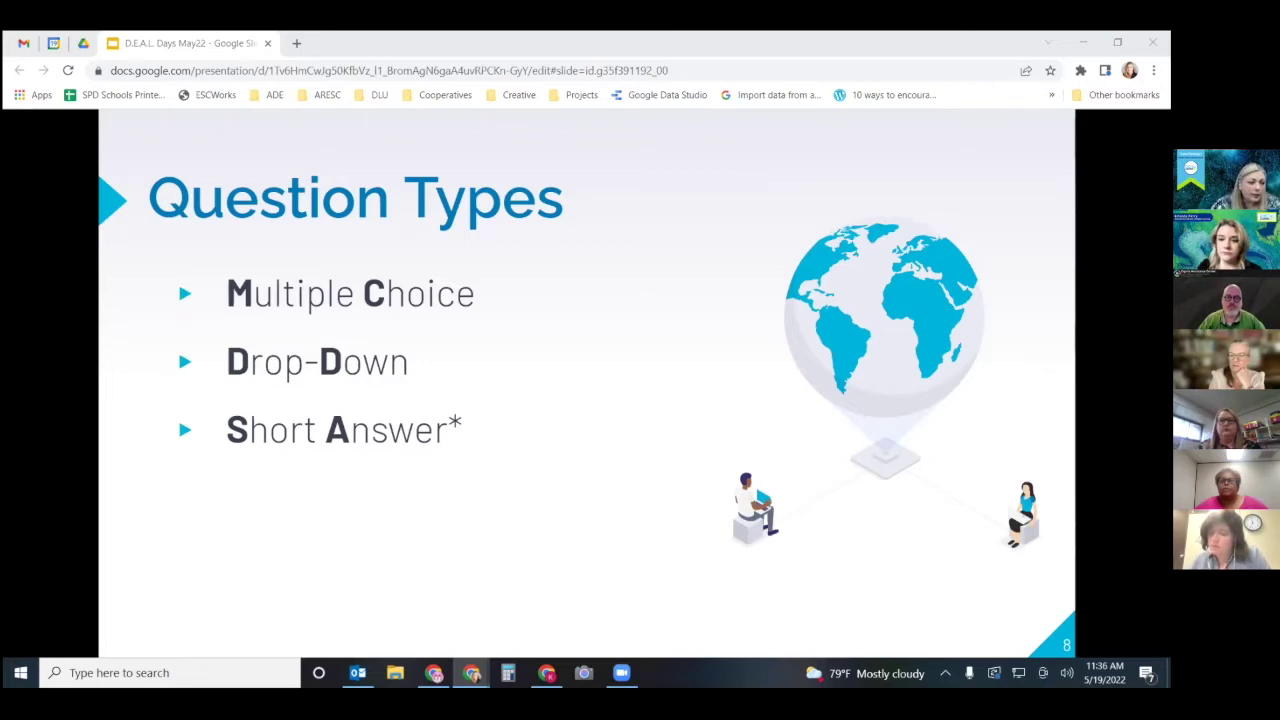
Step: Advance to slide 9, the 'OTHER is NOT your friend!' warning
key("Right")
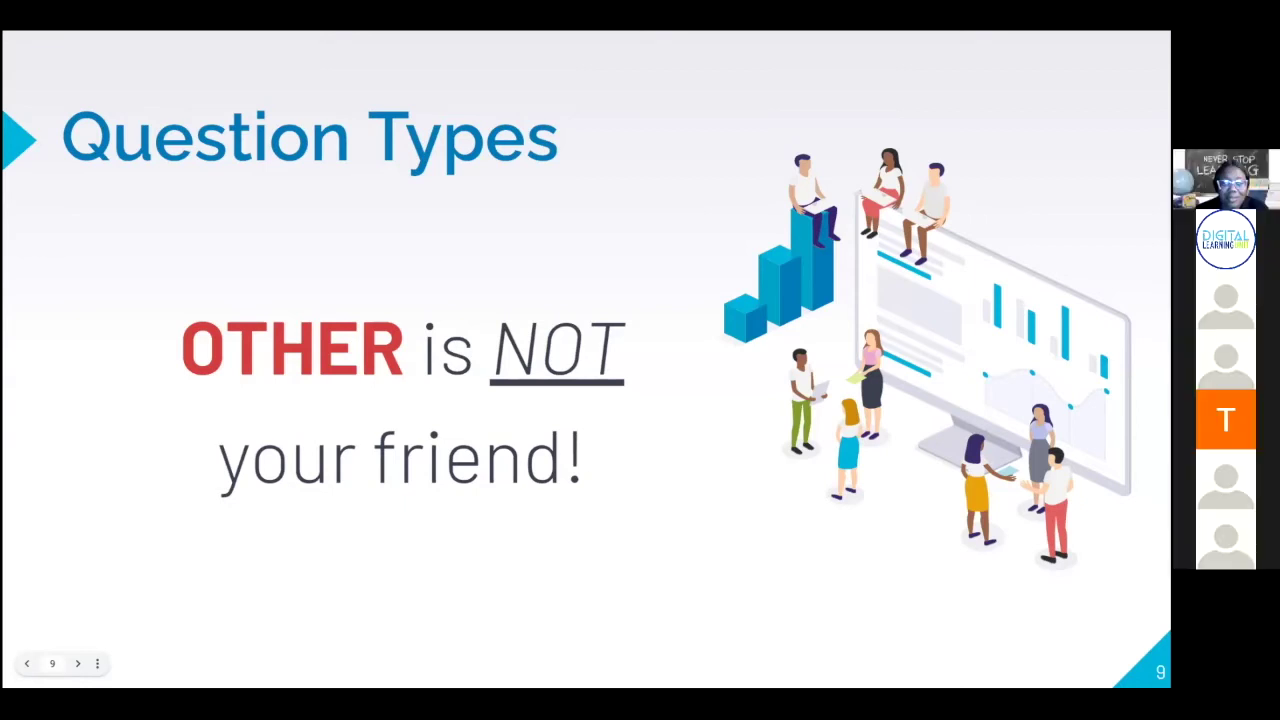
Step: Advance from the OTHER warning slide to the '2 Functions' section divider
key("Right")
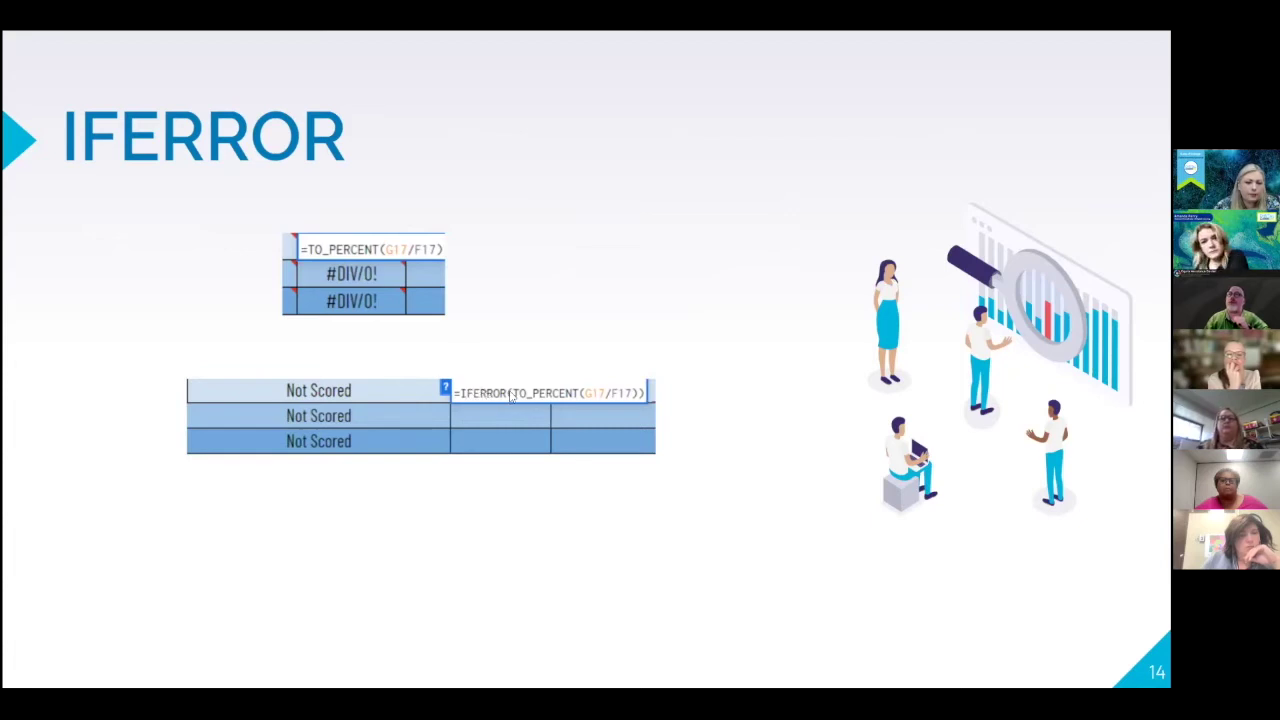
Step: Show the third IFERROR example, =IFERROR(TO_PERCENT(G17/F17), "Whoops"), hiding and re-showing it once
key("Right")
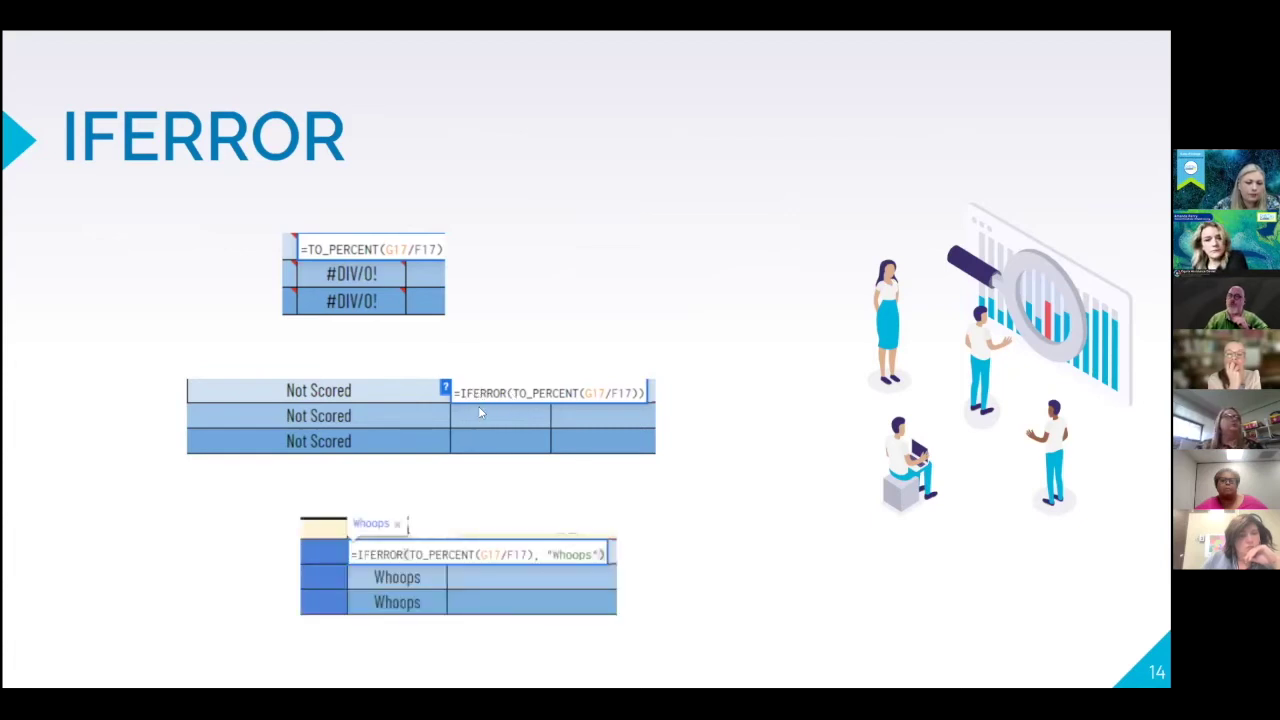
key("Left")
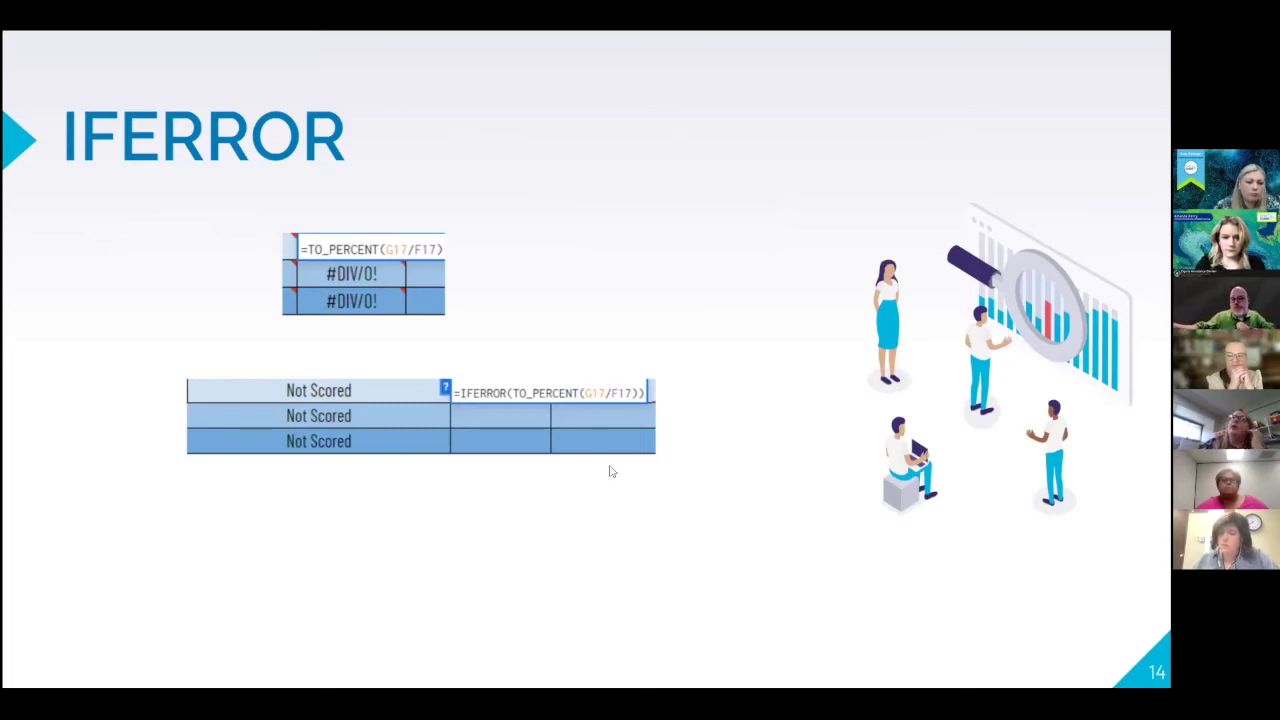
key("Right")
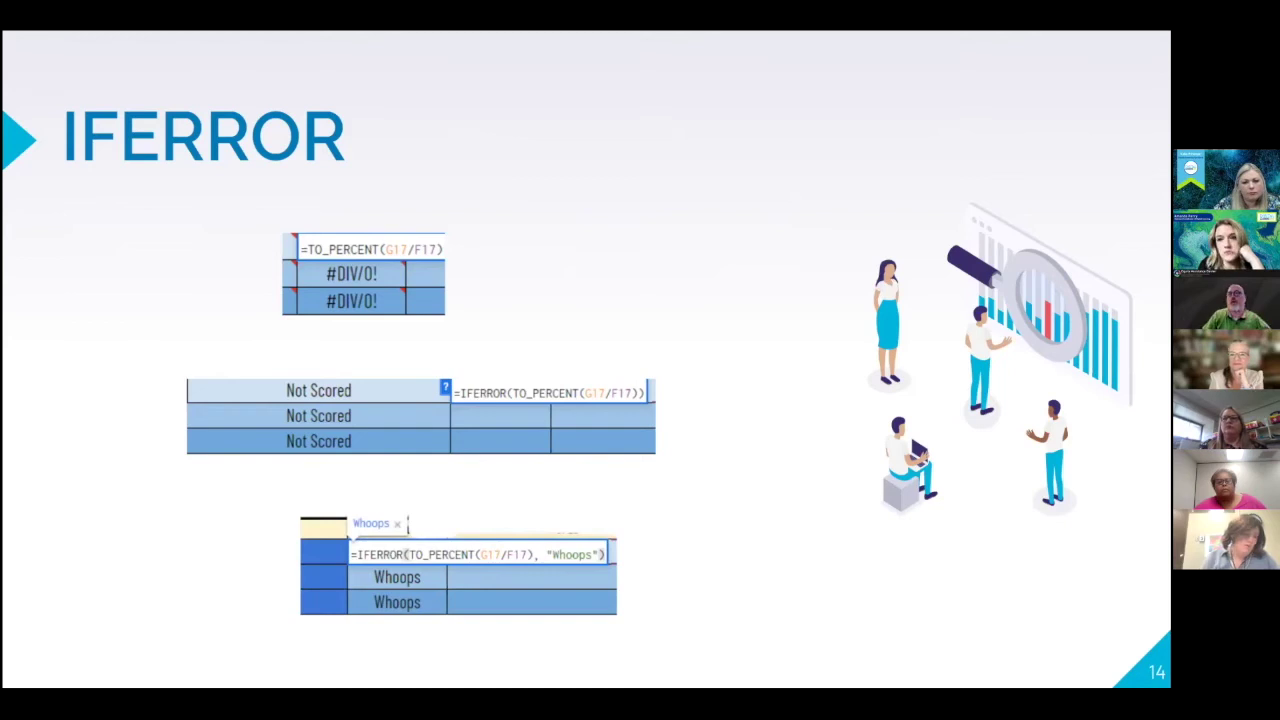
Step: Show the Original Code, IFERROR({original function}) and IFERROR({original function}, {error value}) labels
key("Right")
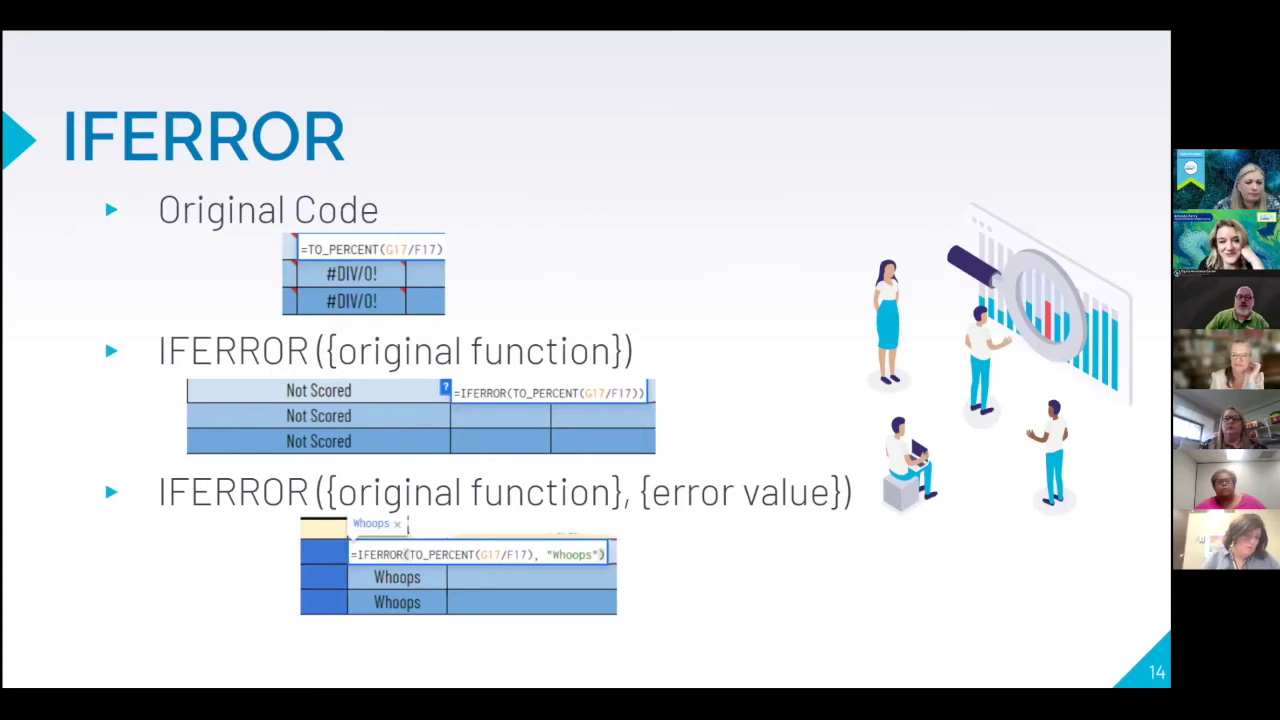
Step: Advance to the VLOOKUP & HLOOKUP slide, then step back to the IFERROR slide
key("Right")
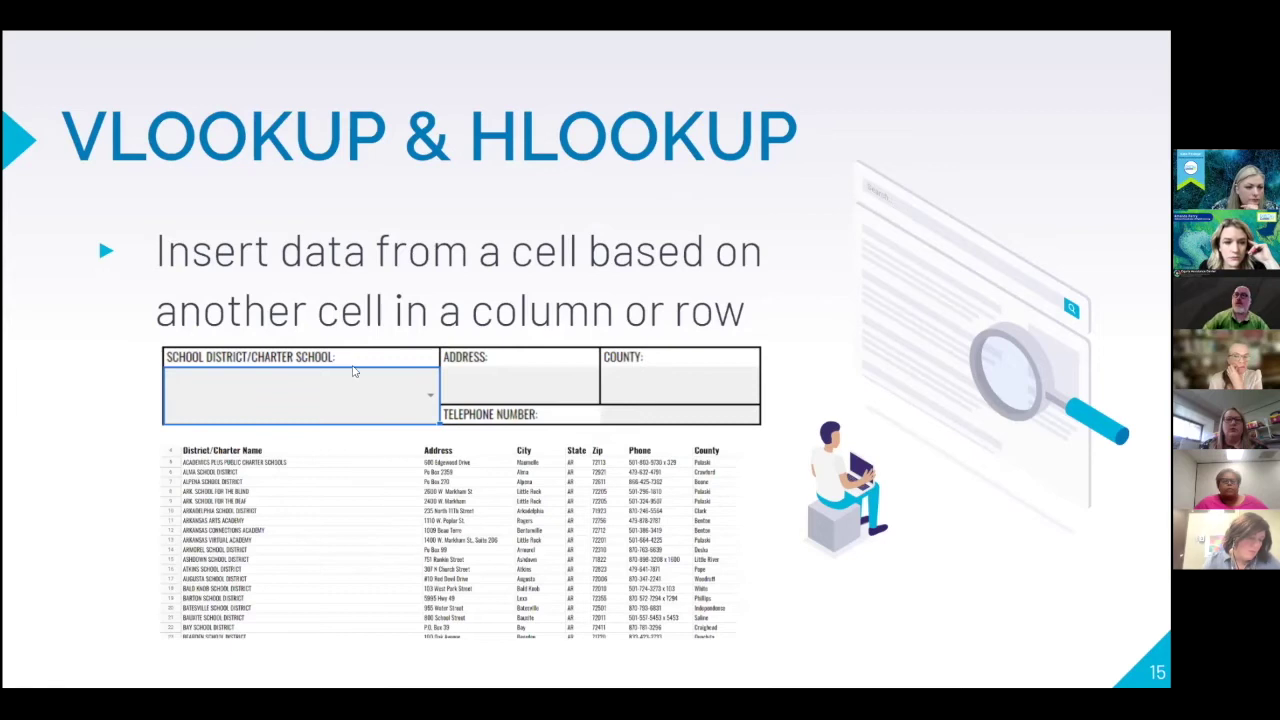
key("Left")
Step: Return to the VLOOKUP & HLOOKUP slide, then switch to the Google Sheets Training spreadsheet
key("Right")
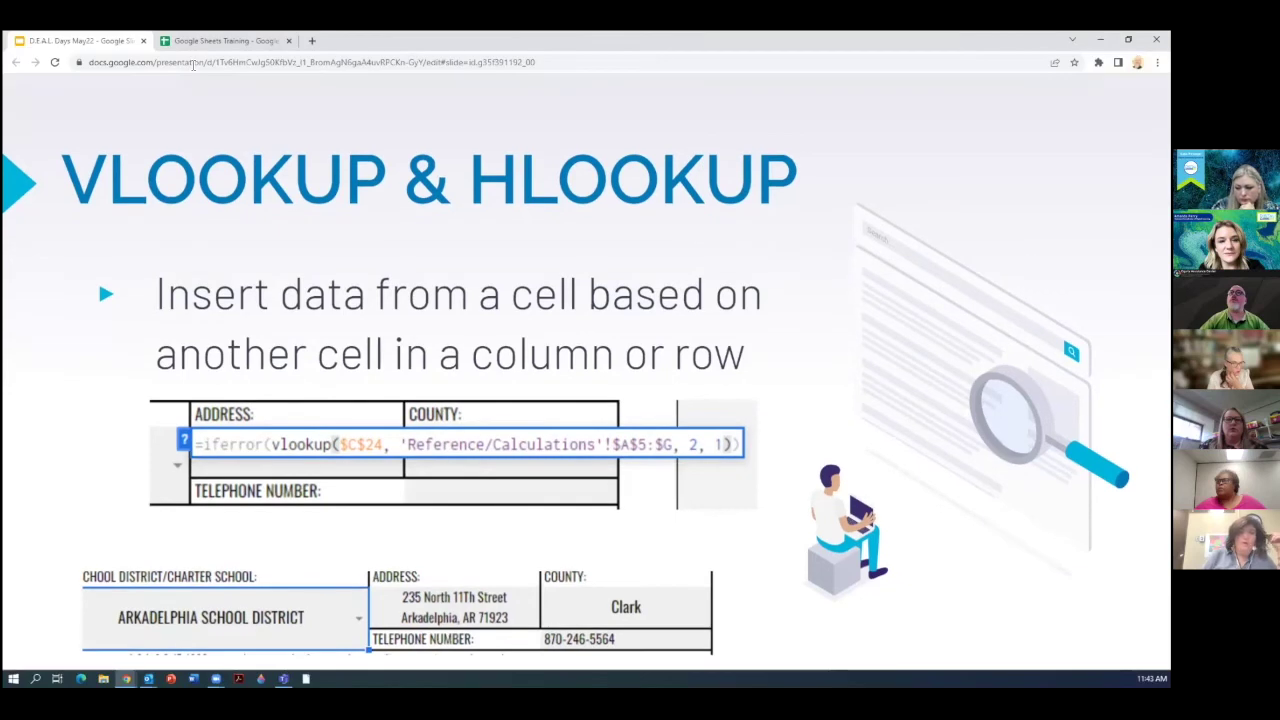
key("ctrl+Tab")
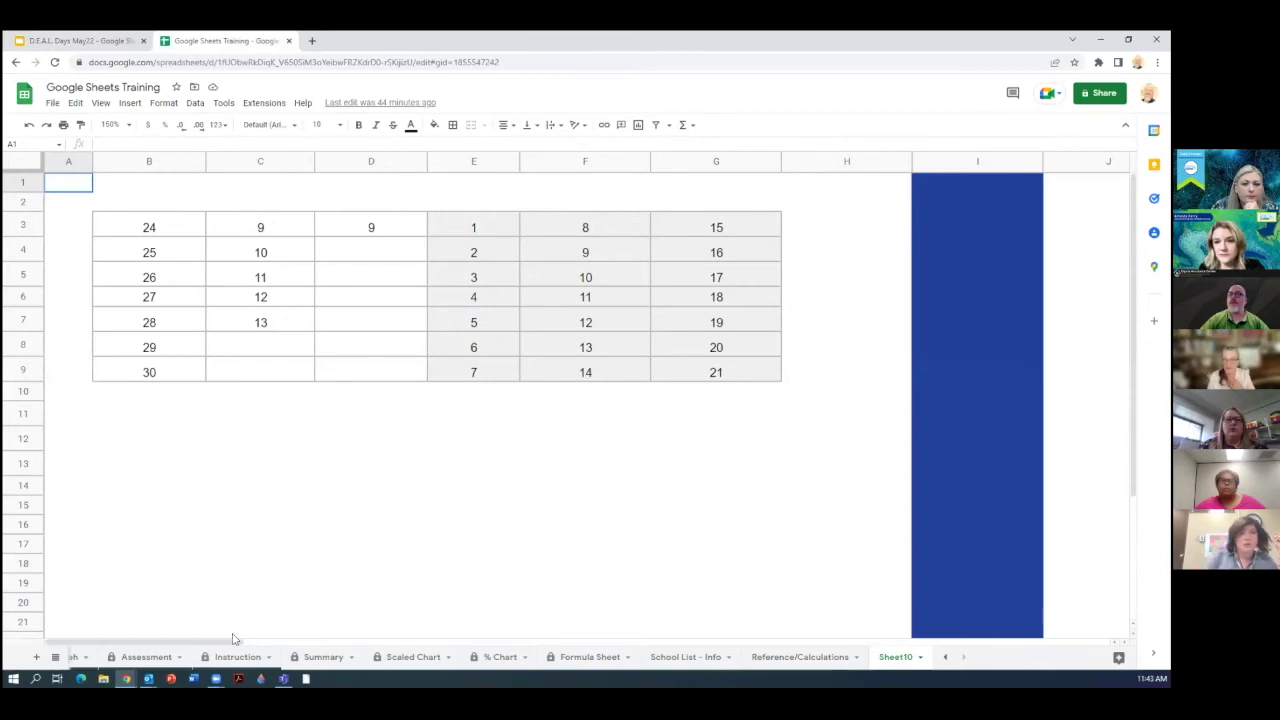
Step: Scroll to the school district lookup and choose BARTON SCHOOL DISTRICT, filling Phillips county, address and phone
scroll(333, 641, "right", 3)
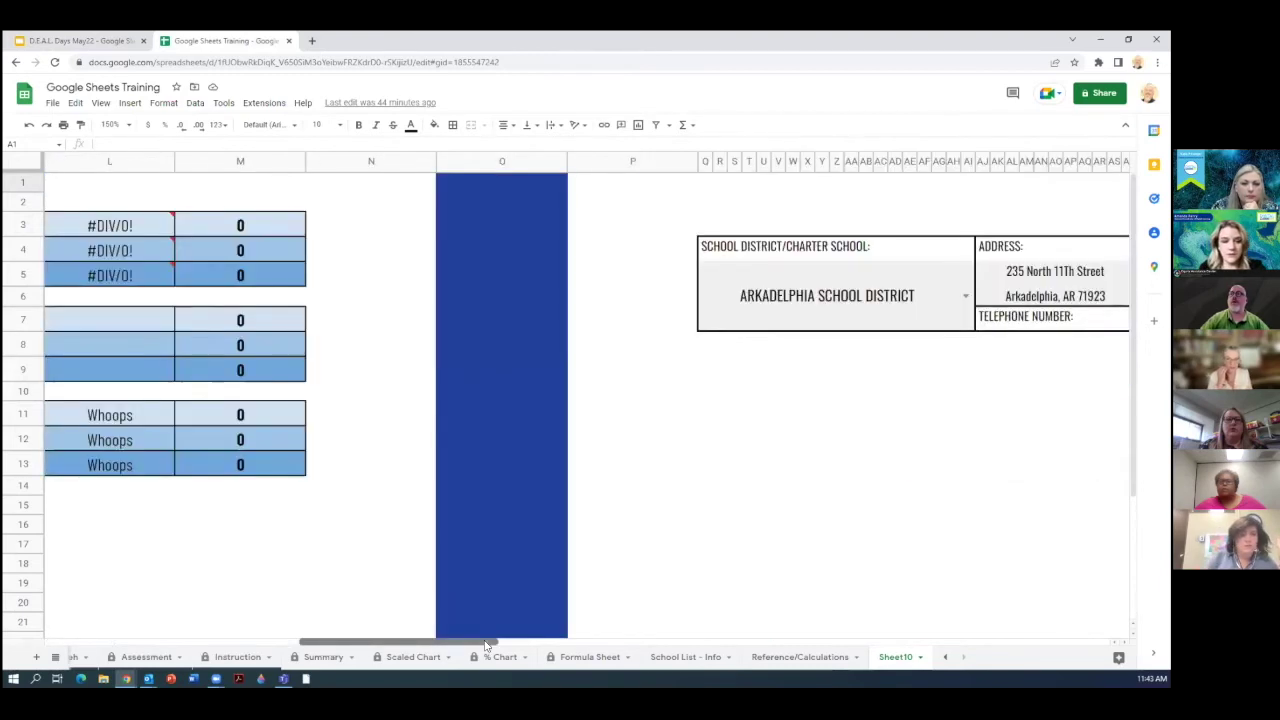
left_click(420, 643)
left_click(533, 645)
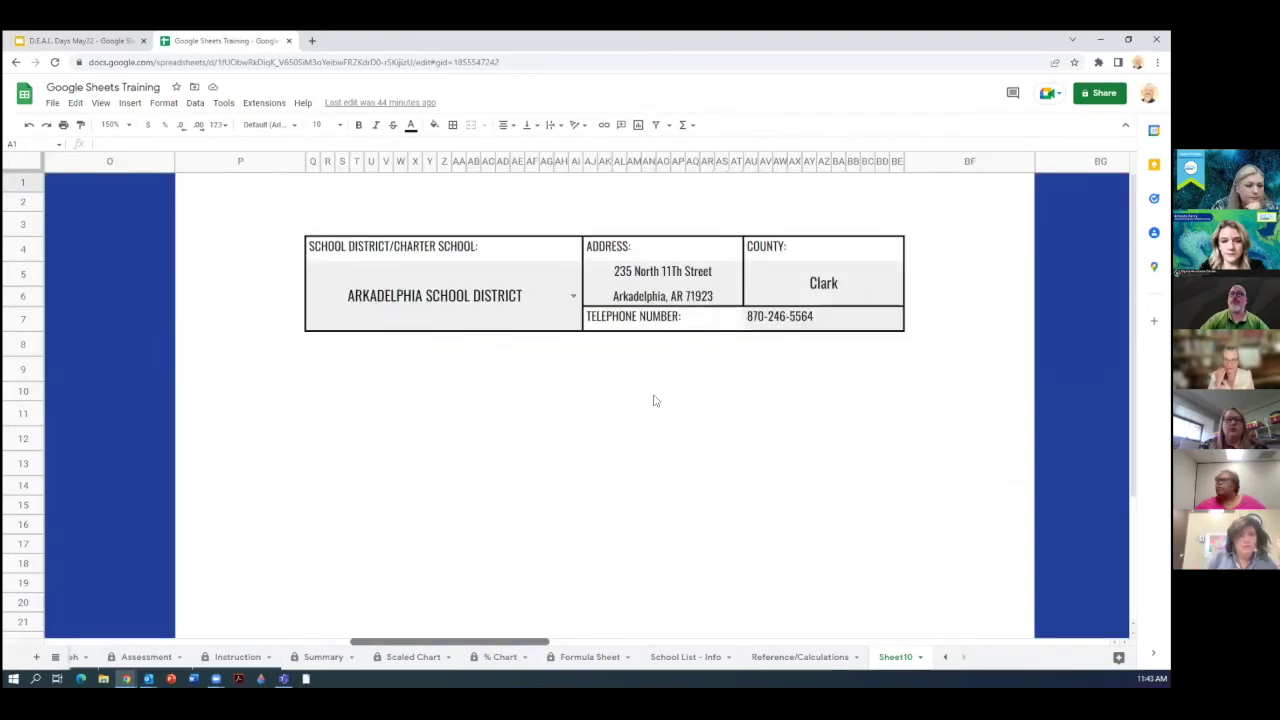
left_click(576, 297)
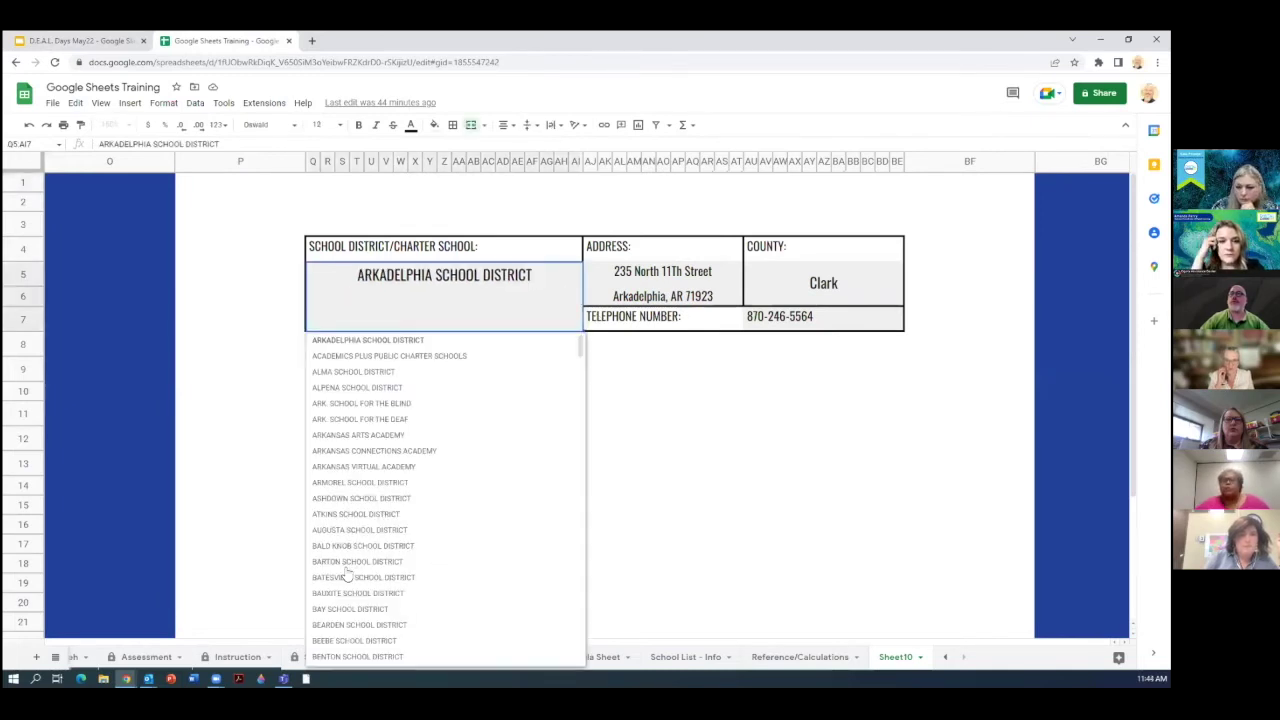
left_click(346, 562)
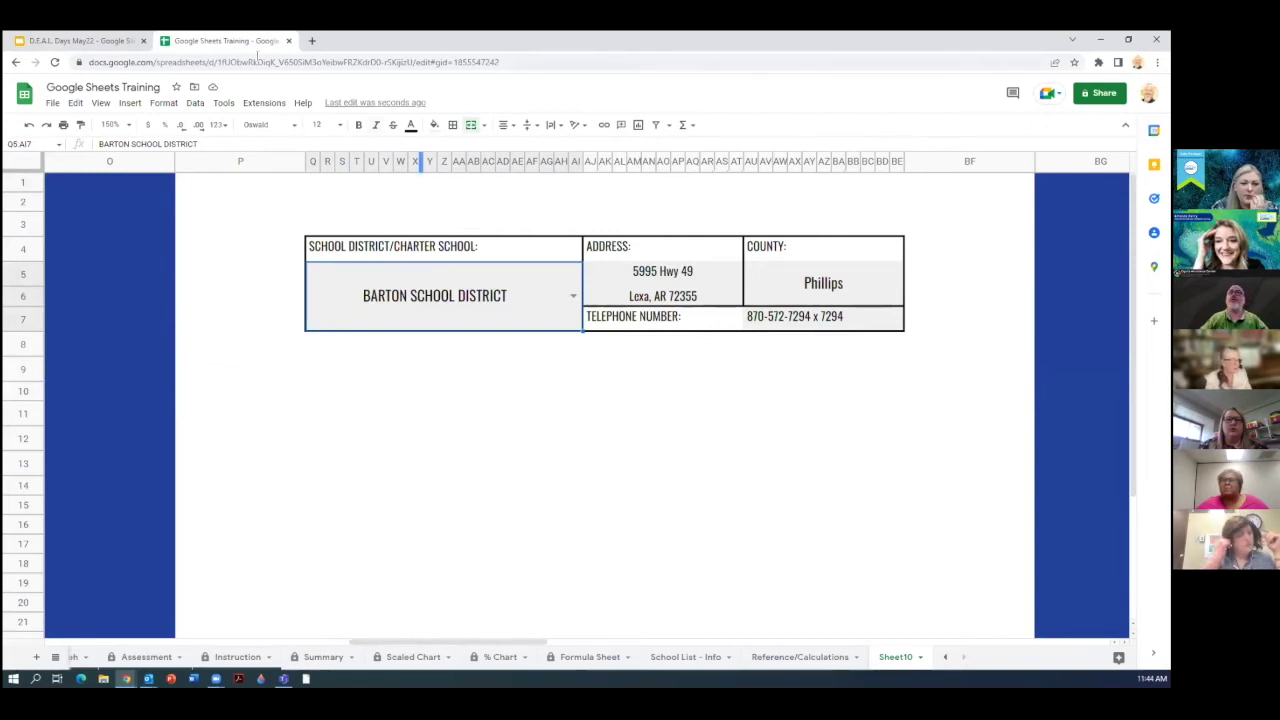
Step: Return to the training deck and present it full screen, reaching the FILTER slide
left_click(80, 40)
key("Escape")
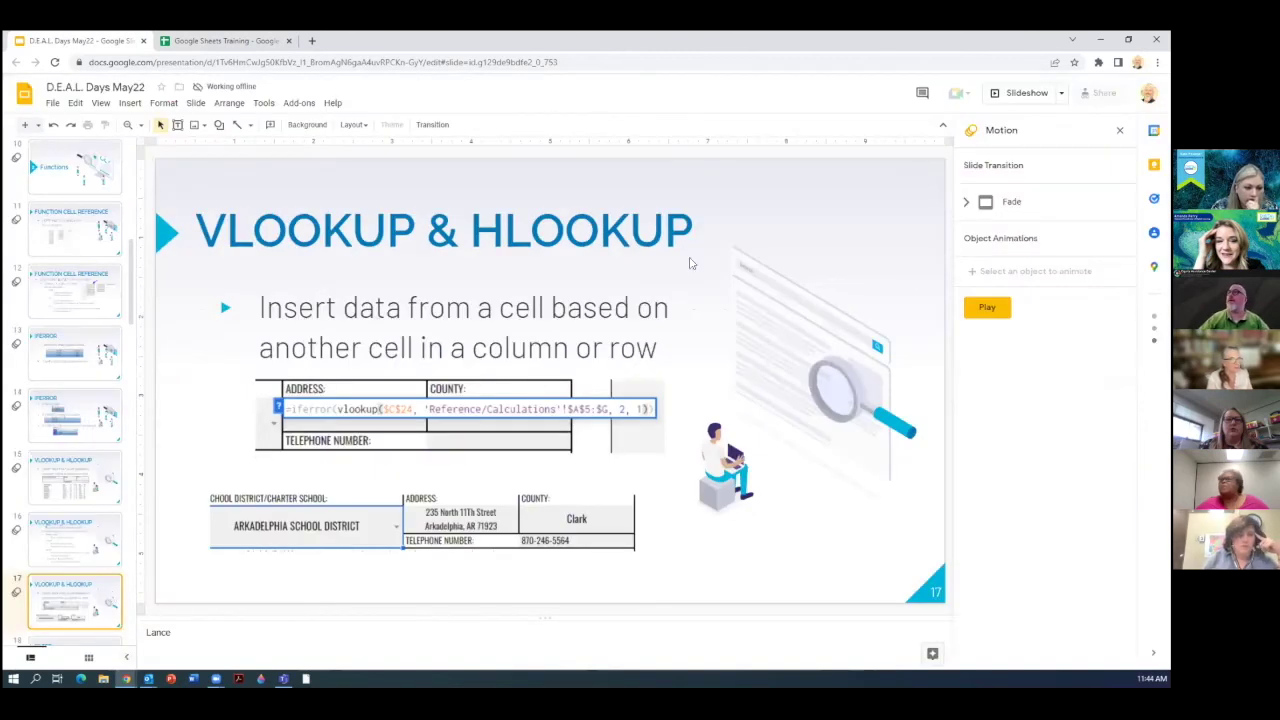
left_click(1013, 94)
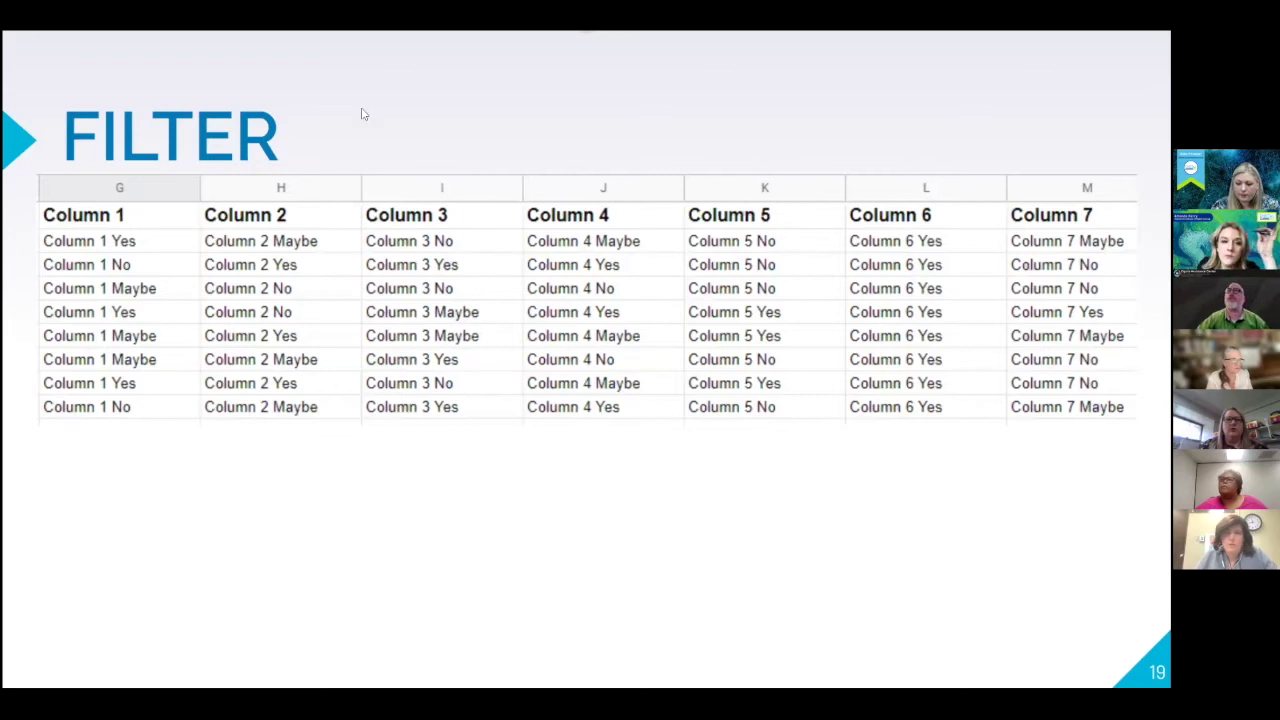
key("F11")
Step: Back in the spreadsheet, select the Column 1–7 table rows, then the BI16 filter-formula cell
left_click(201, 44)
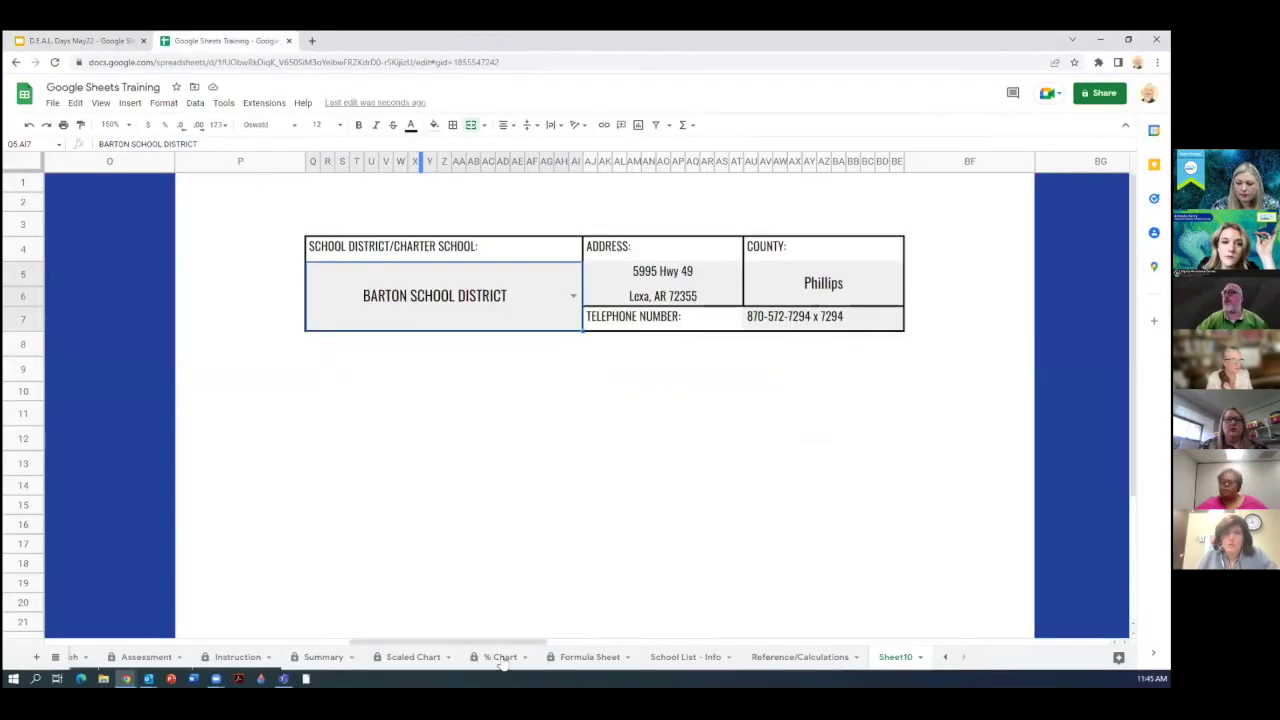
left_click_drag(545, 641, 688, 636)
scroll(615, 352, "right", 1)
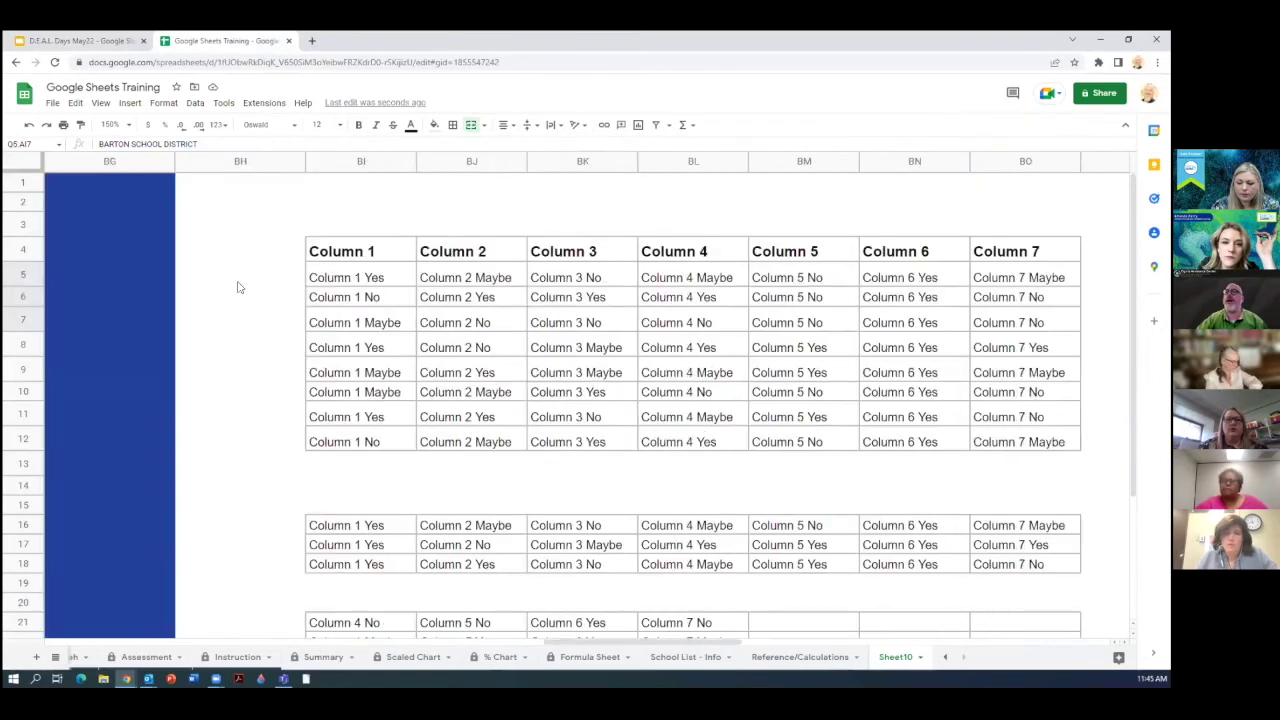
left_click(615, 350)
left_click_drag(360, 277, 1030, 442)
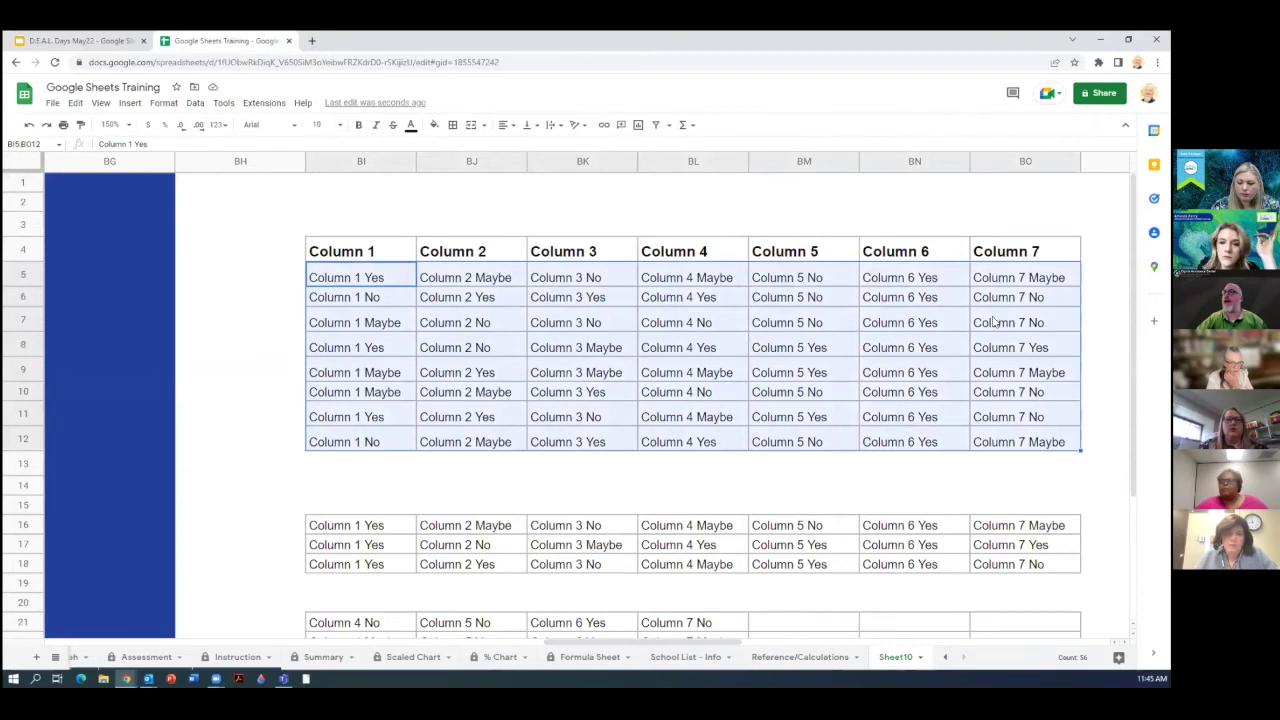
left_click(360, 525)
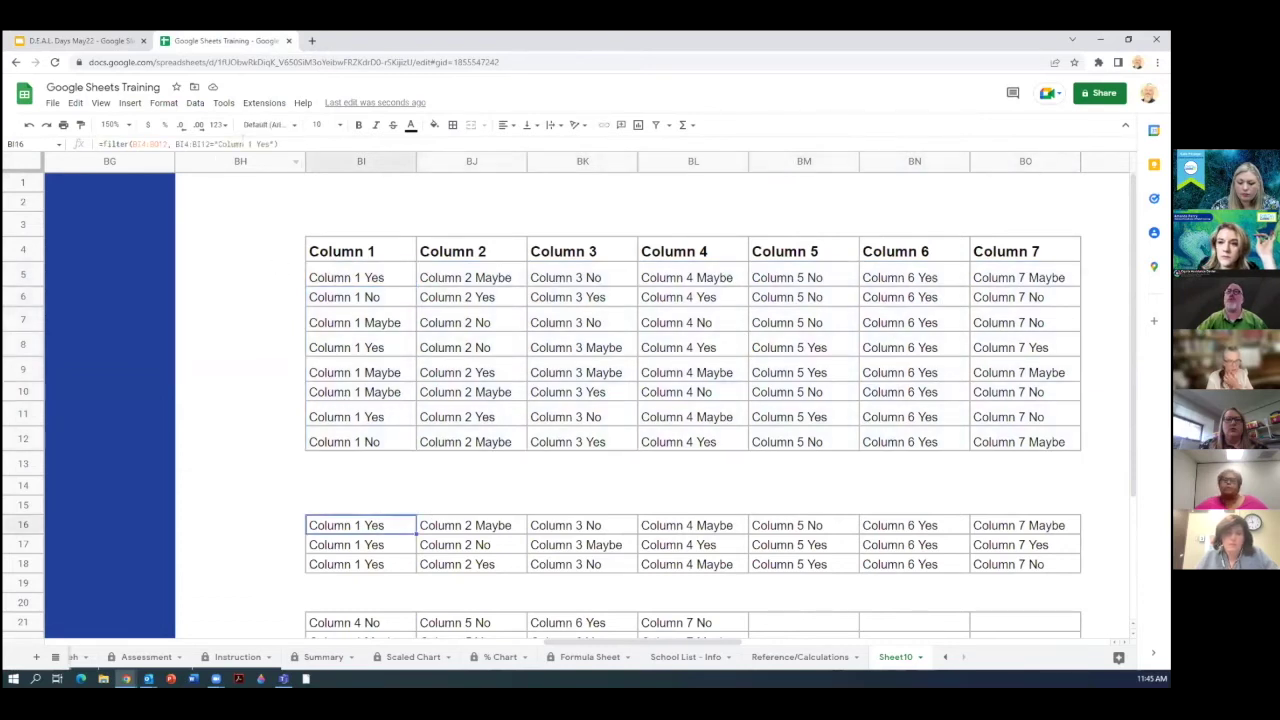
Step: Open the BI16 filter formula and highlight its source range BI4:BO12
left_click(218, 144)
left_click_drag(98, 144, 276, 145)
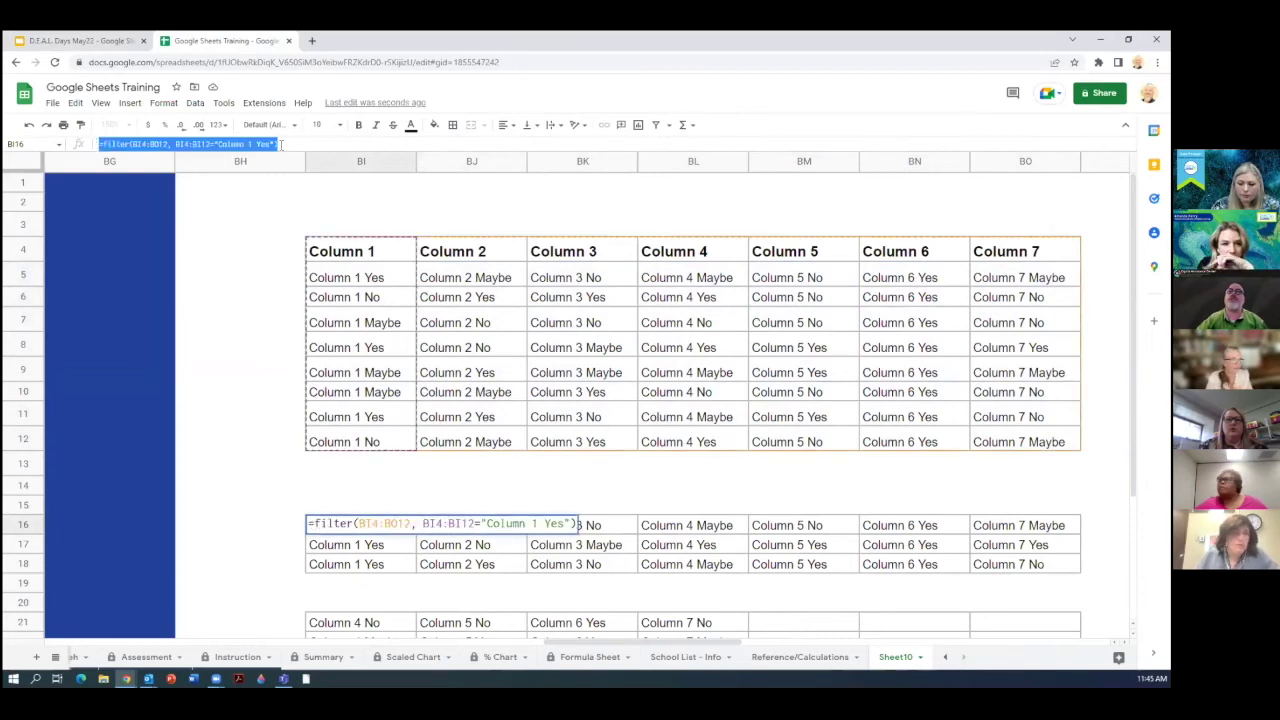
left_click(131, 145)
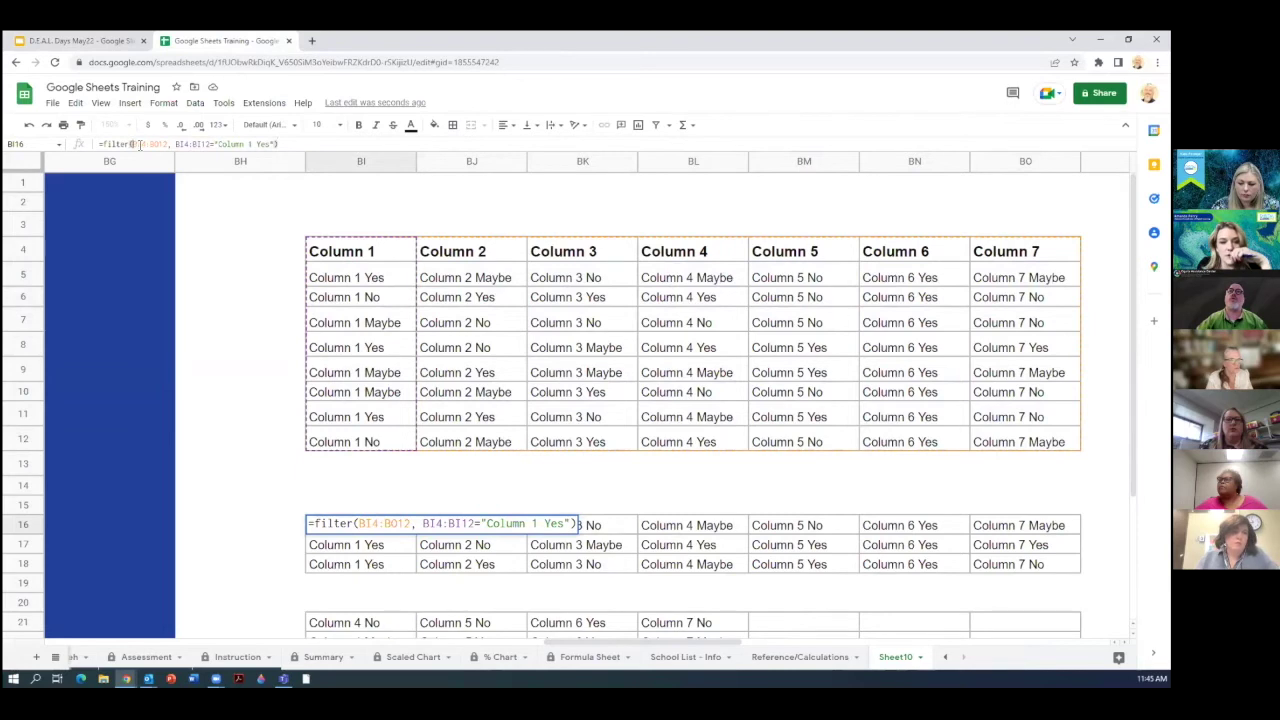
left_click_drag(131, 145, 168, 145)
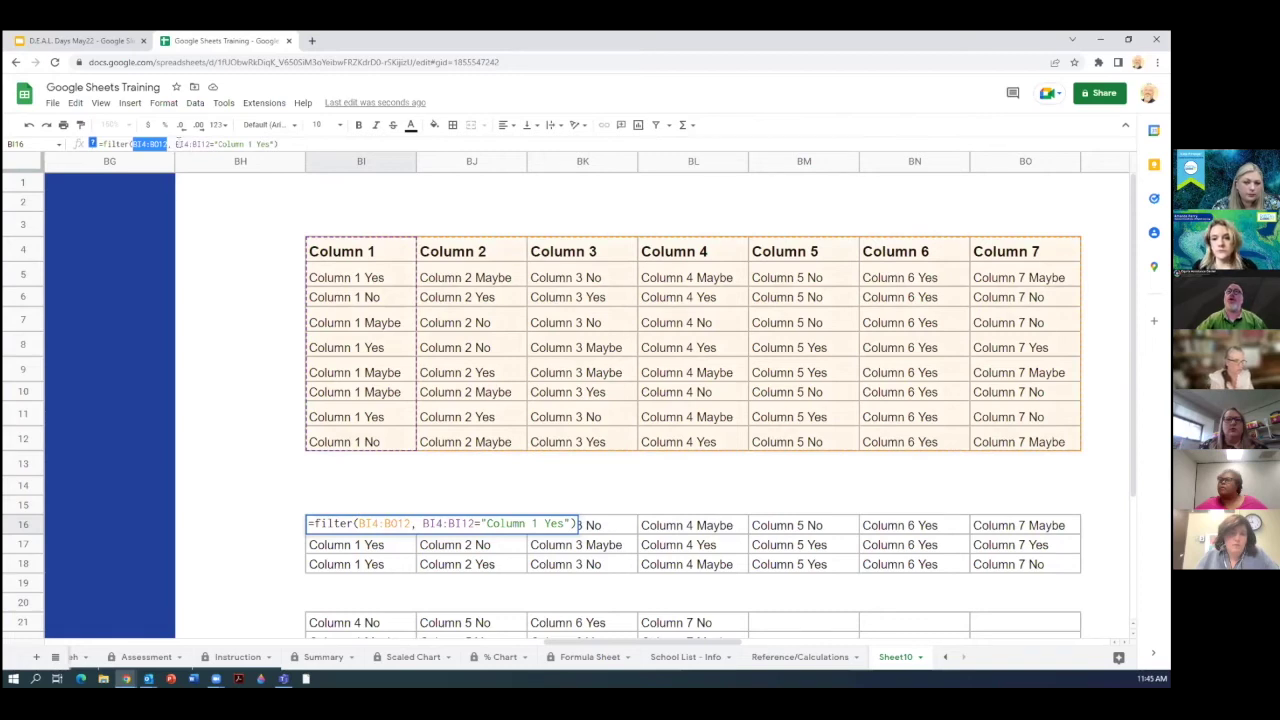
Step: Highlight the condition range BI4:BI12, comparing it against the source range outline
left_click(176, 144)
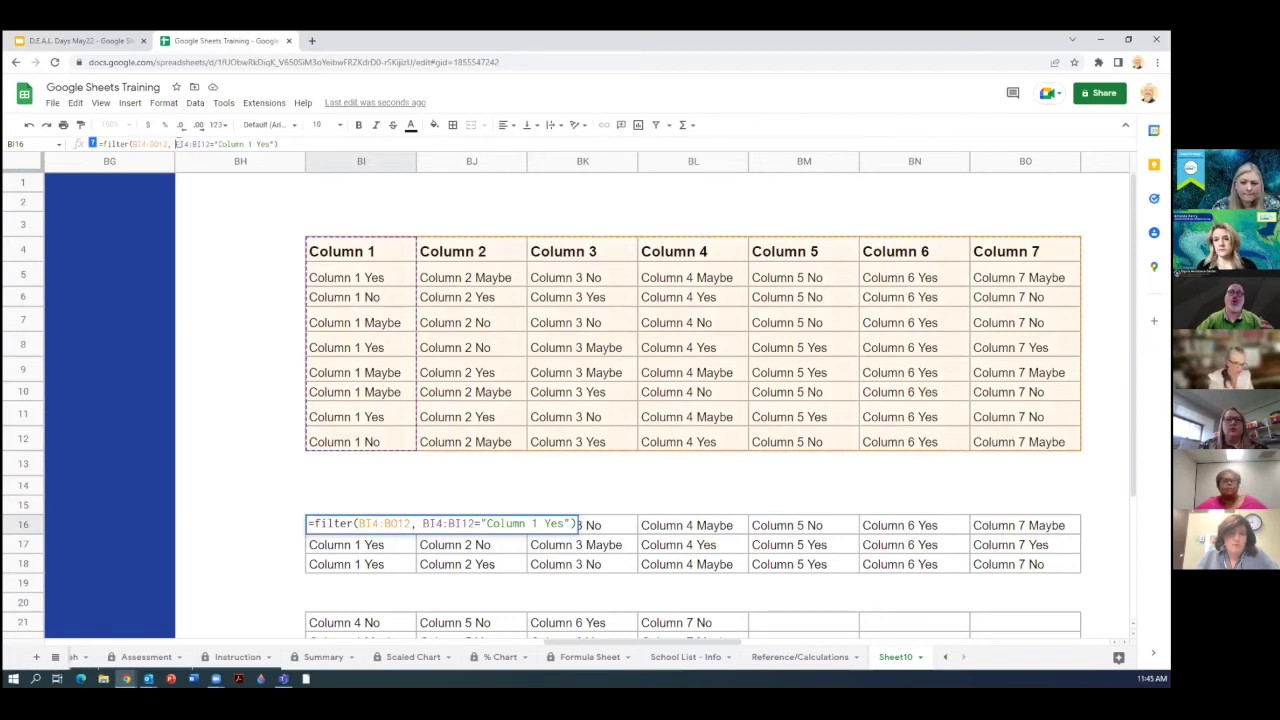
left_click_drag(176, 144, 209, 146)
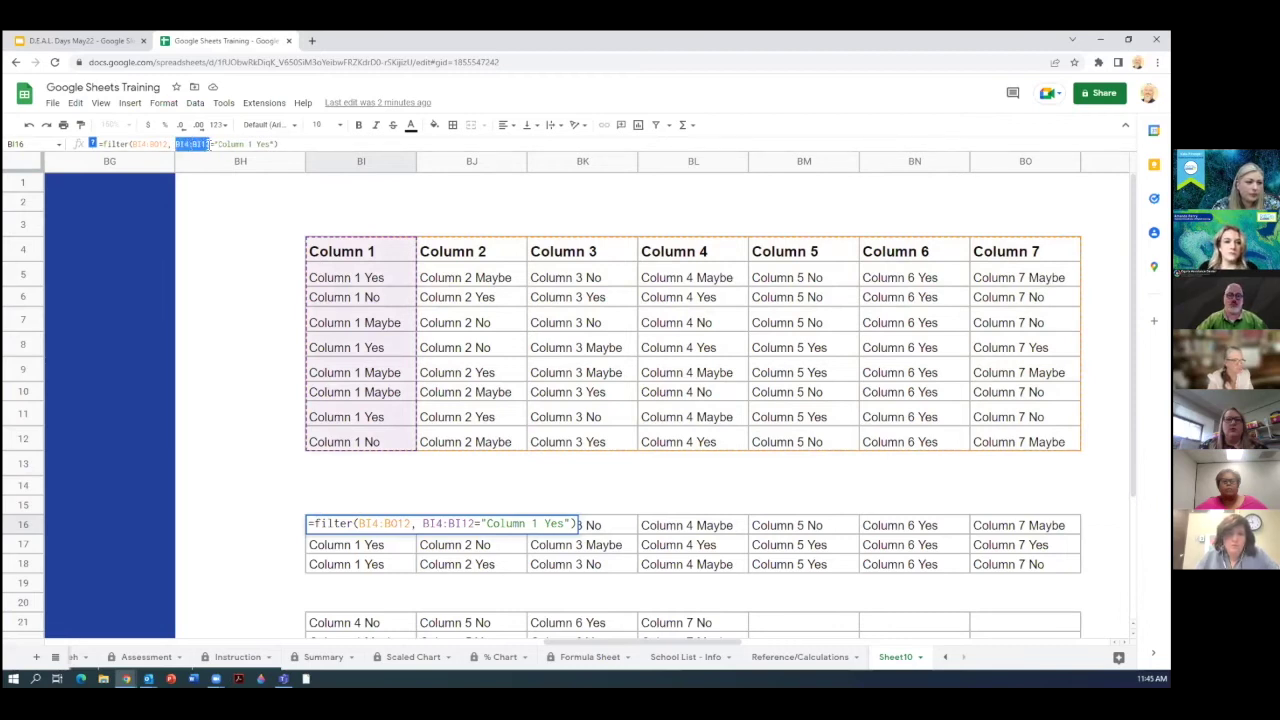
left_click(205, 145)
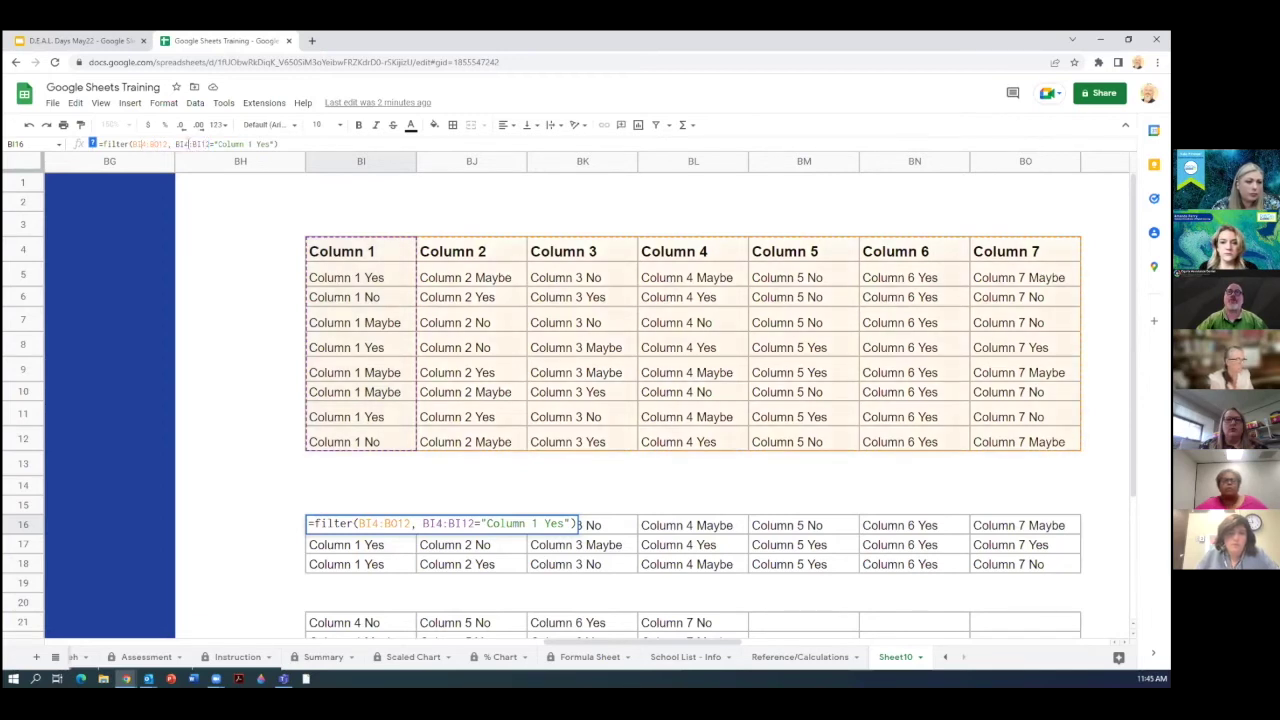
left_click(155, 144)
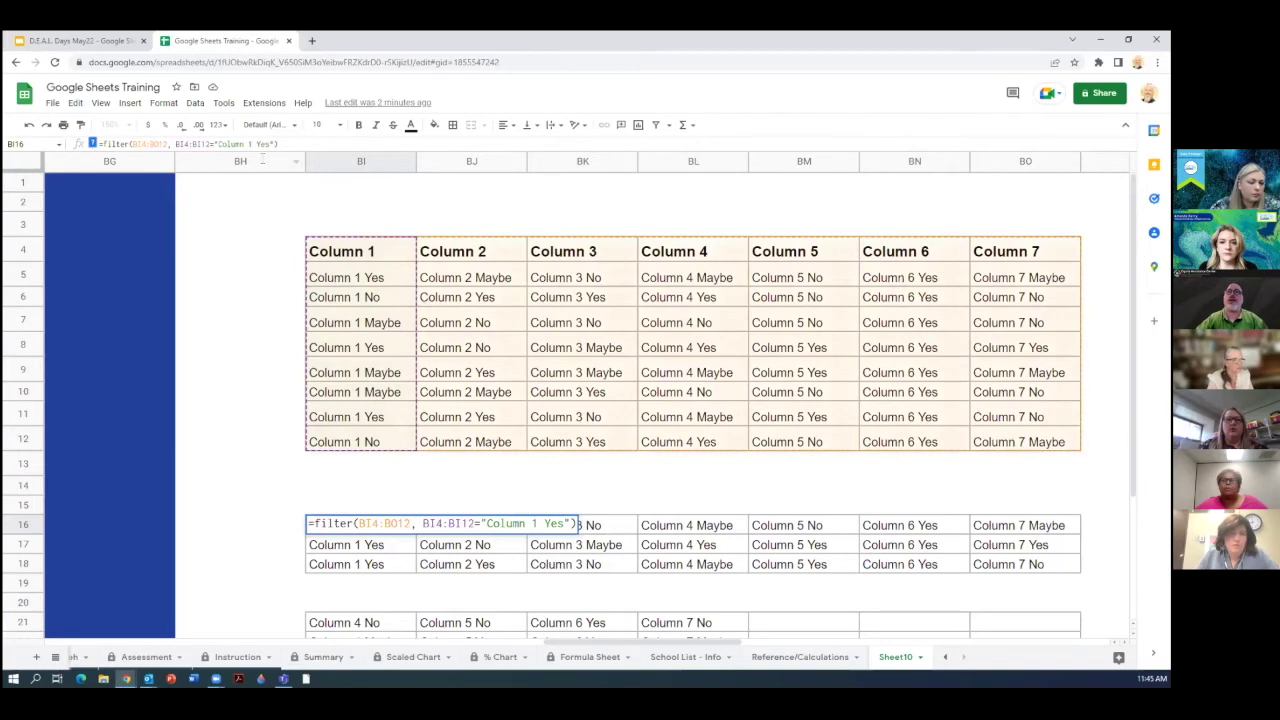
left_click(200, 144)
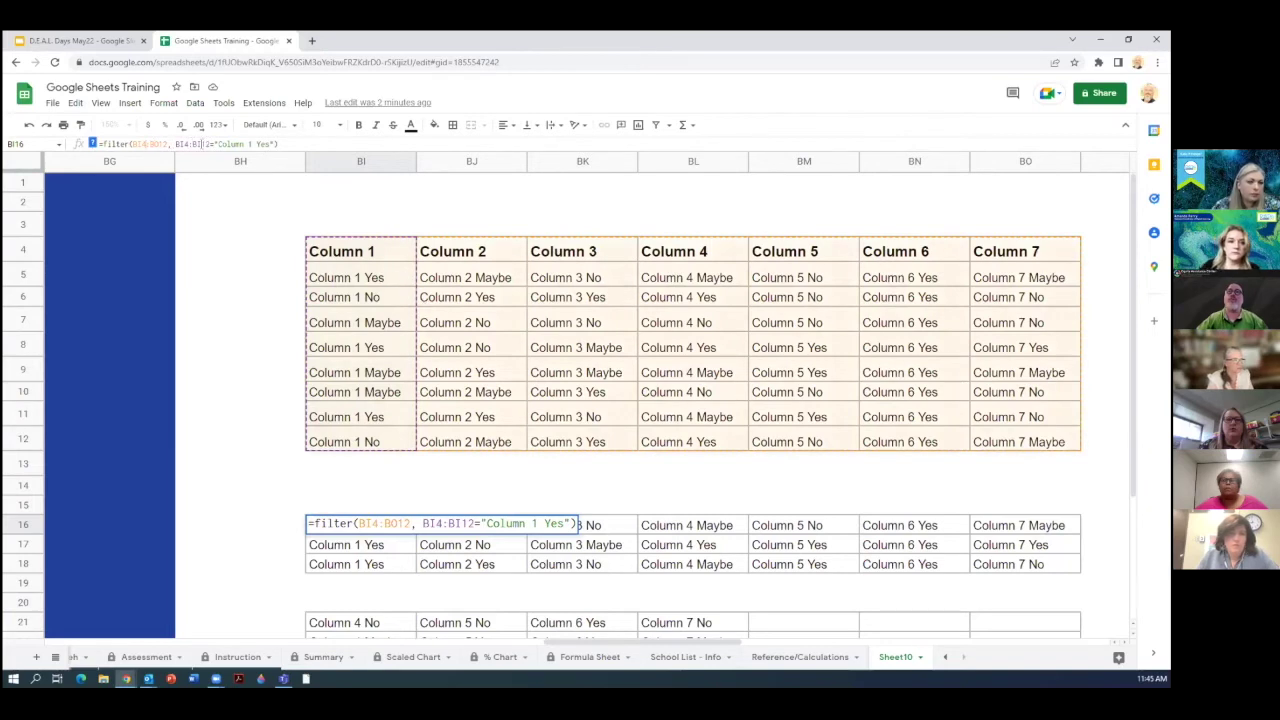
left_click_drag(173, 144, 210, 144)
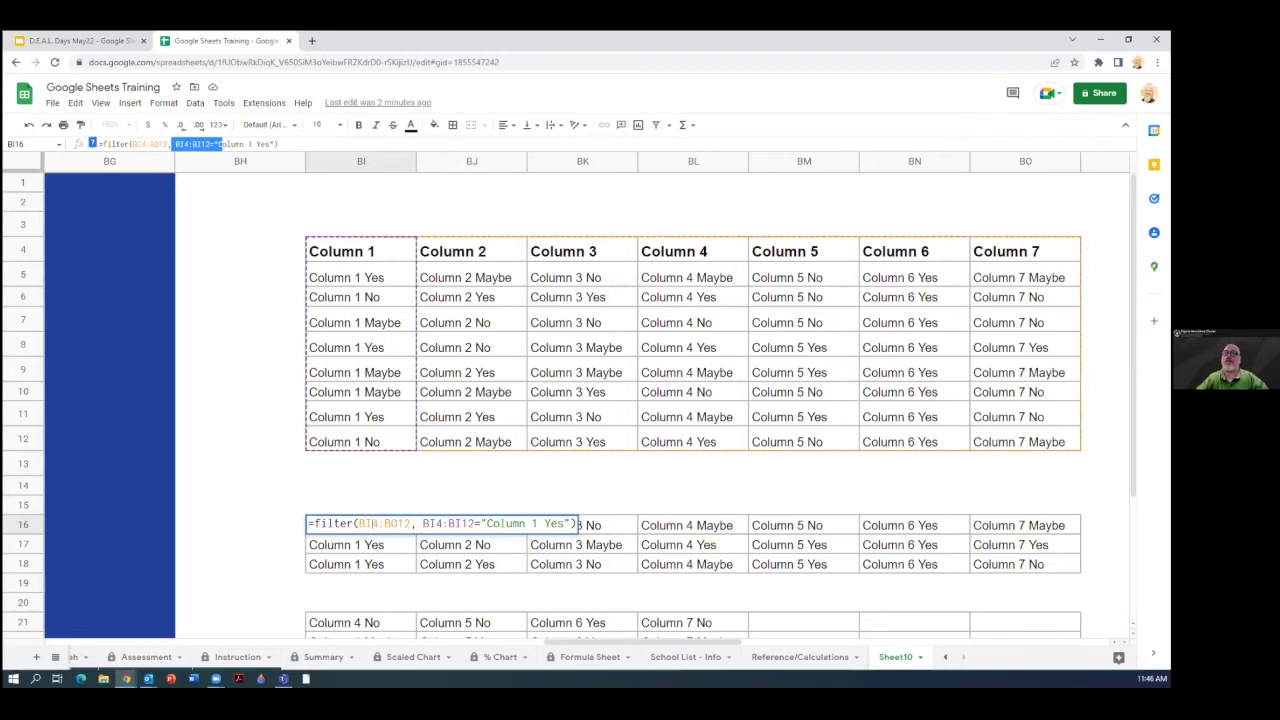
Step: Delete the stray BI17 reference and commit the BI16 filter formula unchanged
left_click(375, 548)
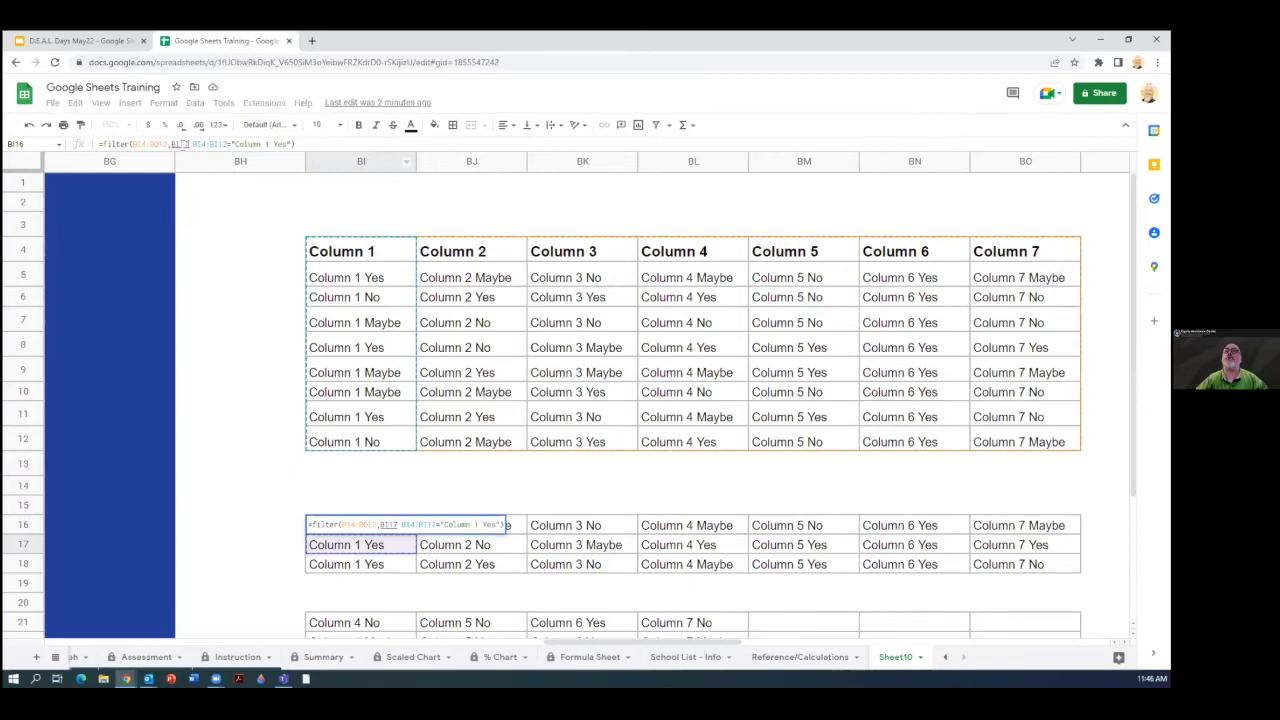
left_click(185, 144)
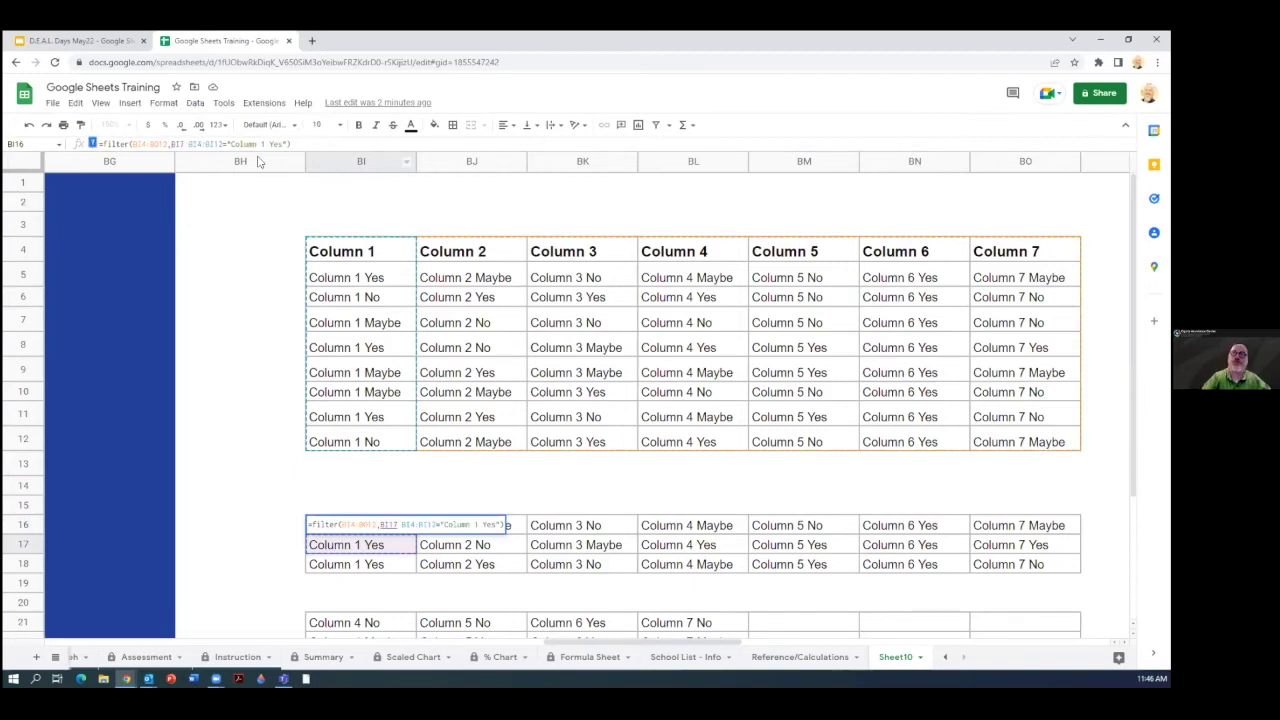
key("BackSpace")
key("BackSpace")
key("BackSpace")
key("BackSpace")
key("BackSpace")
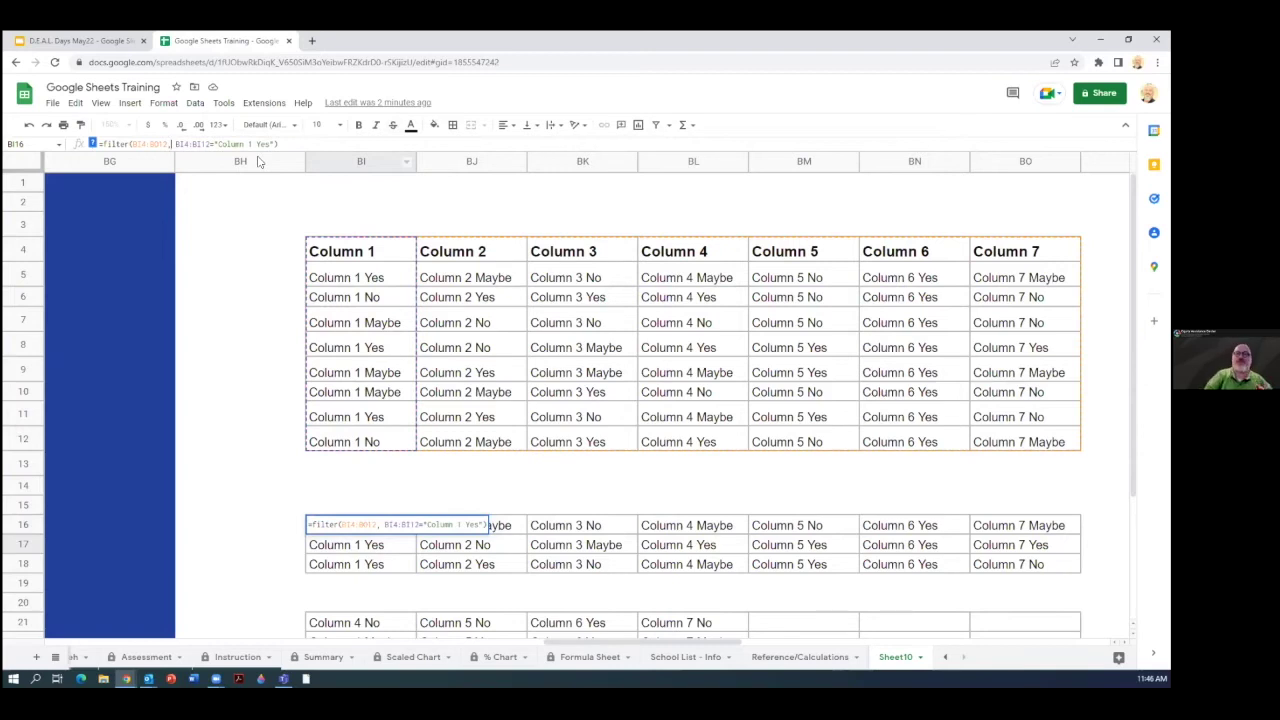
key("Return")
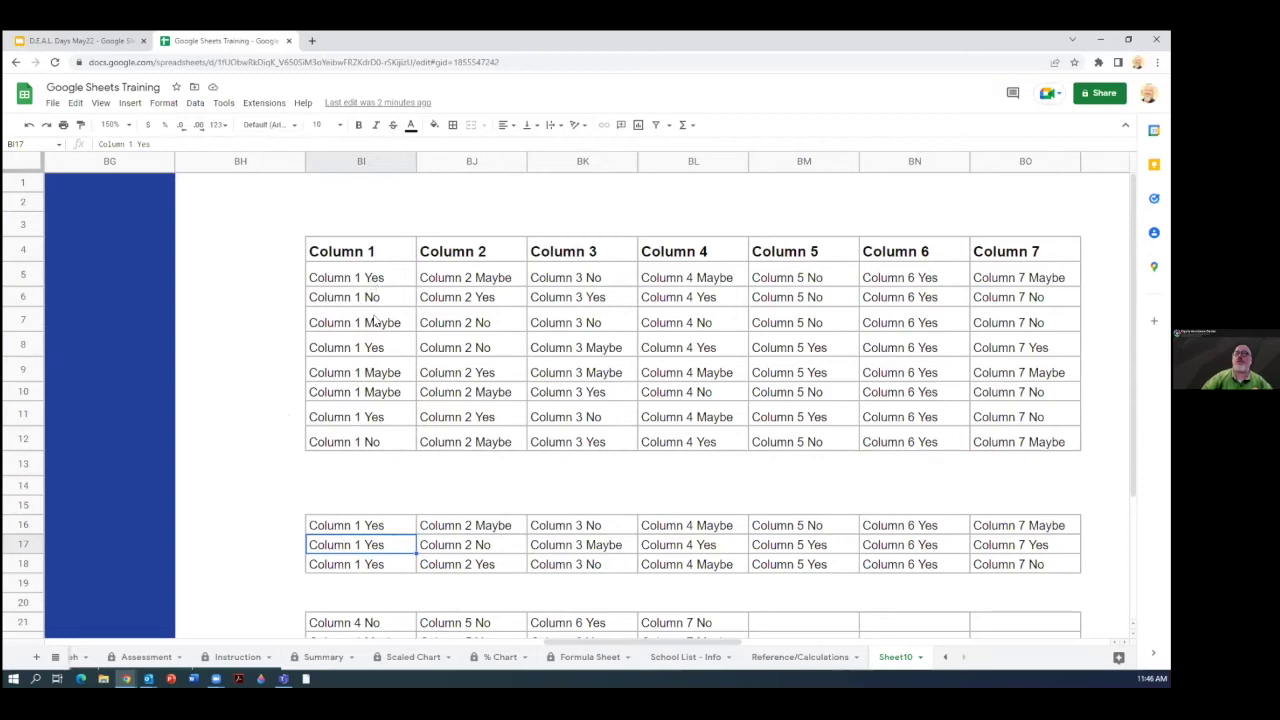
left_click(385, 441)
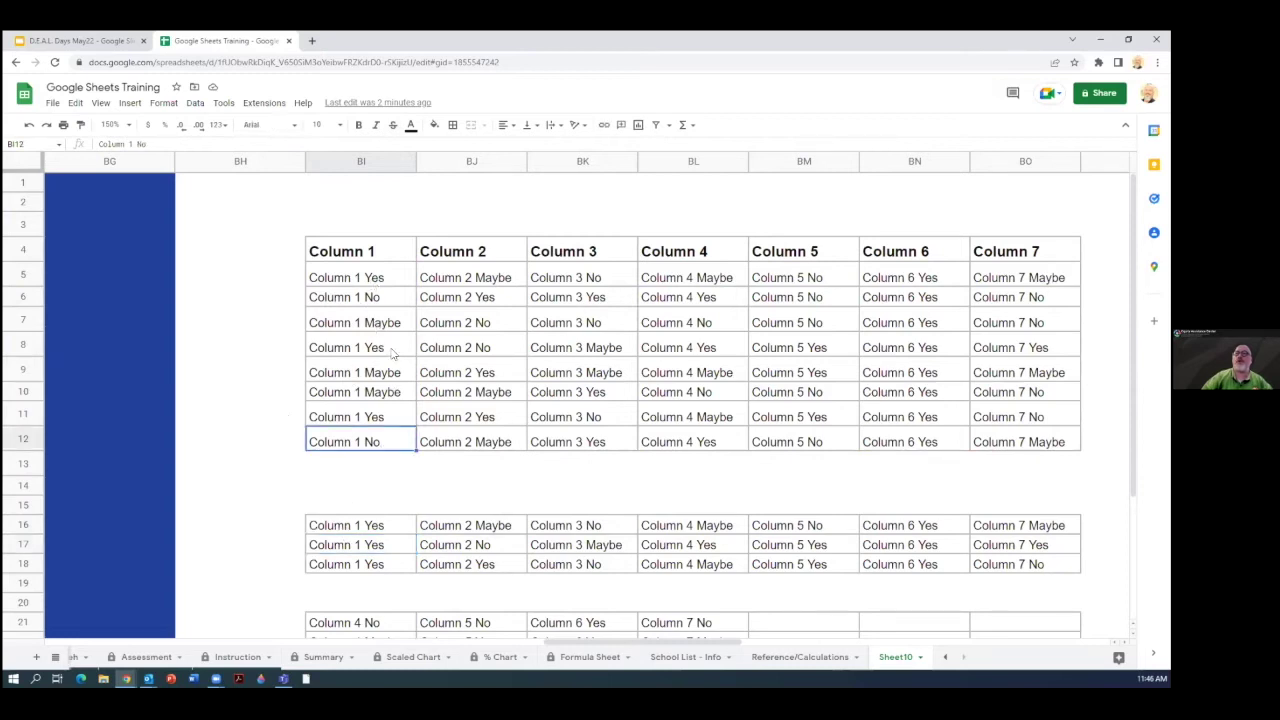
left_click(388, 347)
left_click(395, 278)
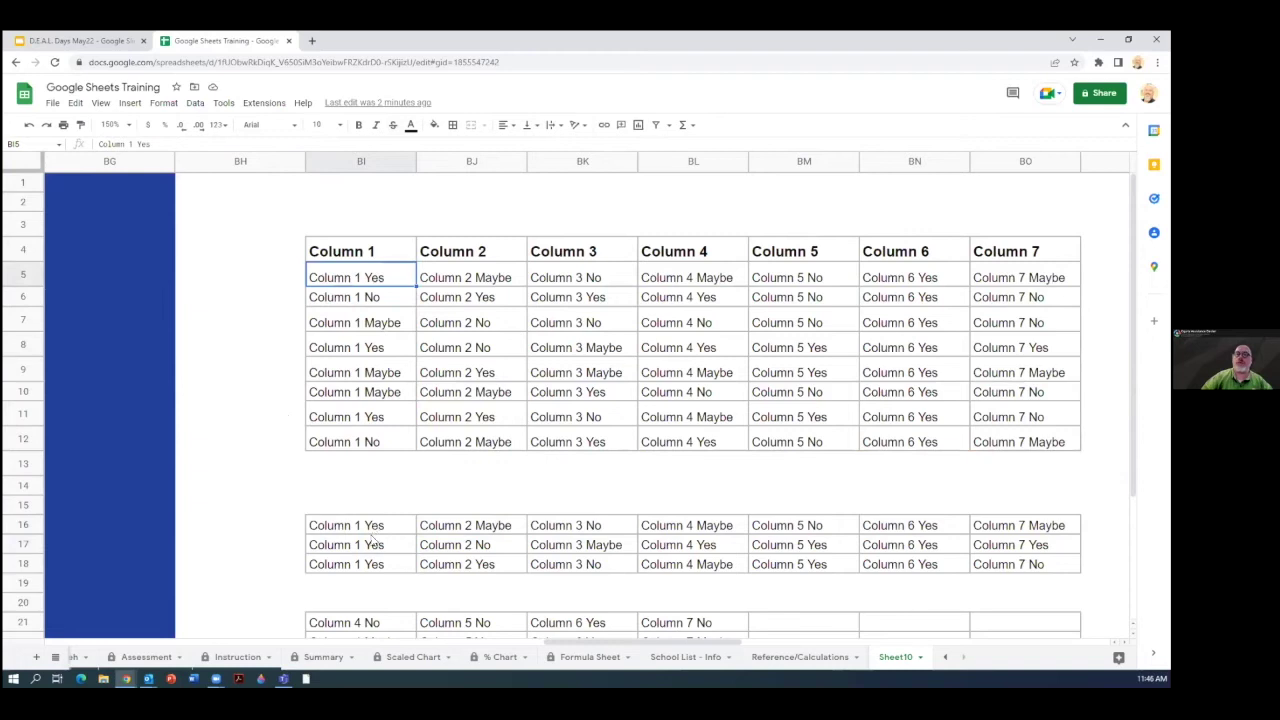
key("Down")
key("Down")
key("Down")
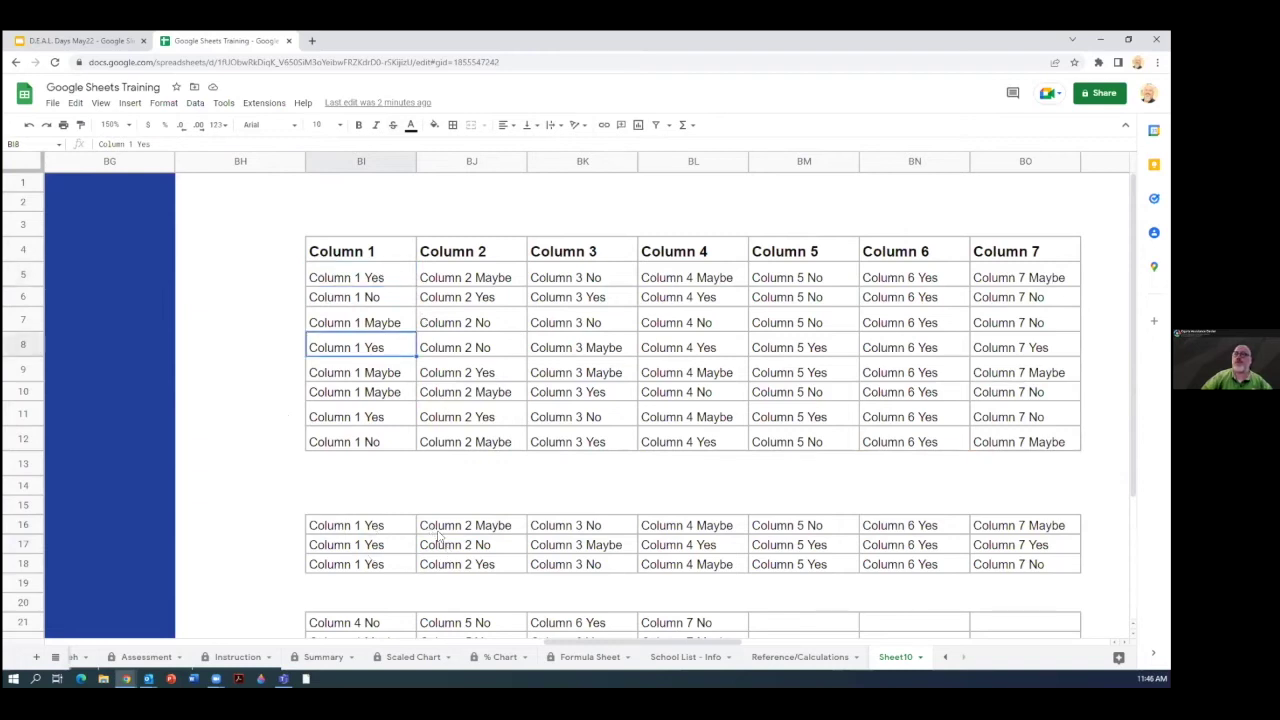
left_click_drag(444, 530, 952, 530)
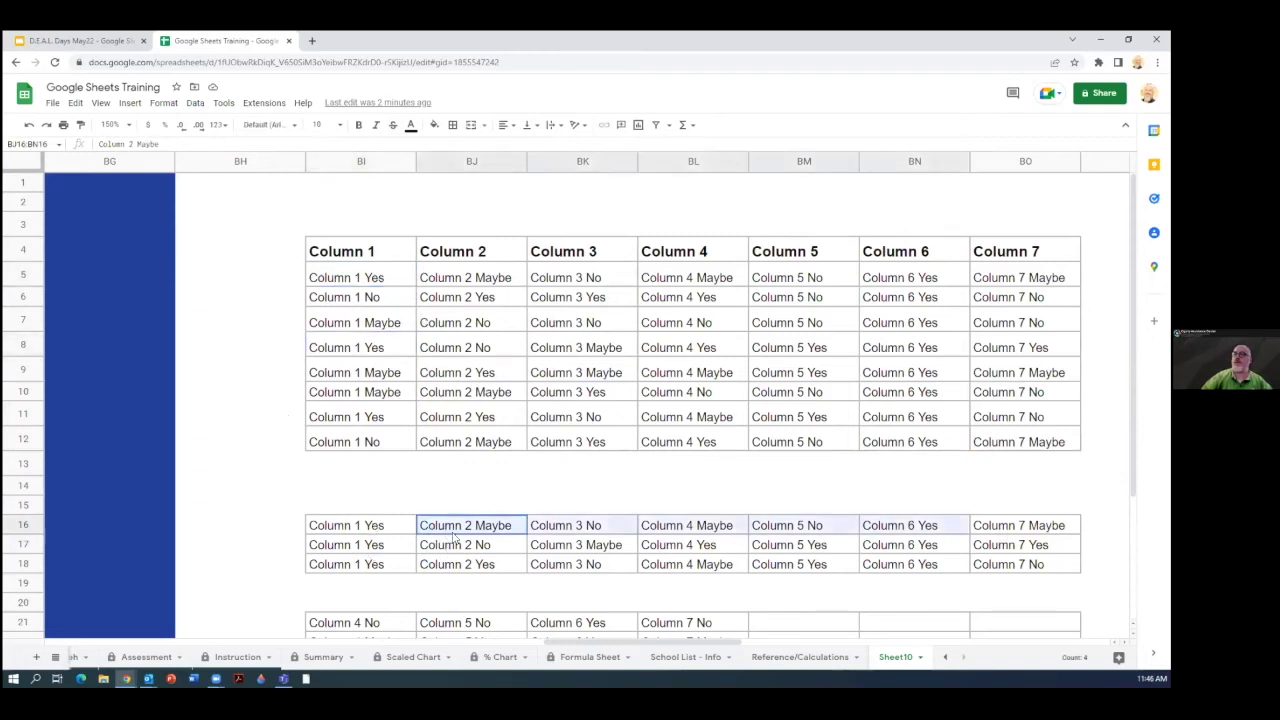
left_click_drag(425, 549, 1010, 548)
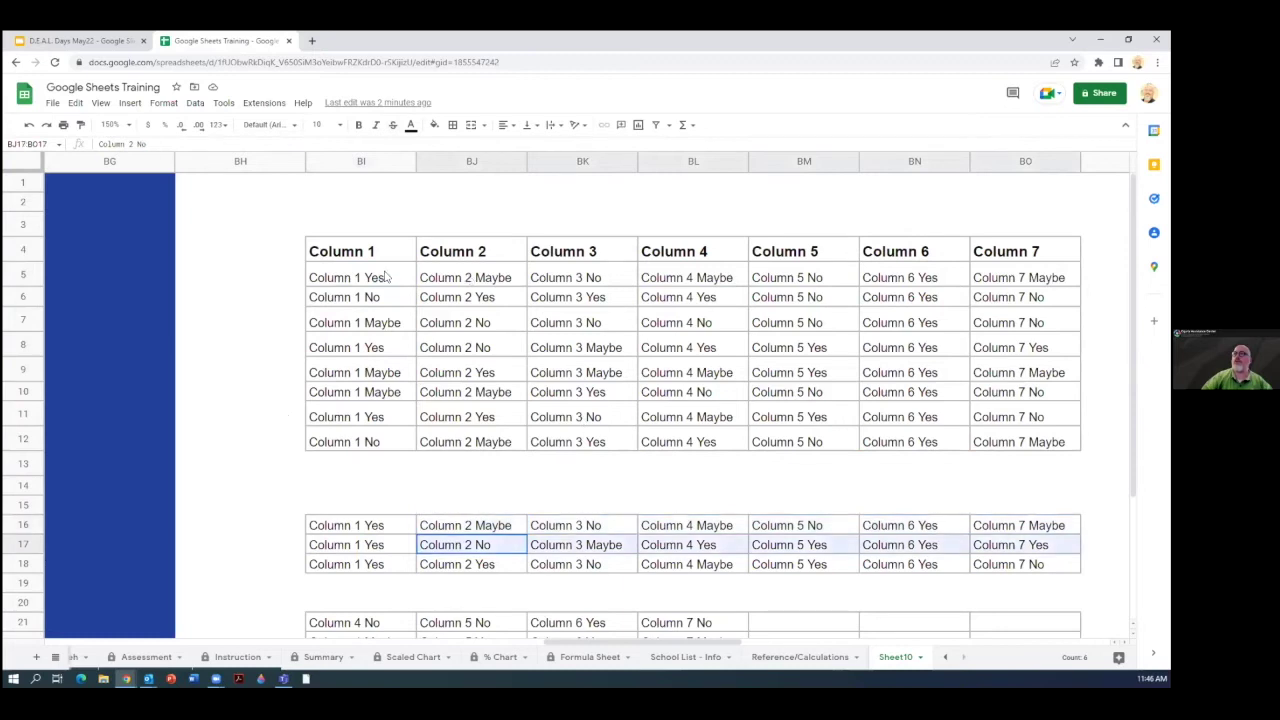
left_click_drag(387, 277, 990, 268)
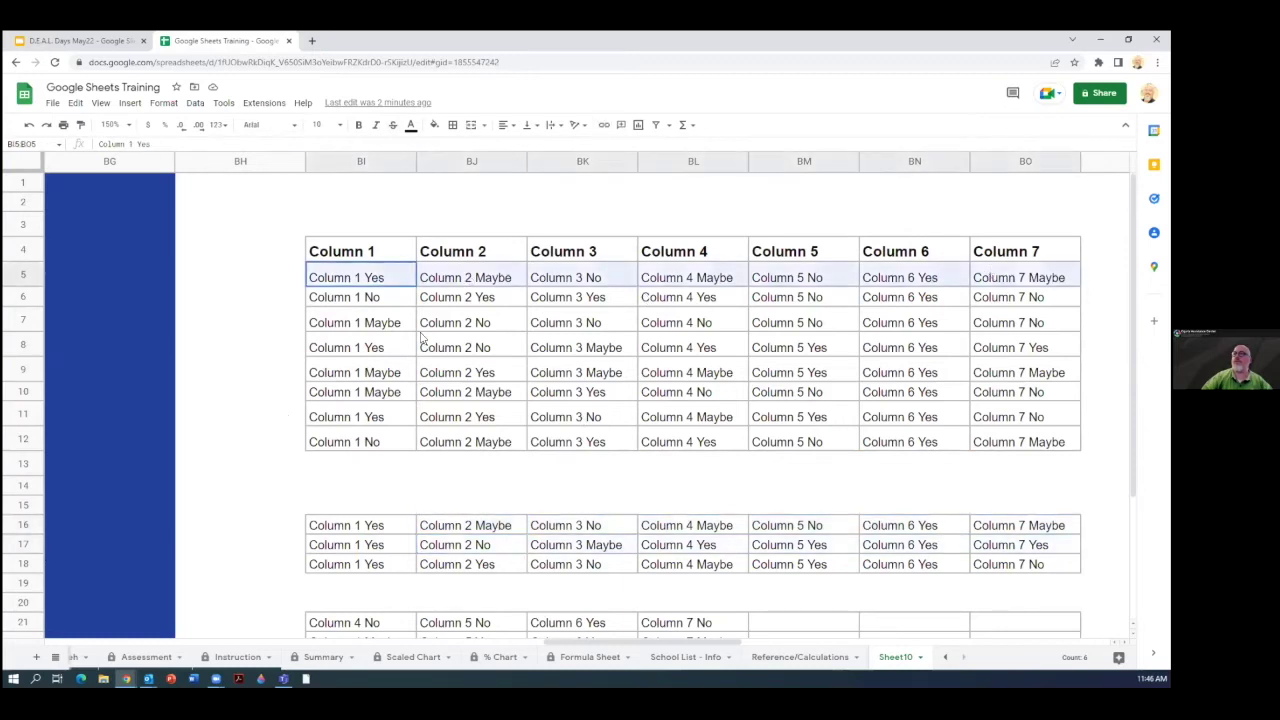
left_click_drag(1010, 347, 330, 347)
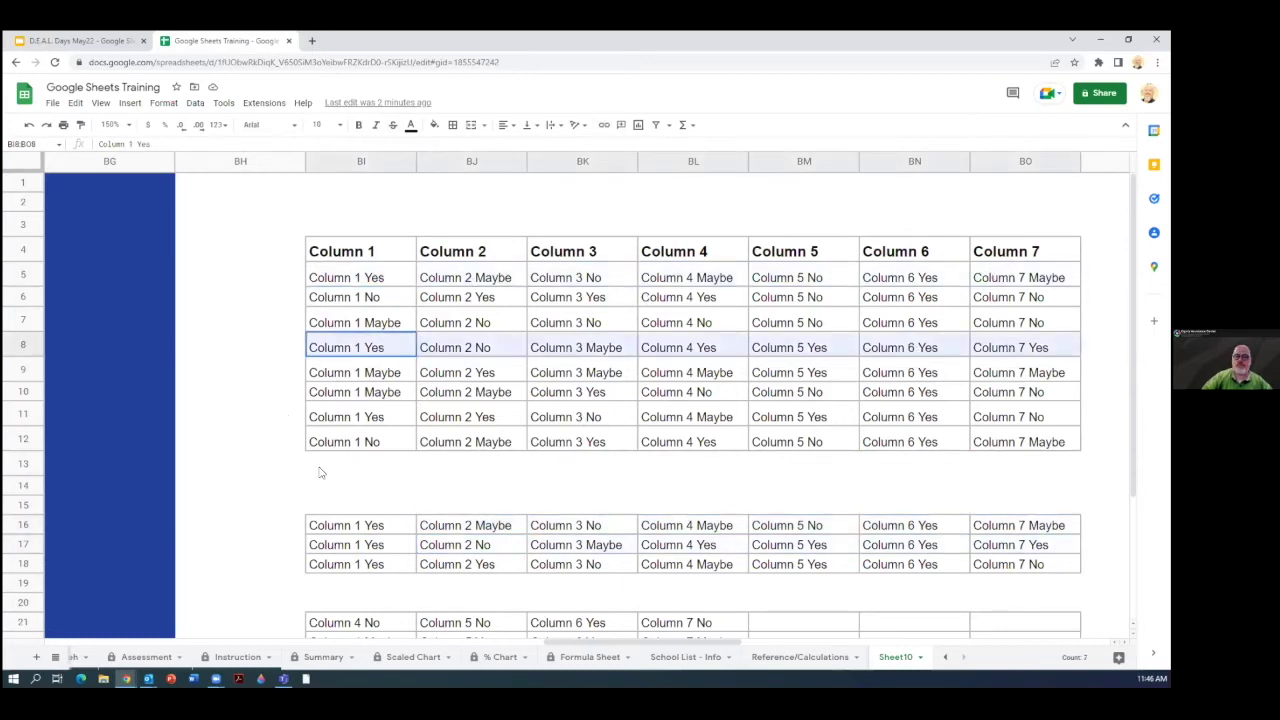
left_click_drag(340, 442, 1022, 444)
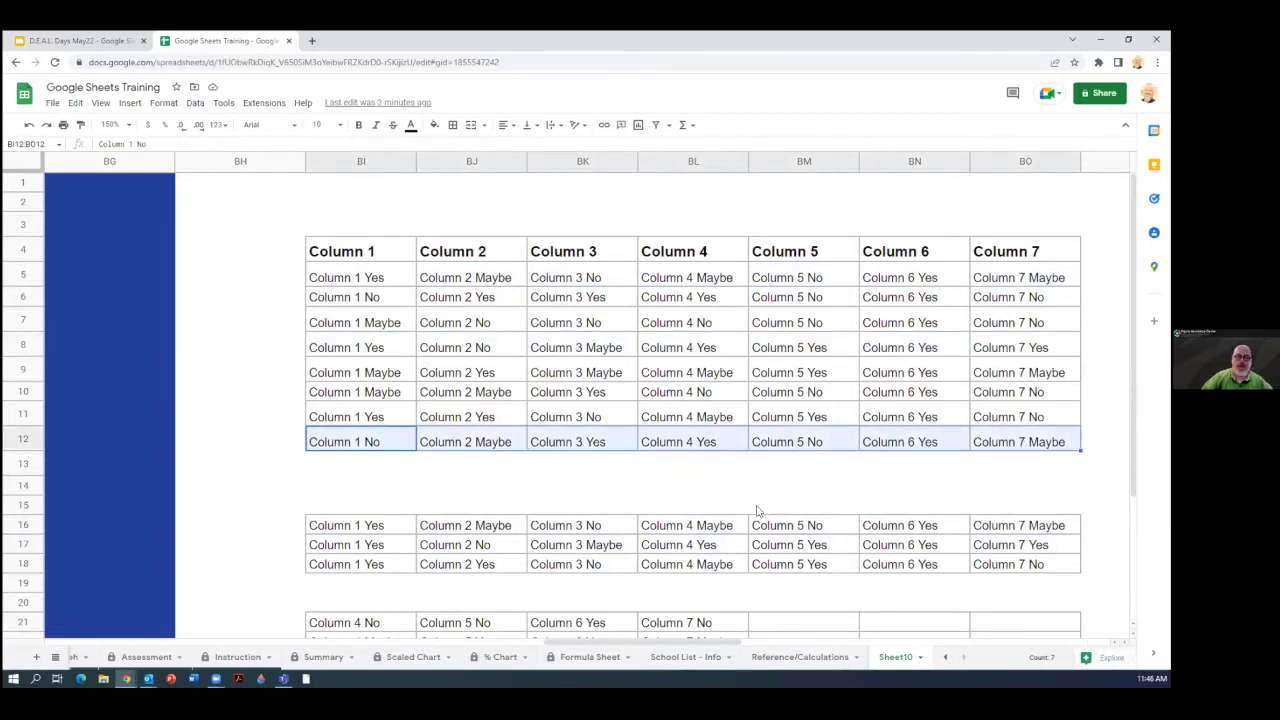
Step: Select BI21 and highlight the BO12 reference in its =filter(BL4:BO12, ...) formula
left_click(392, 623)
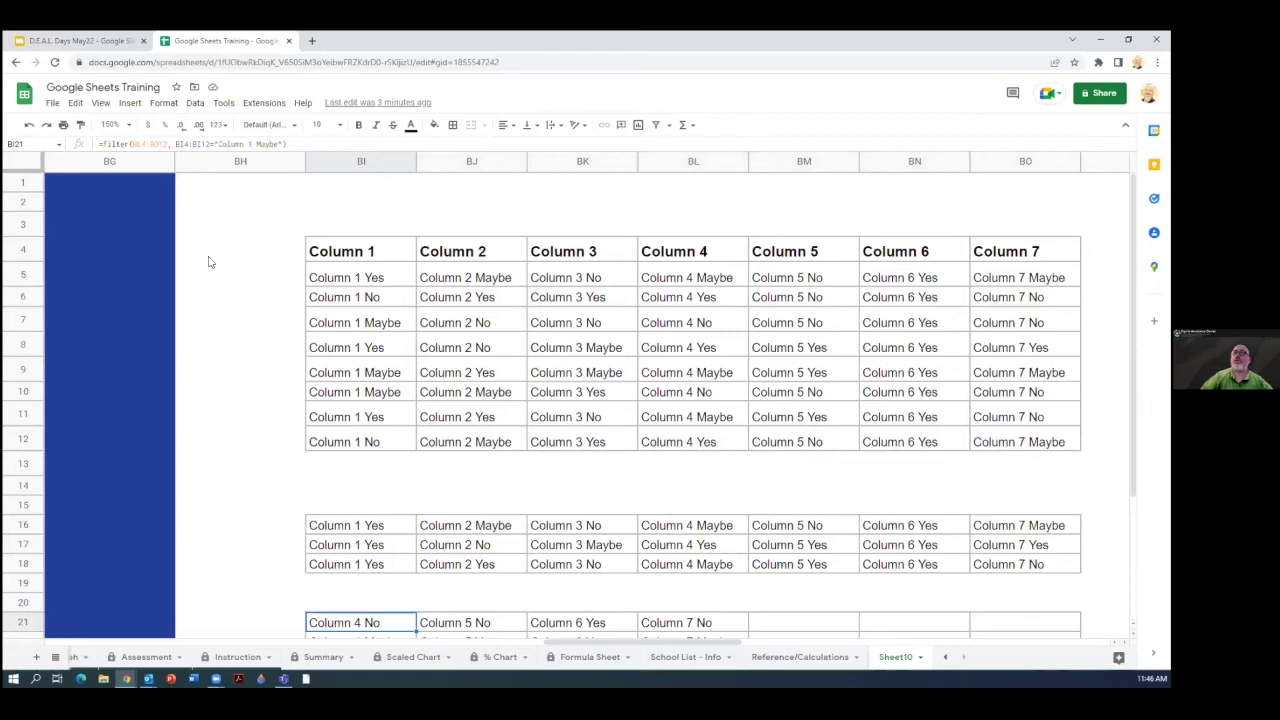
double_click(163, 143)
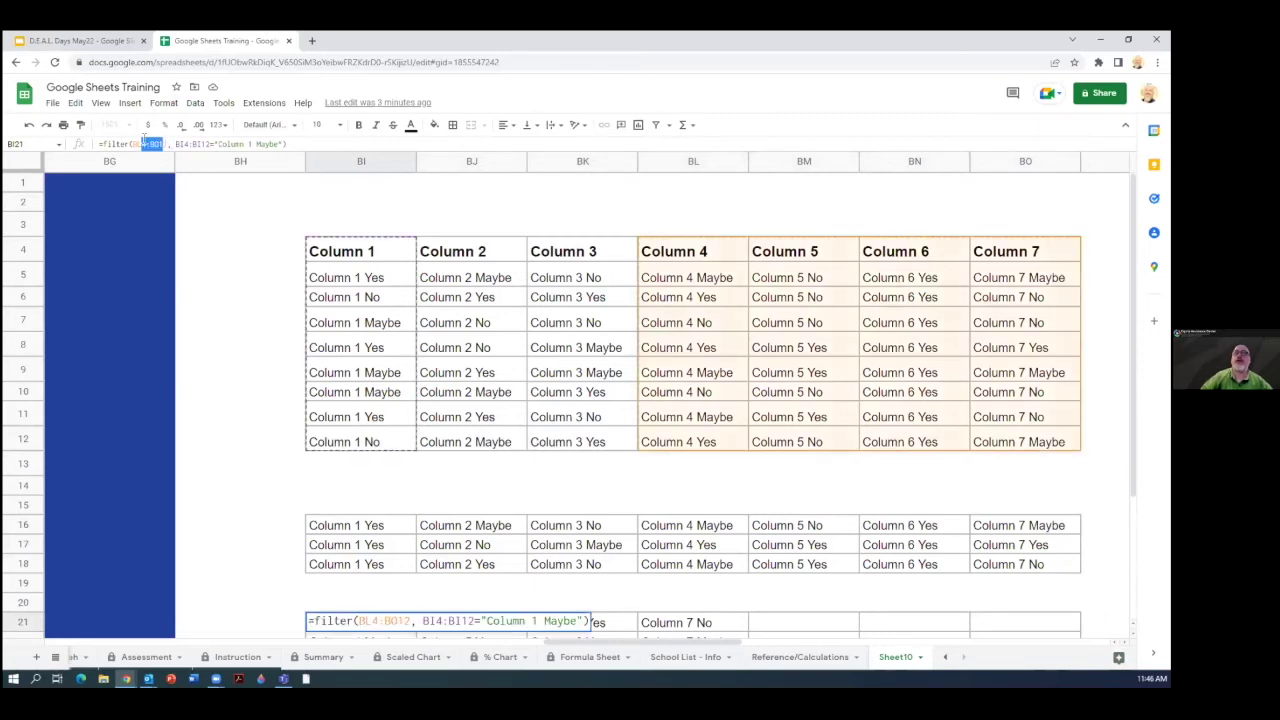
left_click(144, 143)
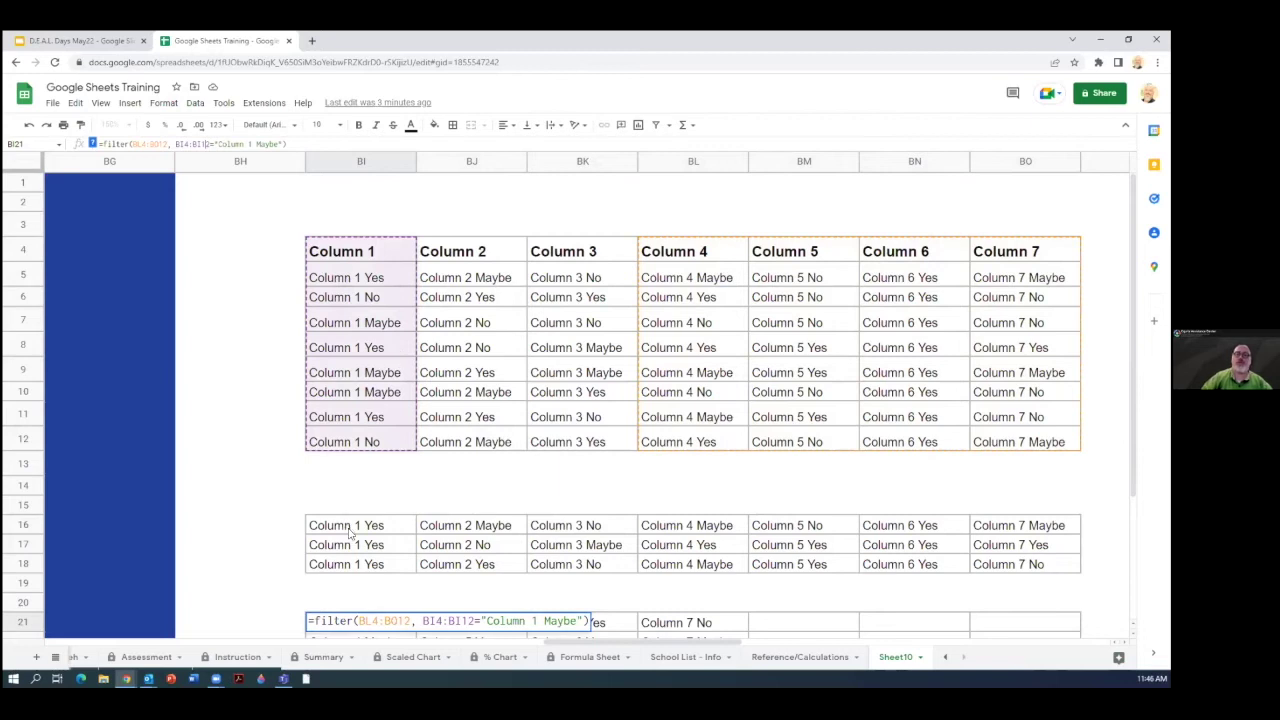
key("Return")
scroll(360, 500, "down", 2)
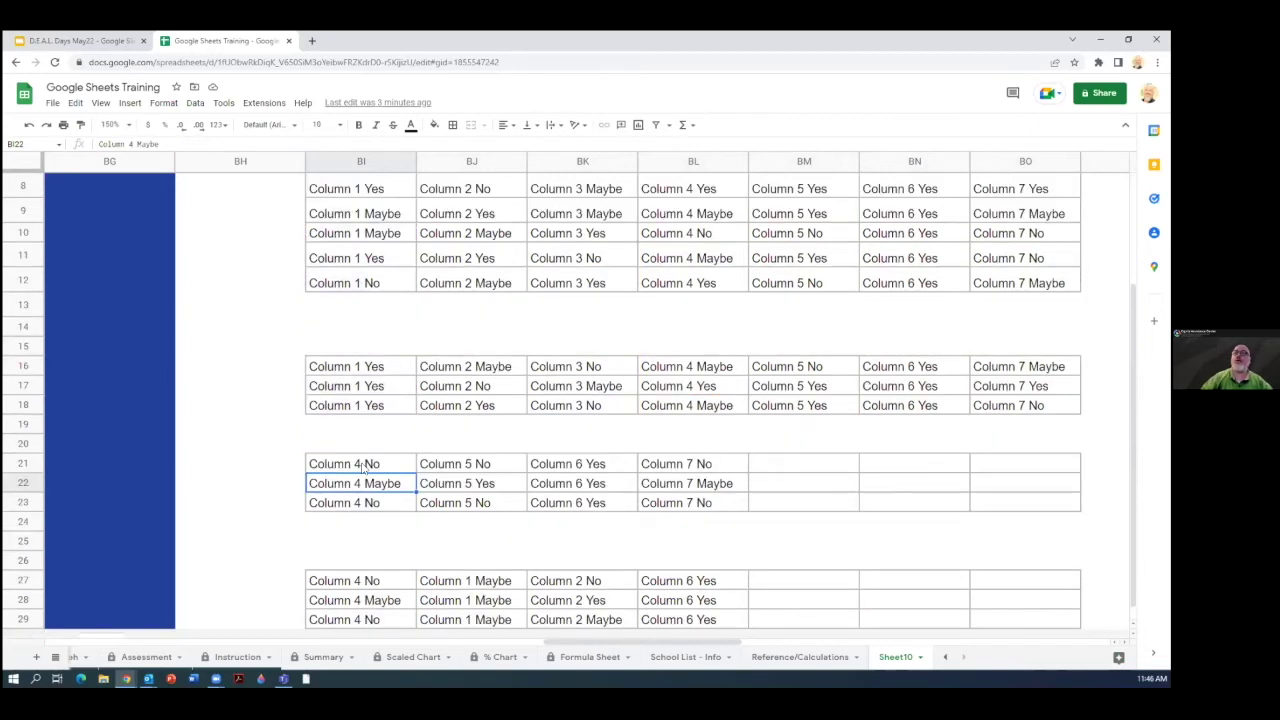
left_click(365, 465)
left_click(361, 489)
left_click_drag(686, 368, 1034, 408)
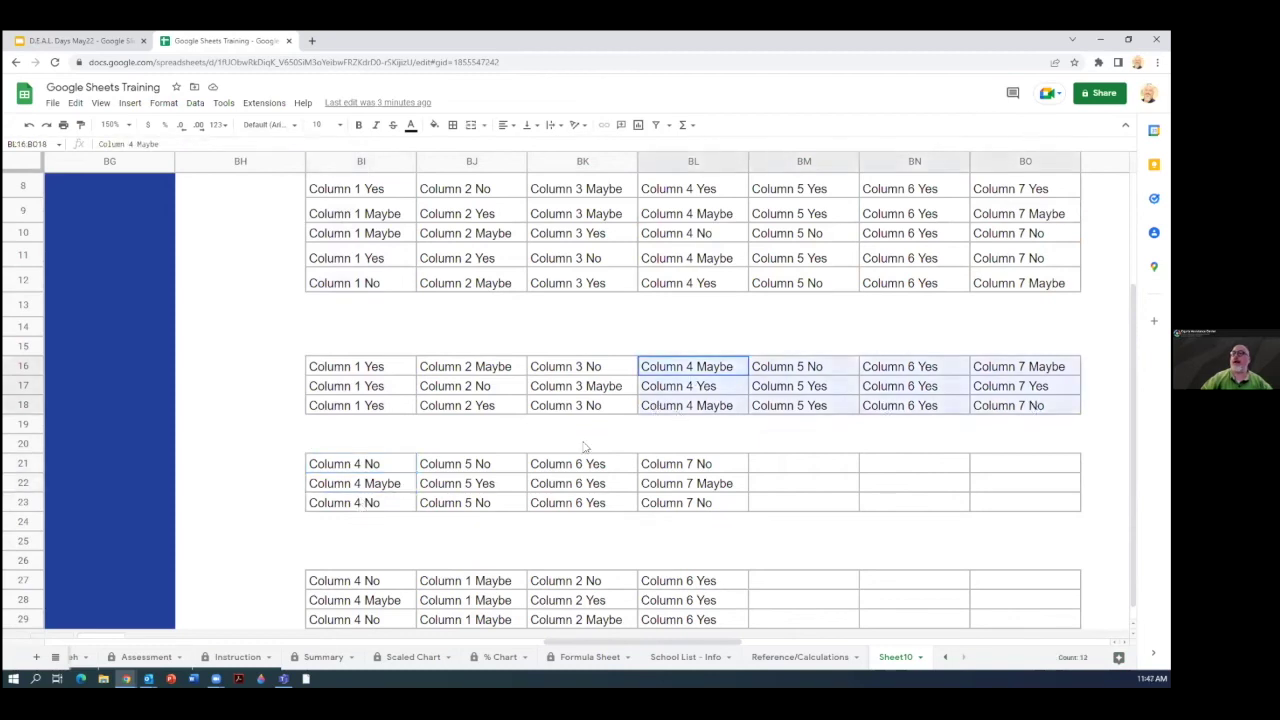
left_click(395, 469)
left_click(705, 512, "shift")
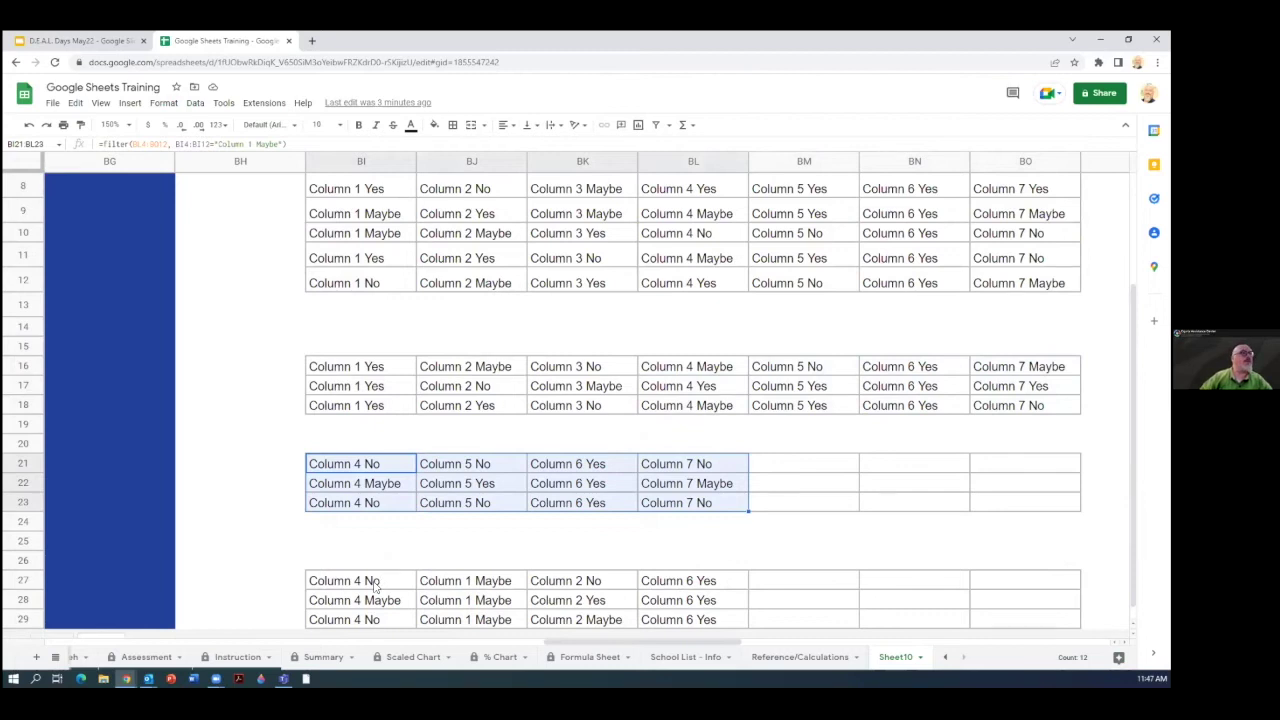
left_click(375, 588)
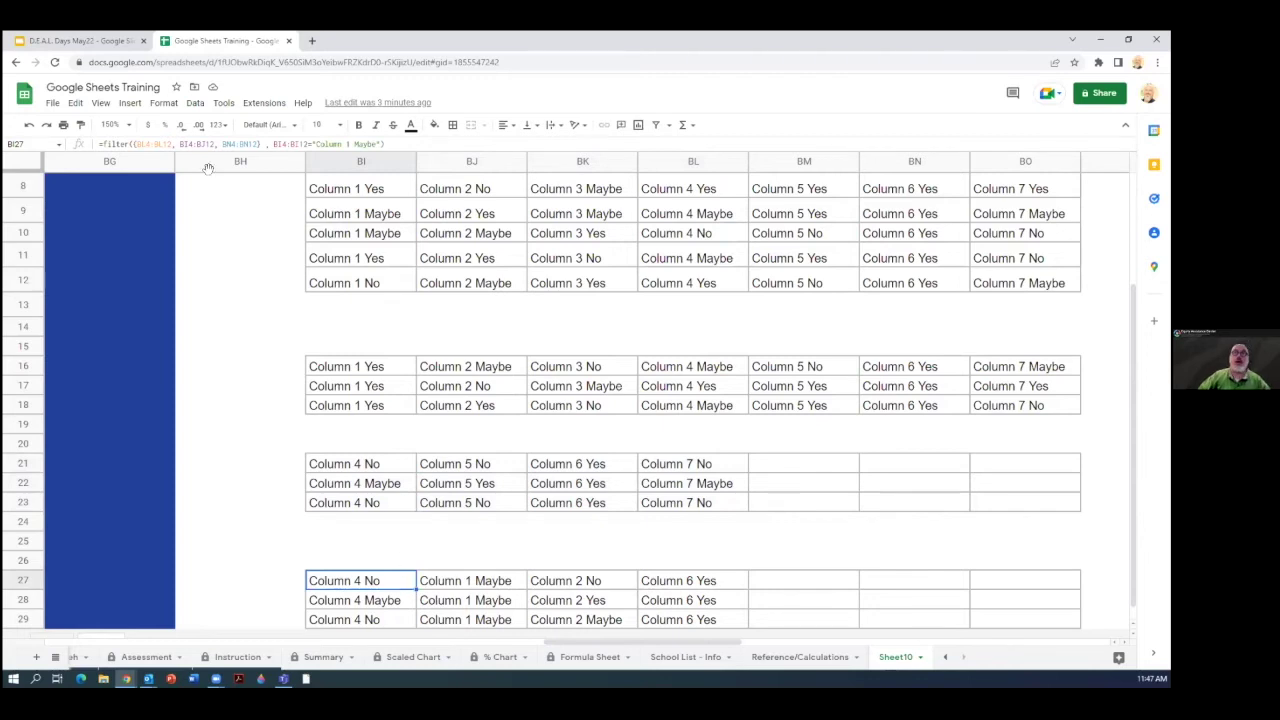
Step: Open the BI27 FILTER formula at its BN4:BN12 part and adjust the browser zoom
left_click(136, 144)
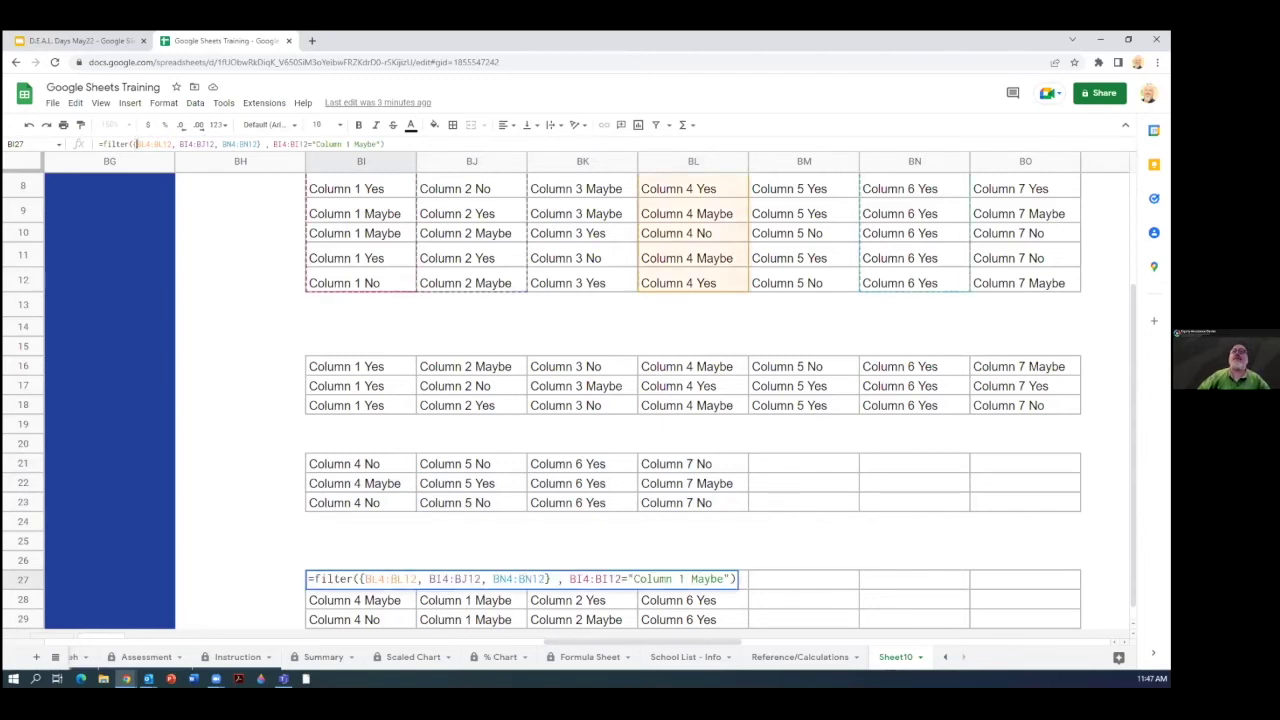
left_click(262, 144)
scroll(275, 193, "up", 3)
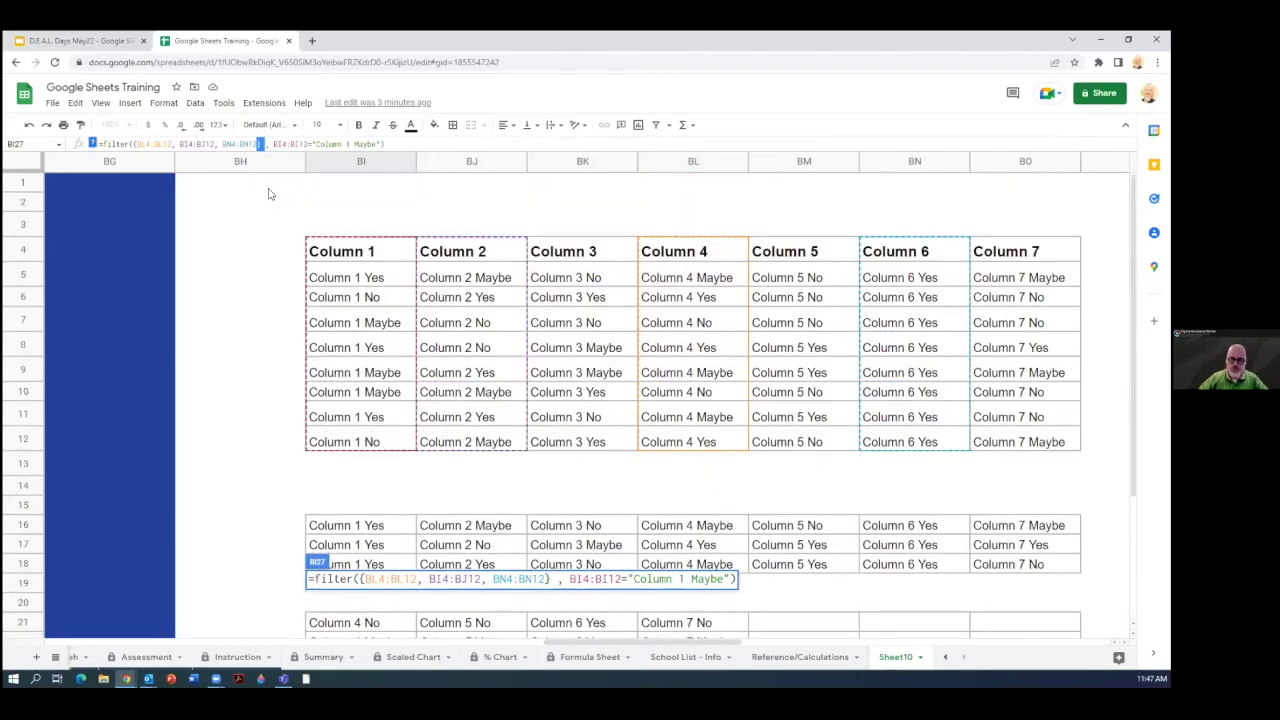
key("ctrl+plus")
key("ctrl+plus")
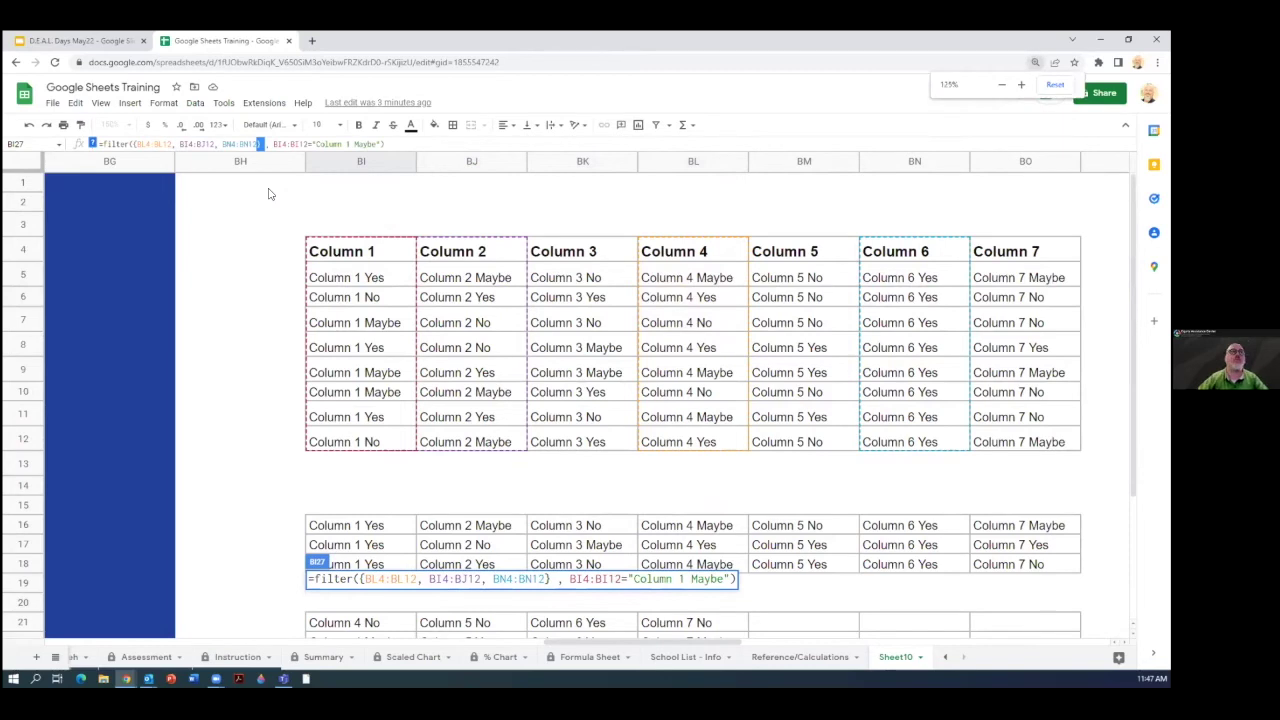
key("ctrl+plus")
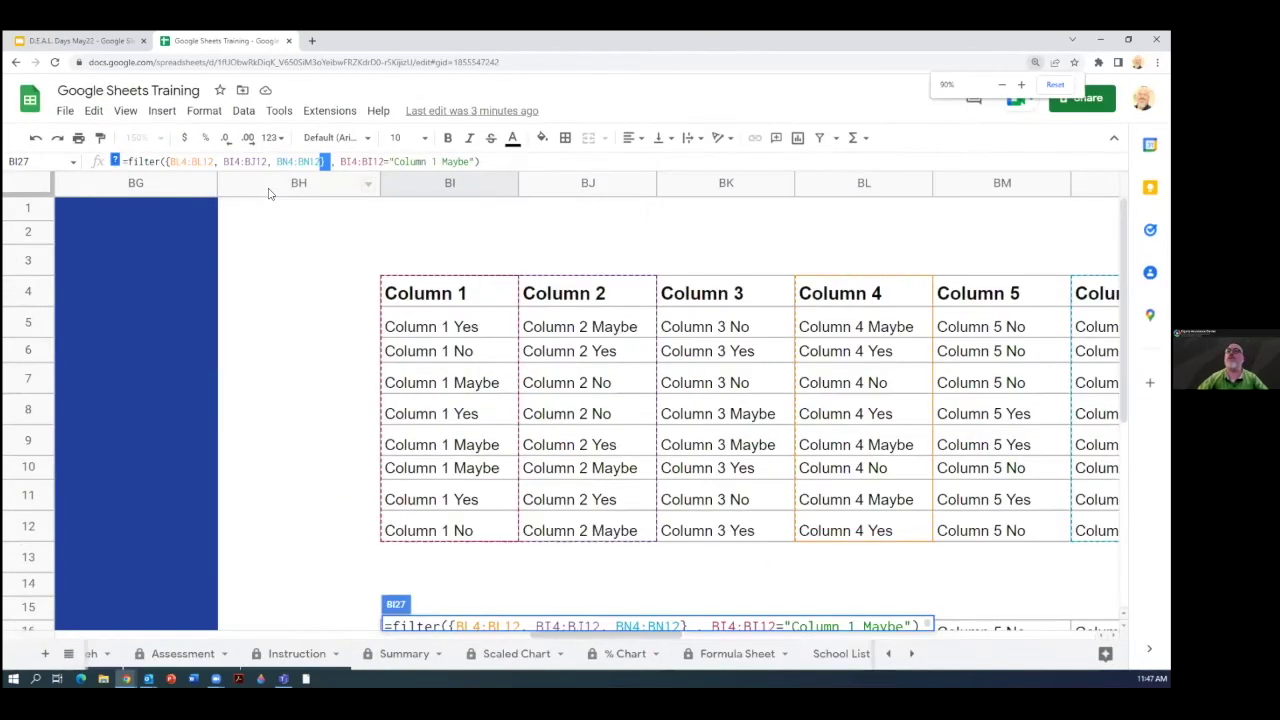
key("ctrl+minus")
key("ctrl+minus")
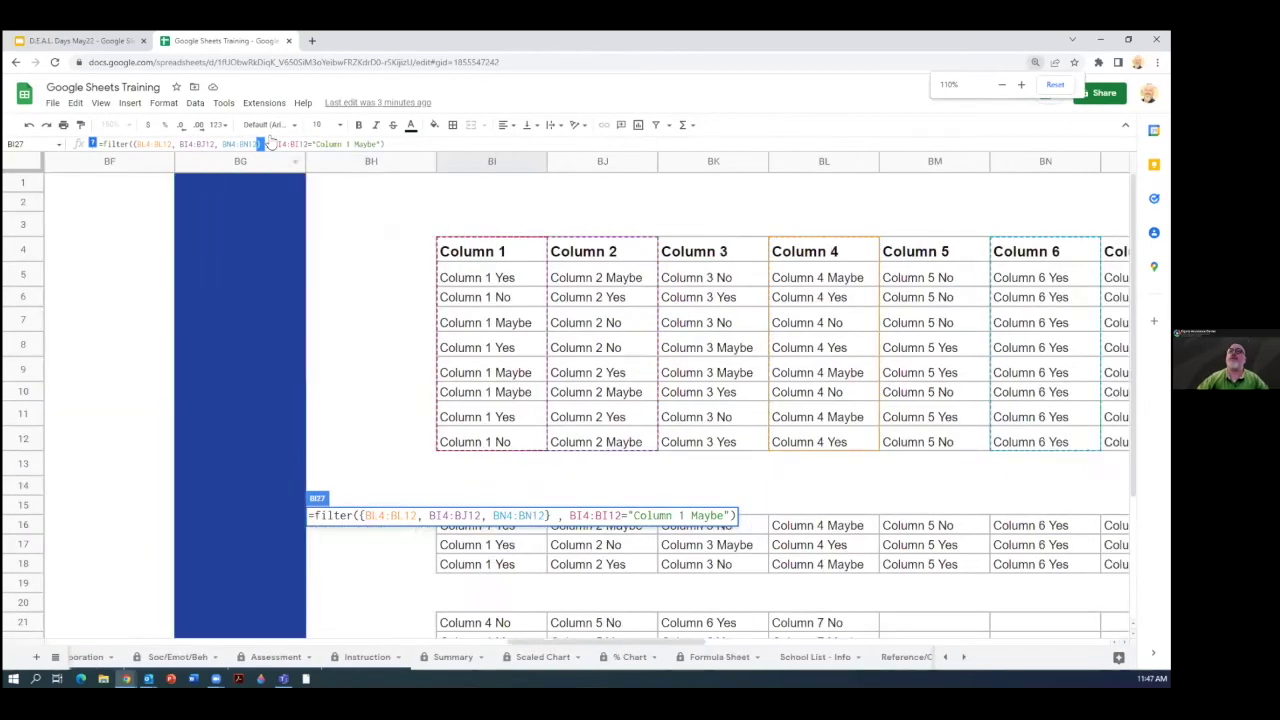
key("ctrl+plus")
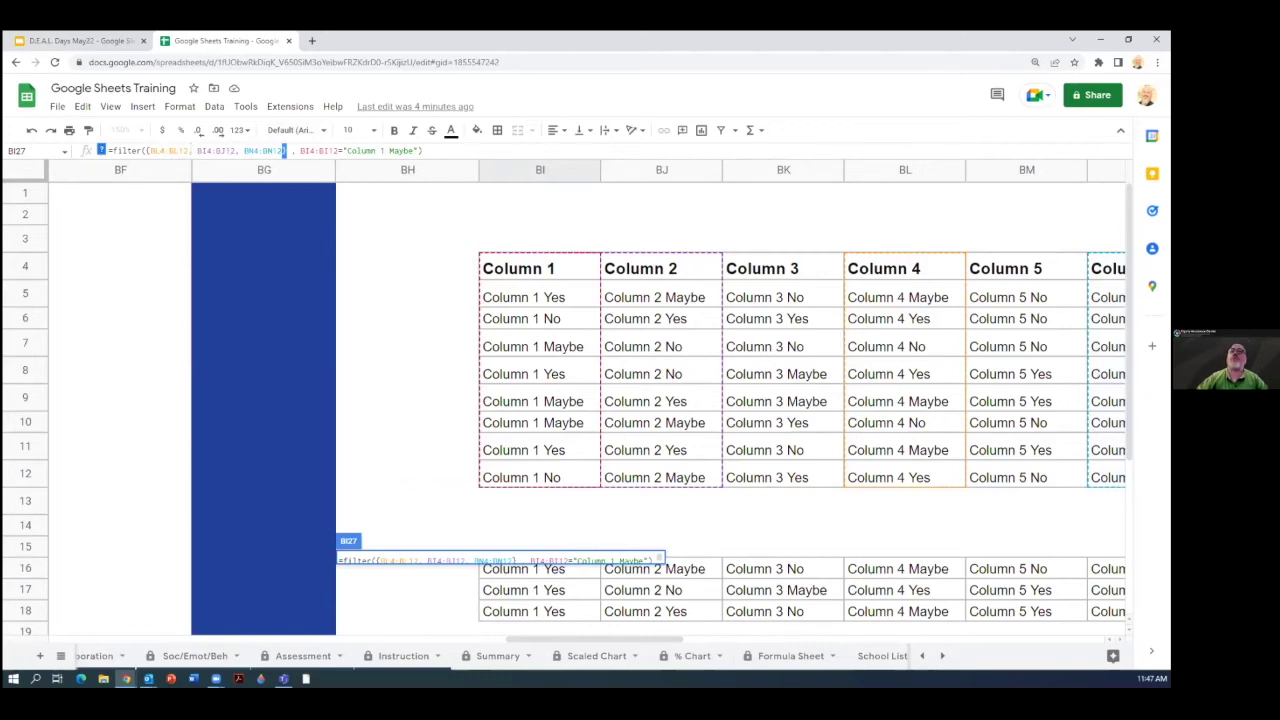
Step: Highlight the BL4:BL12, BI4:BI12 and BN4:BN12 ranges, then exit the formula unchanged
left_click(190, 150)
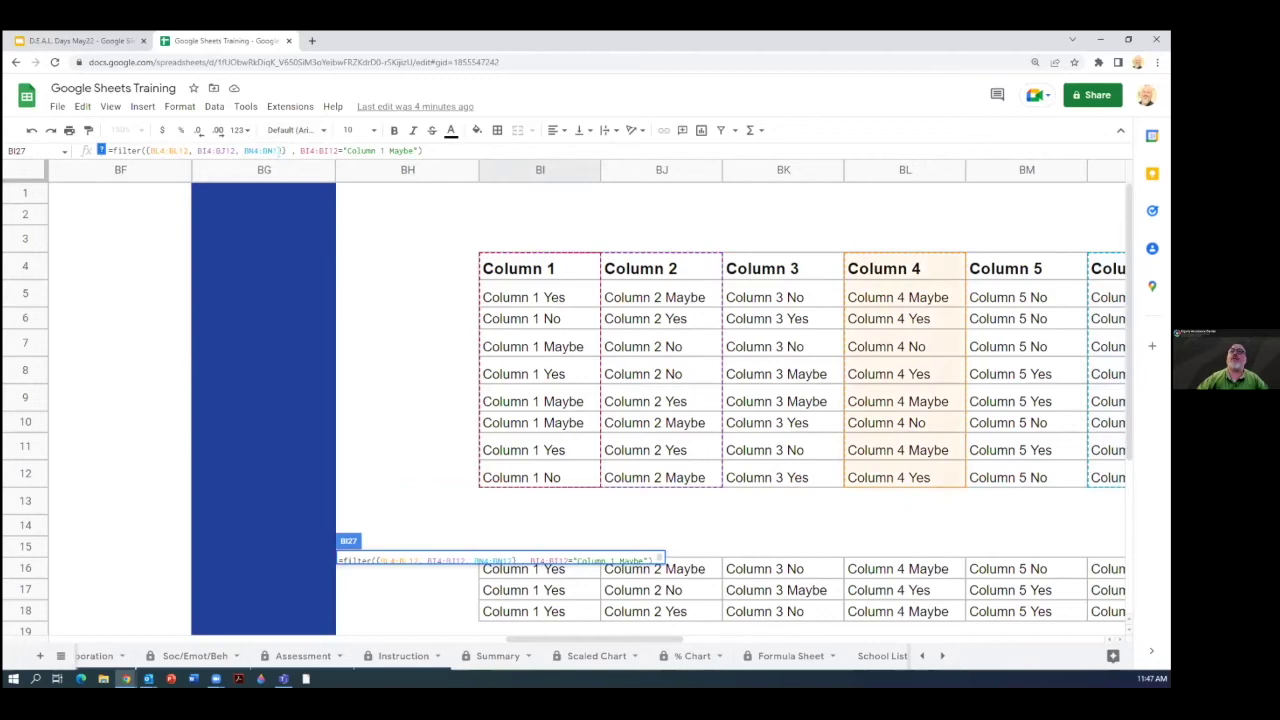
left_click(241, 150)
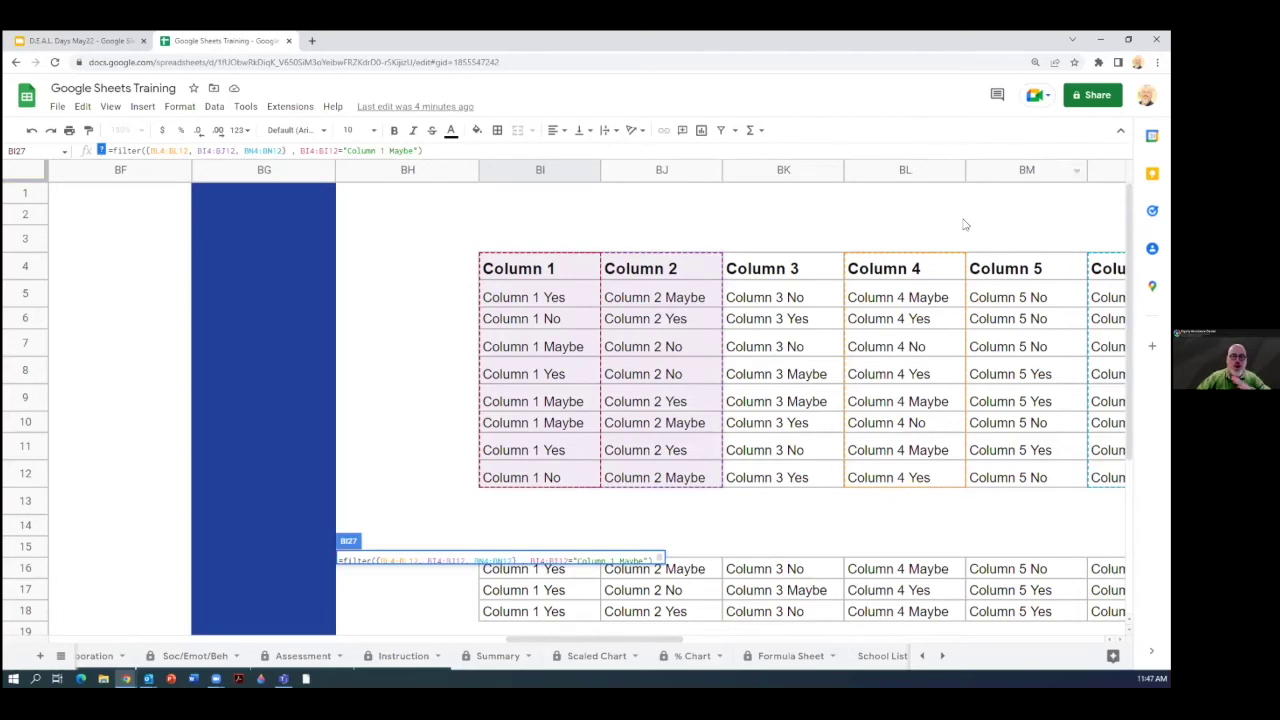
left_click(284, 150)
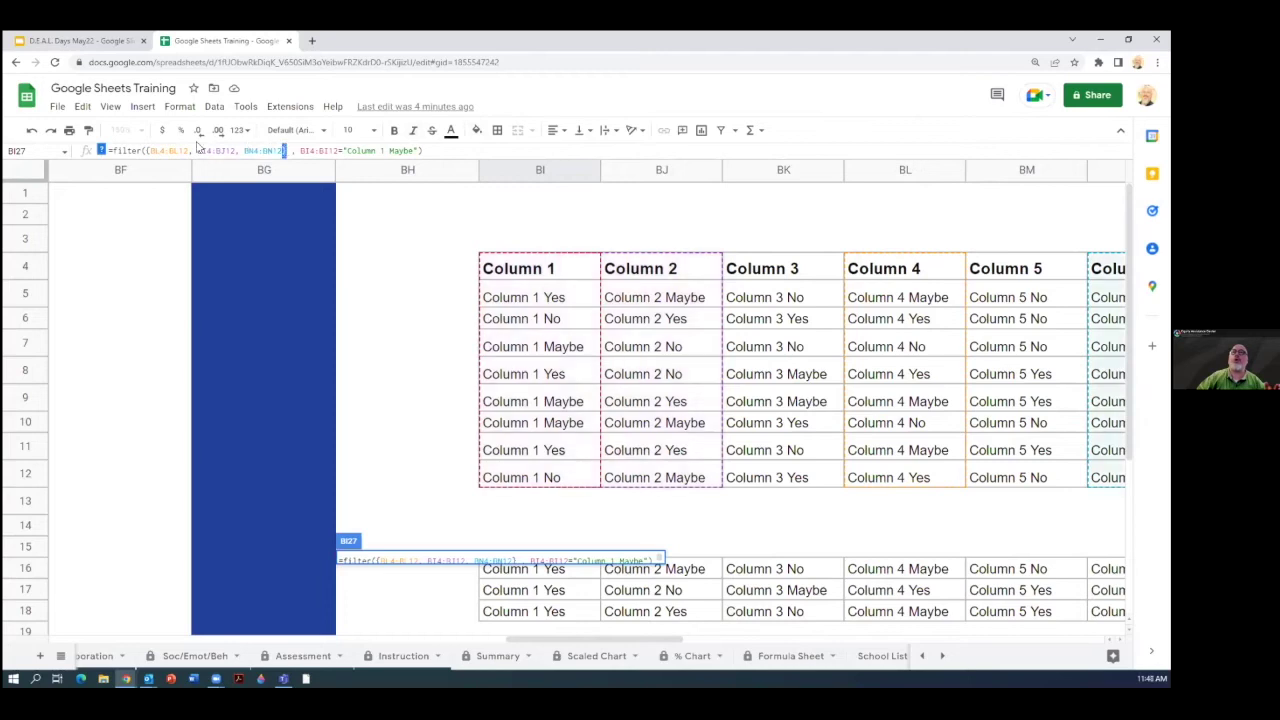
left_click(147, 150)
left_click(489, 432)
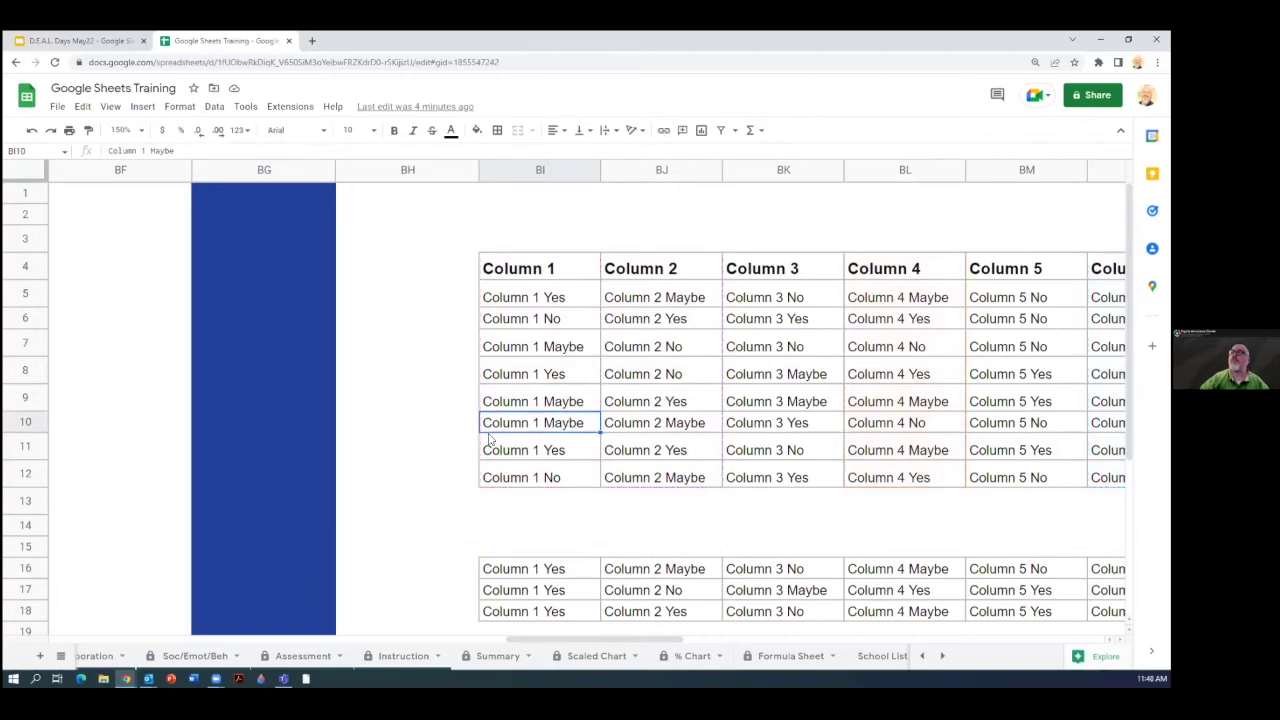
Step: Reset browser zoom to 100% and select BI27 to show its filter formula
key("ctrl+minus")
key("ctrl+minus")
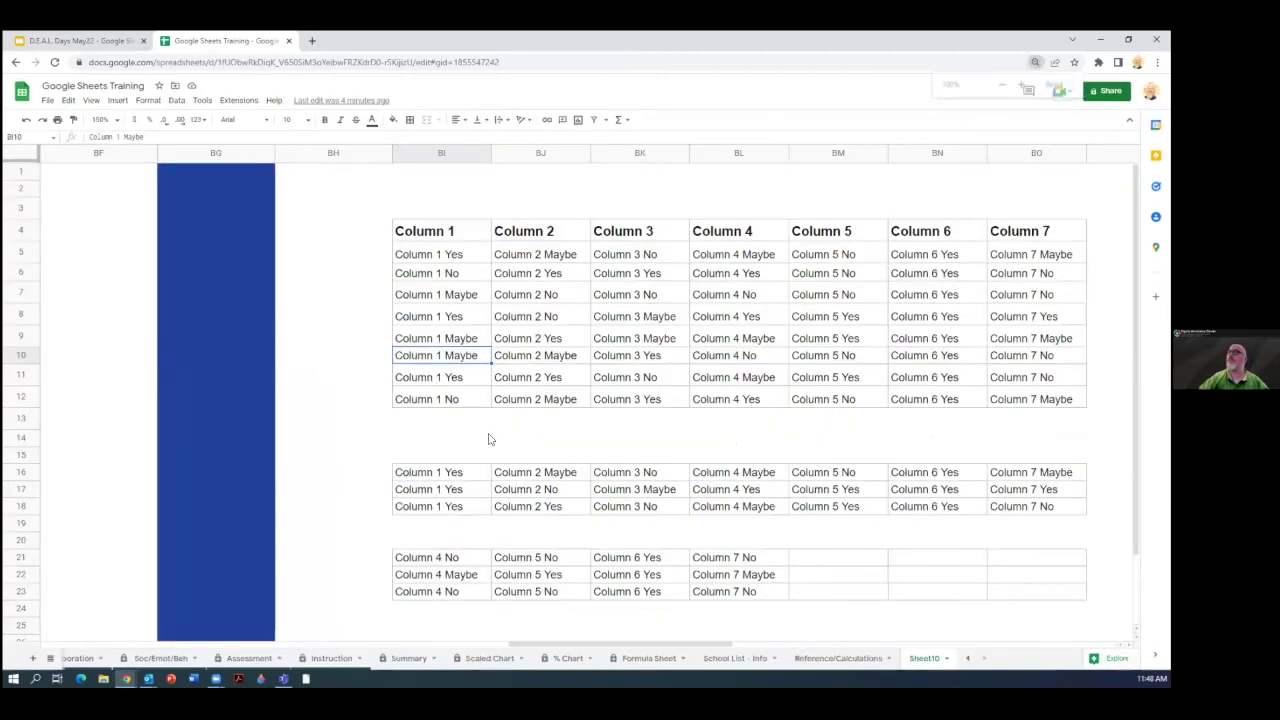
key("ctrl+plus")
scroll(503, 428, "down", 2)
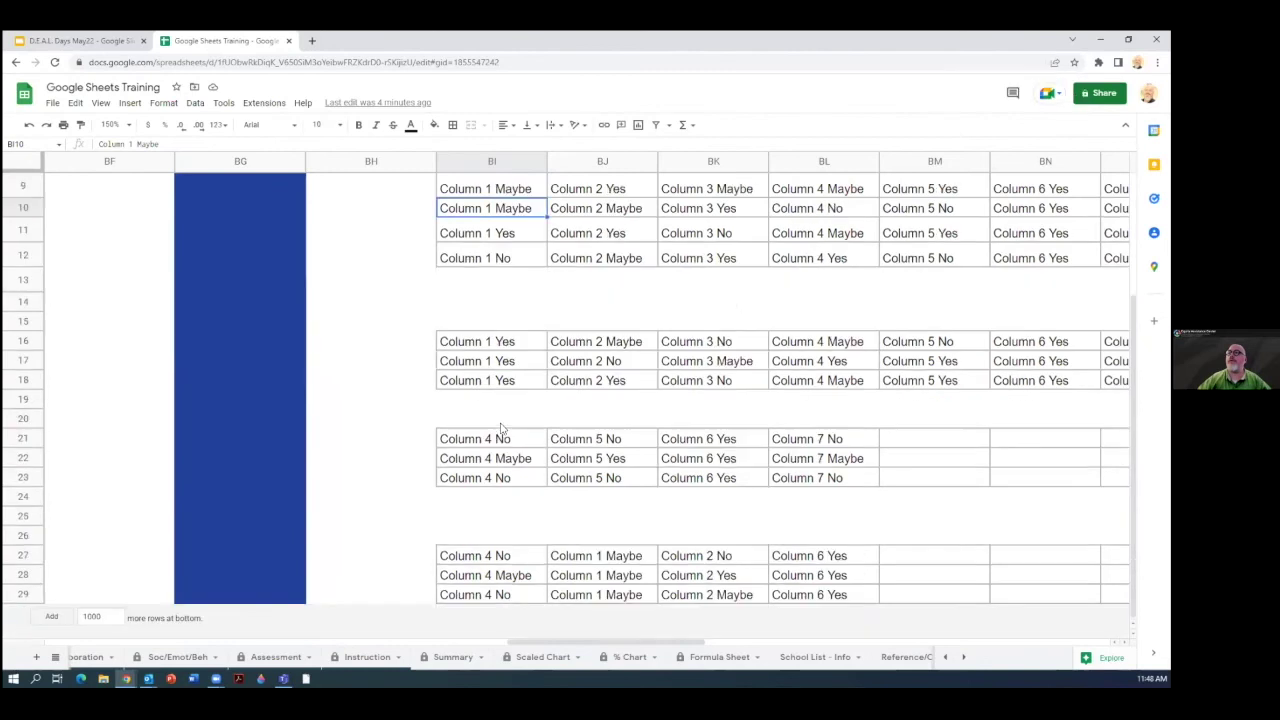
left_click(477, 556)
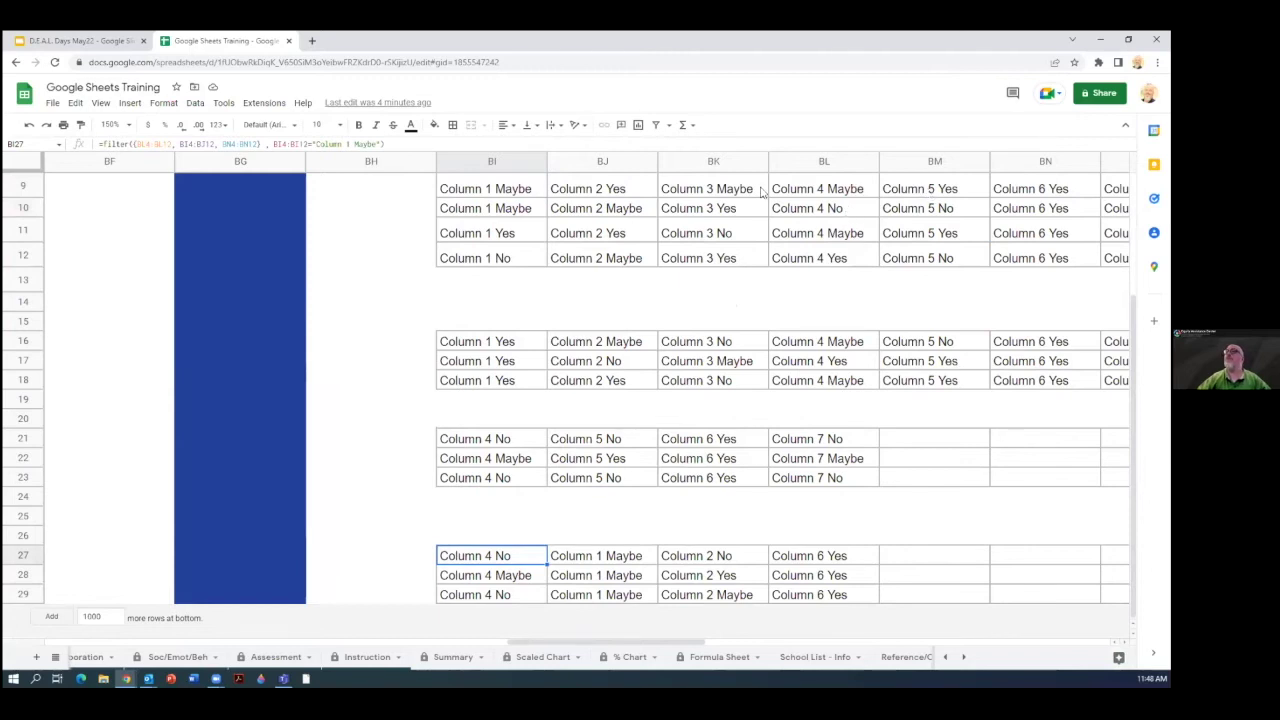
scroll(256, 155, "up", 1)
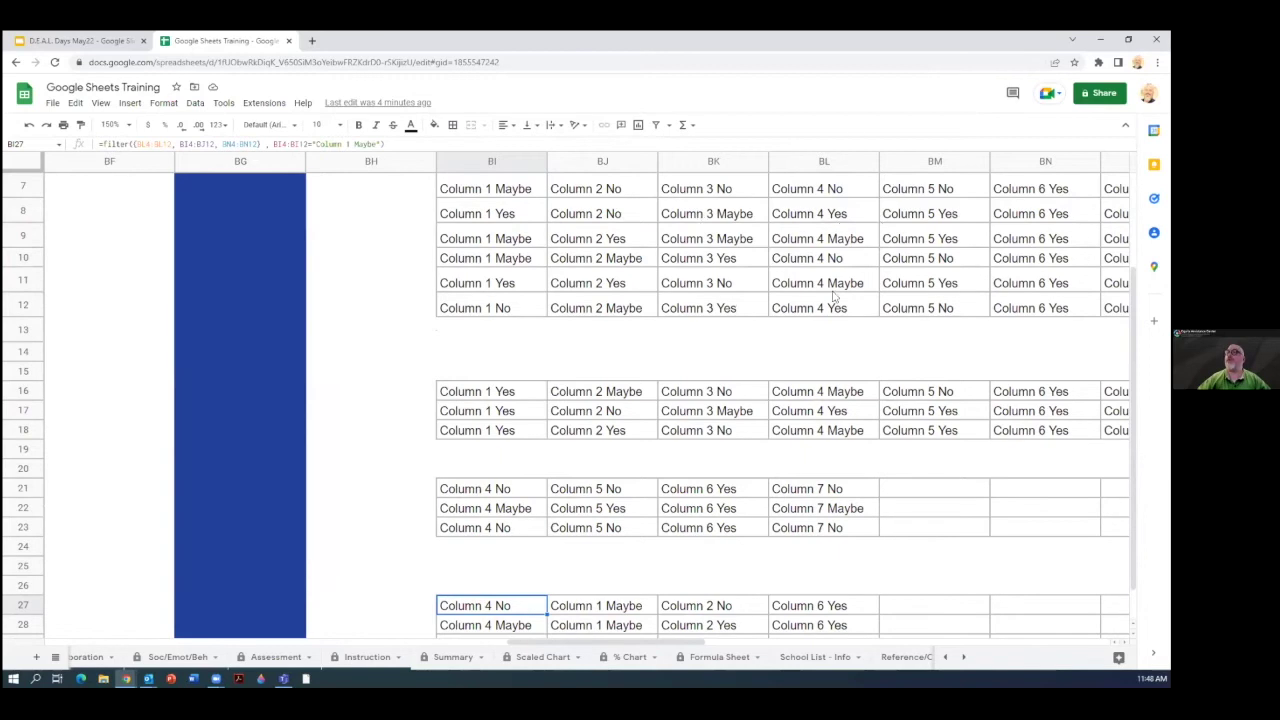
scroll(830, 250, "up", 2)
scroll(647, 521, "down", 3)
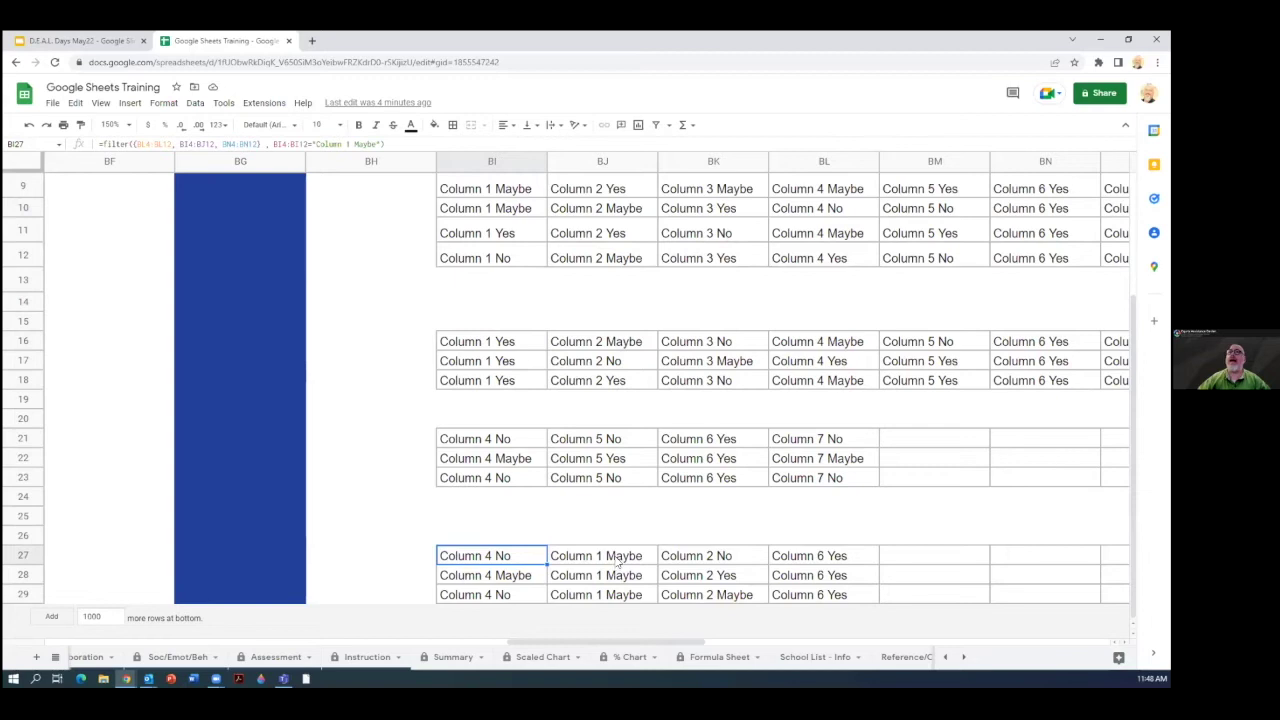
Step: Select the filtered results across BJ27:BL29, return to BI27, and switch back to the Slides deck
left_click(617, 563)
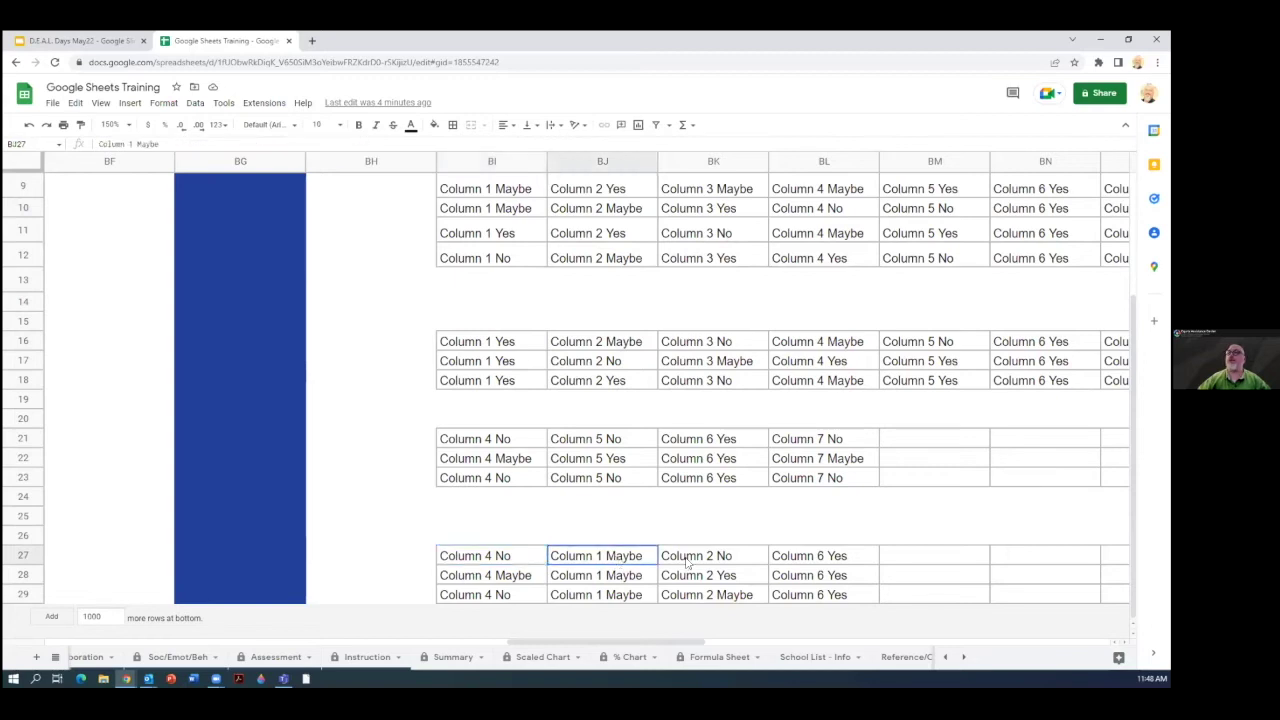
left_click(698, 585, "shift")
key("shift+Down")
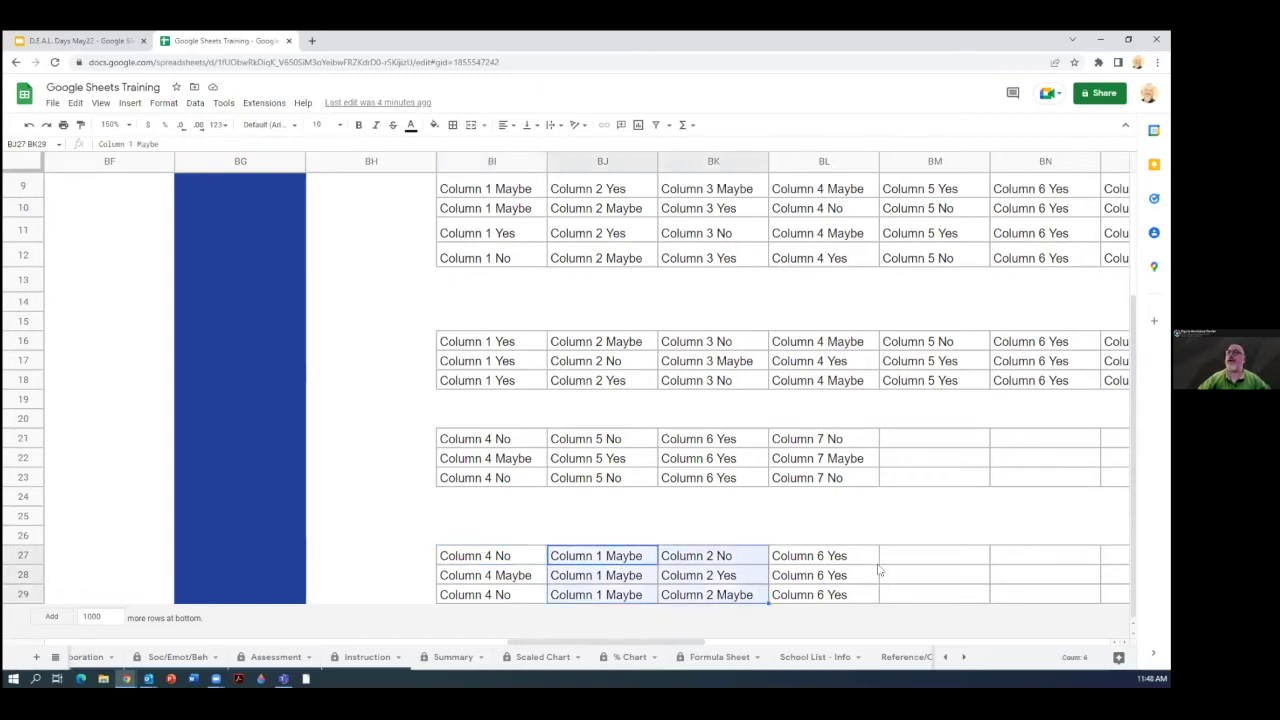
left_click(852, 562)
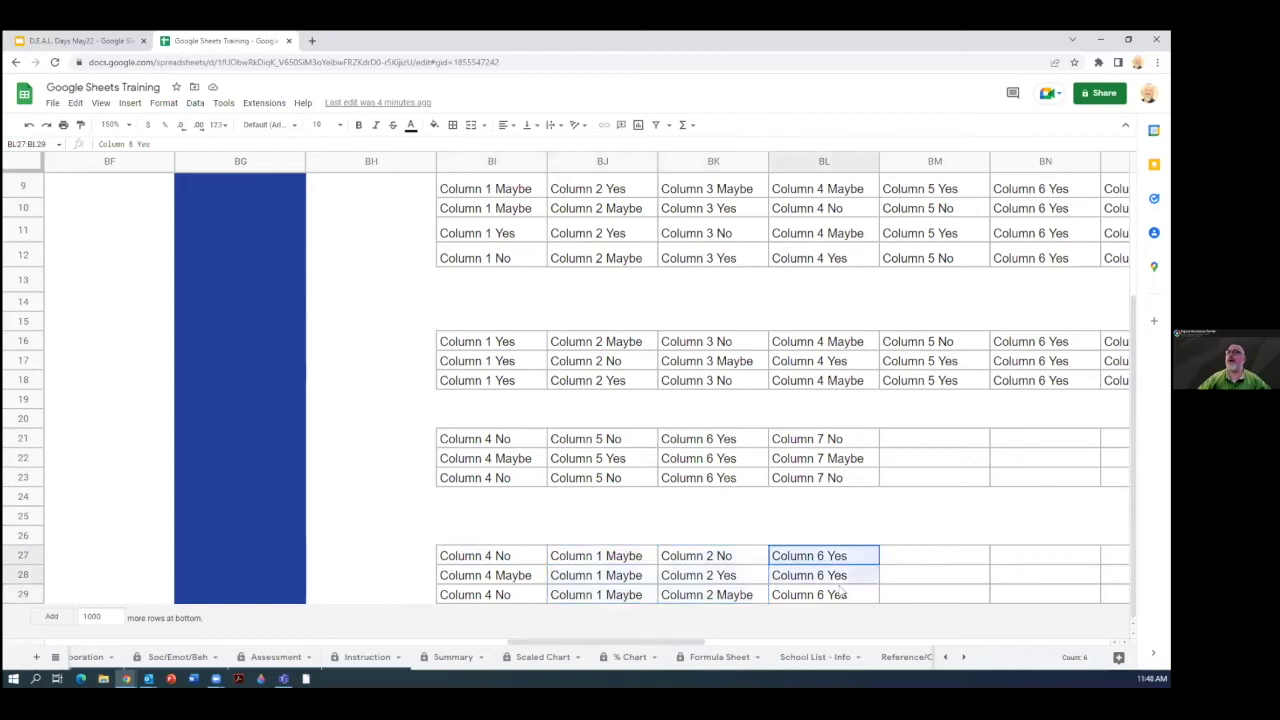
left_click(838, 597, "shift")
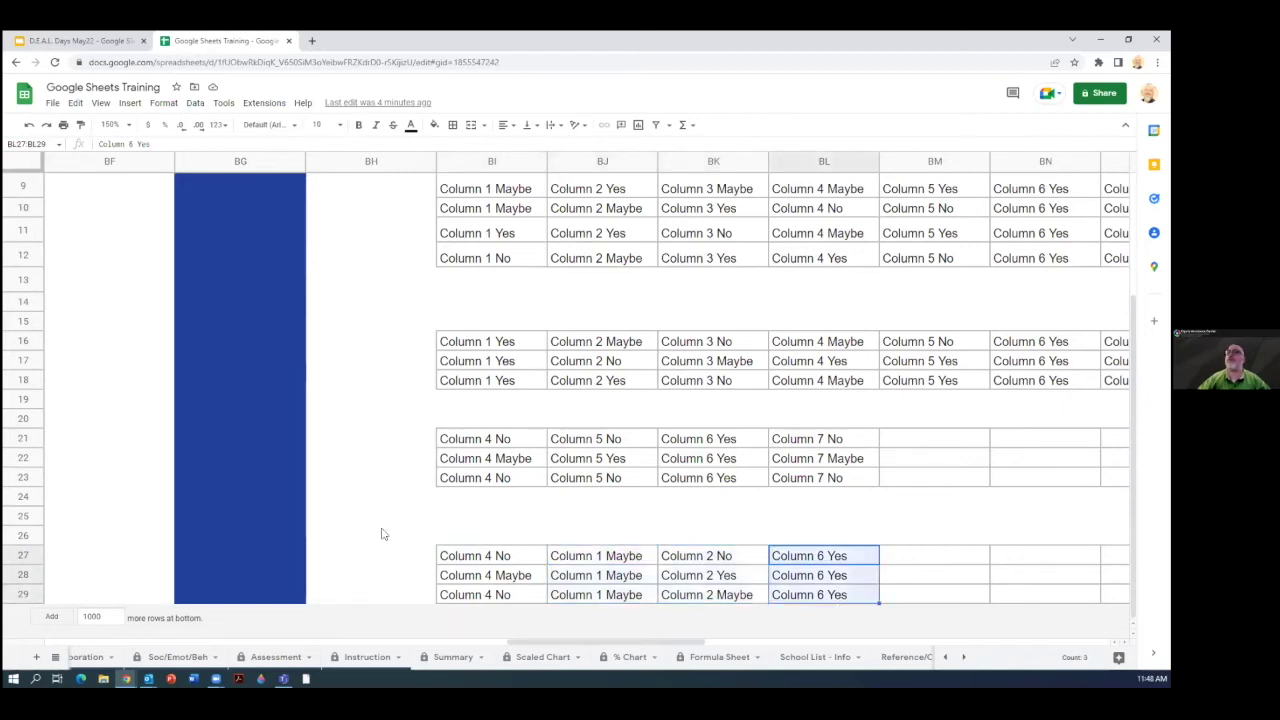
key("ctrl+Left")
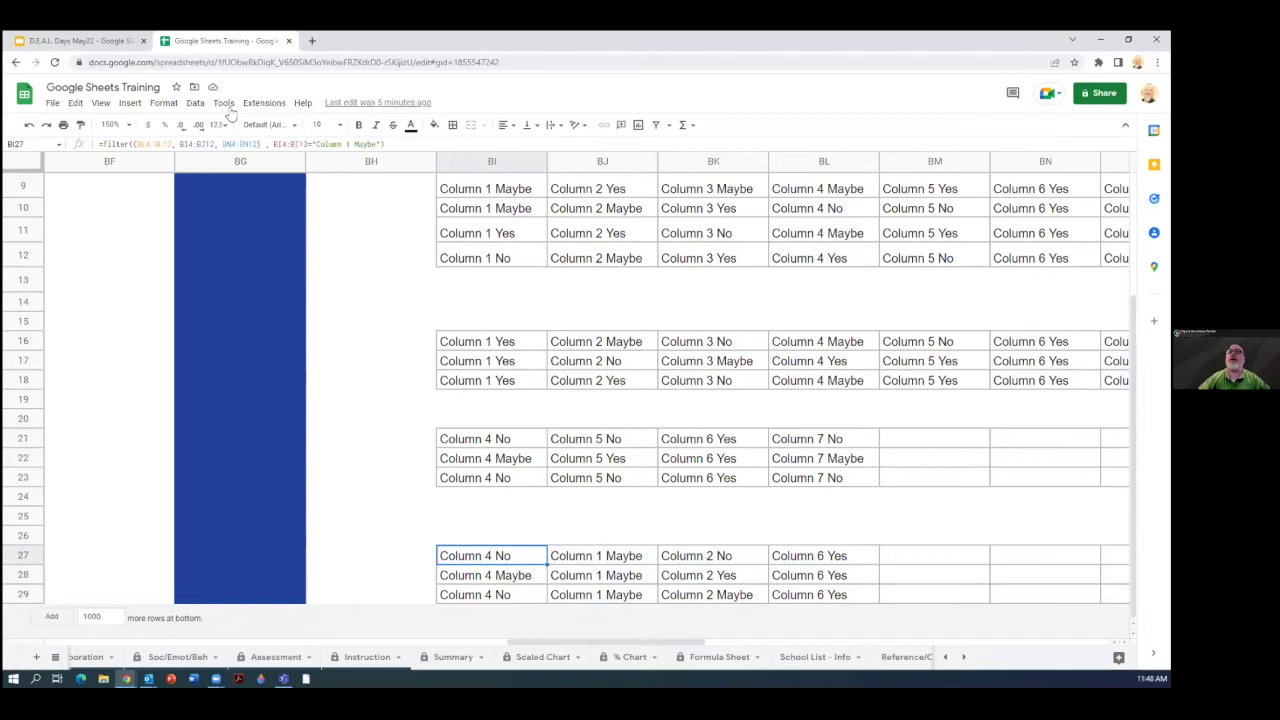
key("ctrl+Page_Up")
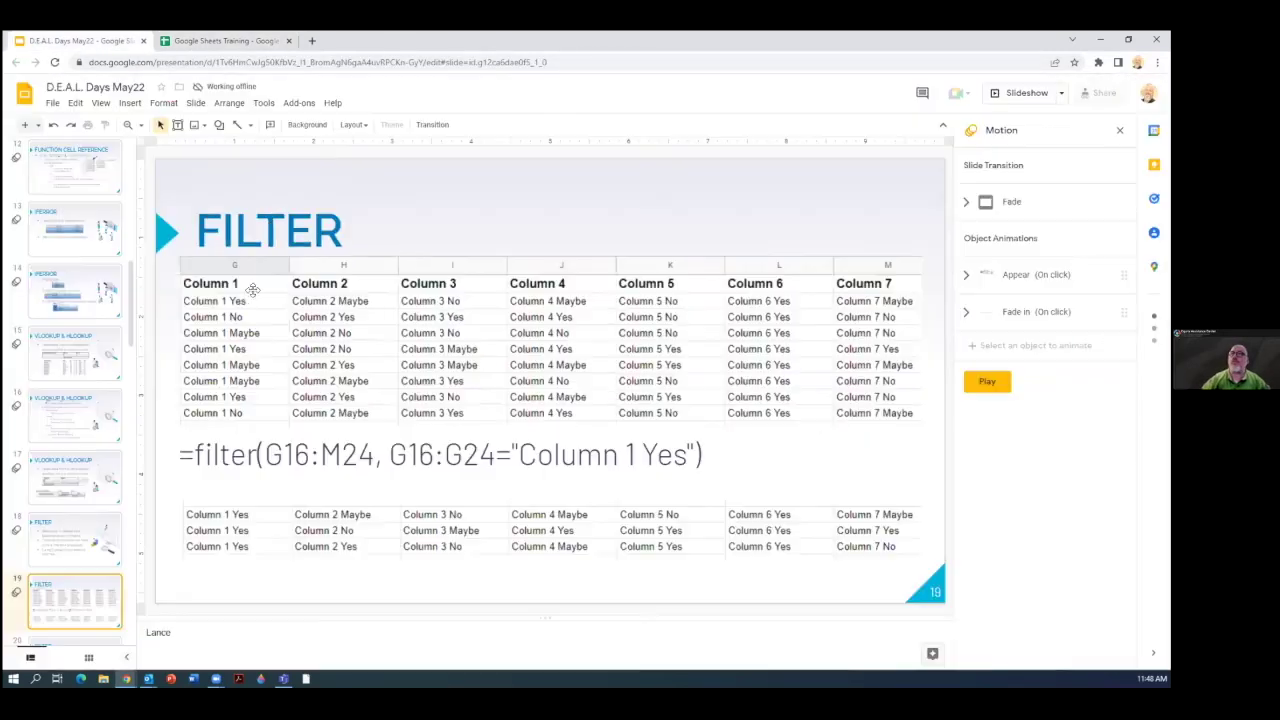
Step: Jump to slide 21, the FILTER example with the three-range formula
left_click(1035, 93)
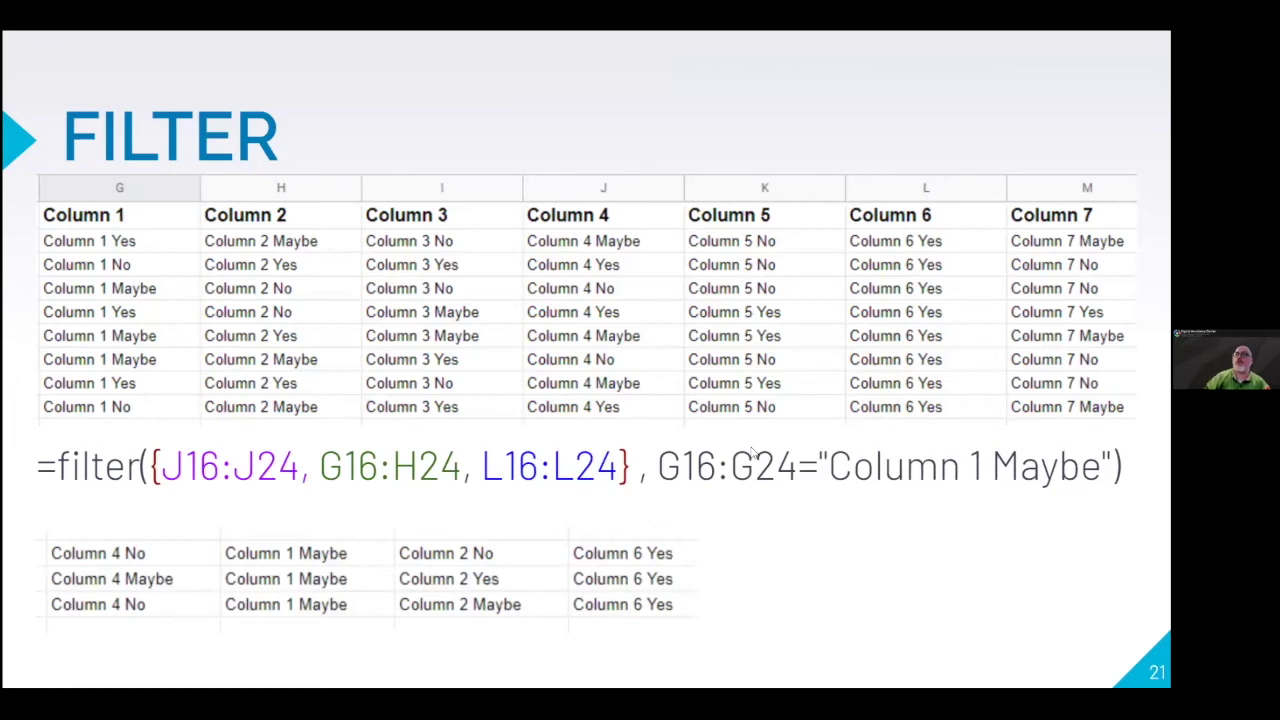
Step: Advance to slide 22, Data Validation, and reveal its Data menu screenshot
key("Right")
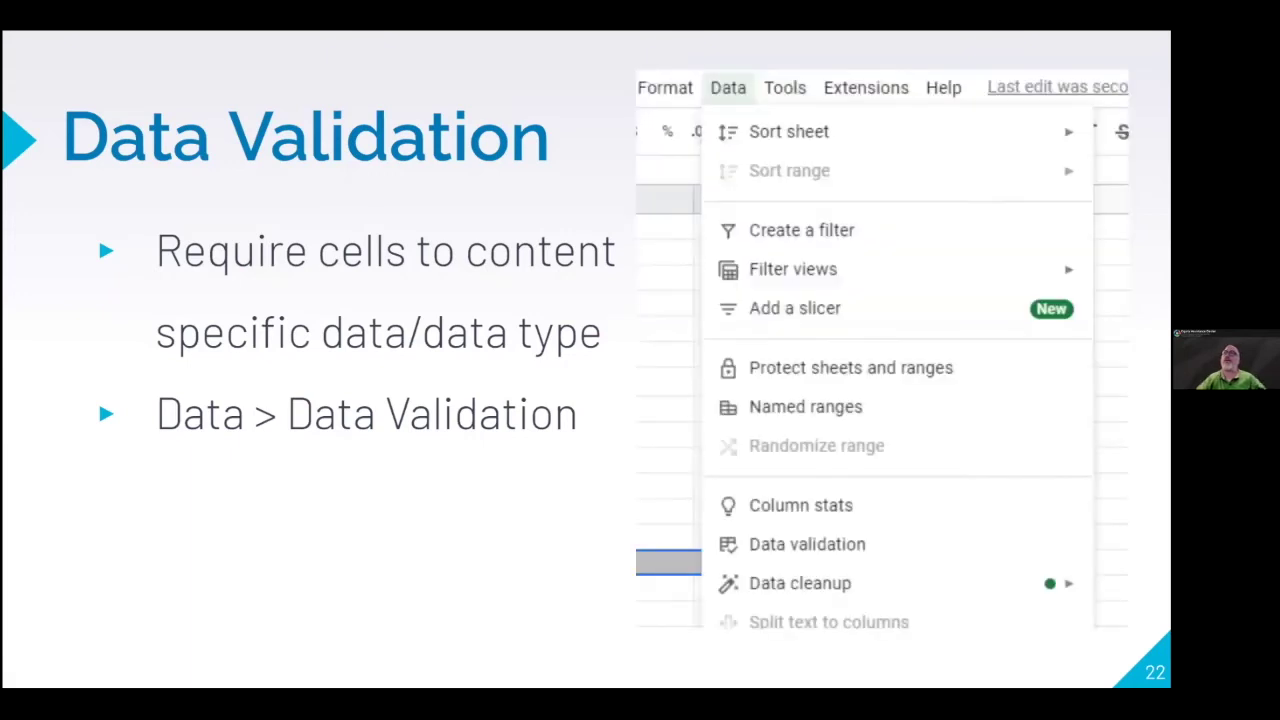
key("Right")
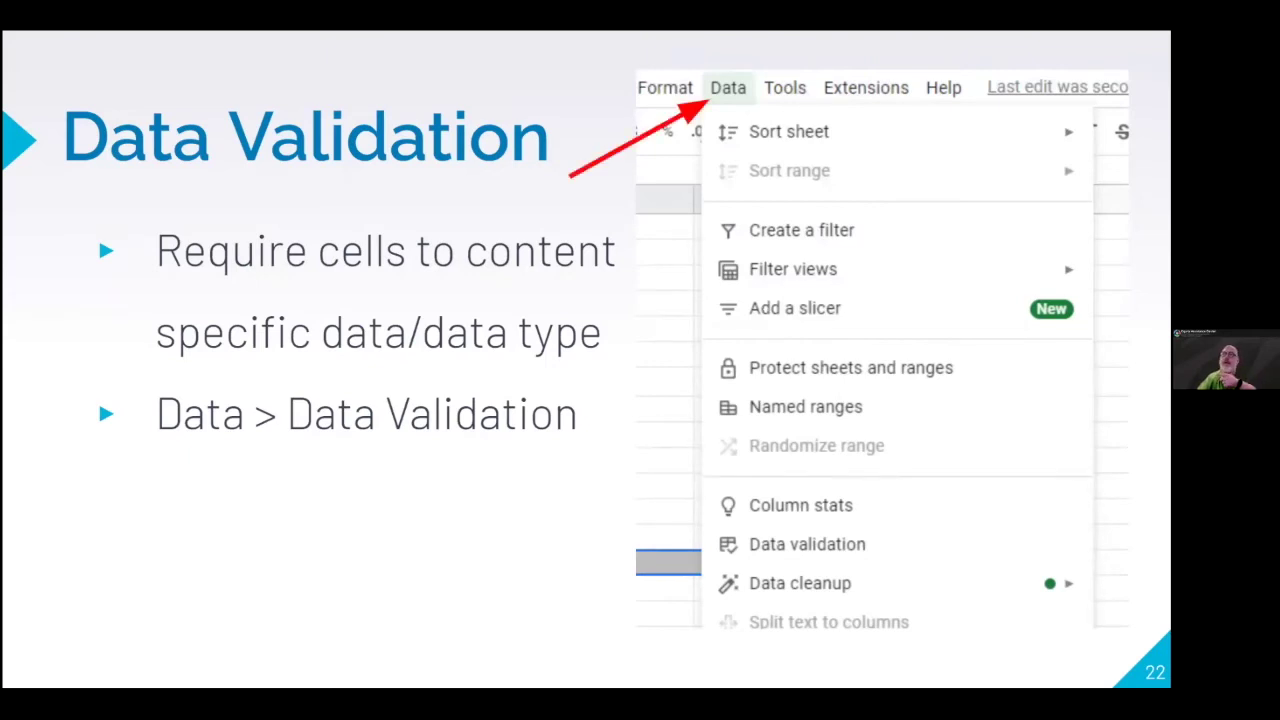
Step: Reveal slide 23's data validation arrow, criteria options screenshot and invalid-data arrow
key("Right")
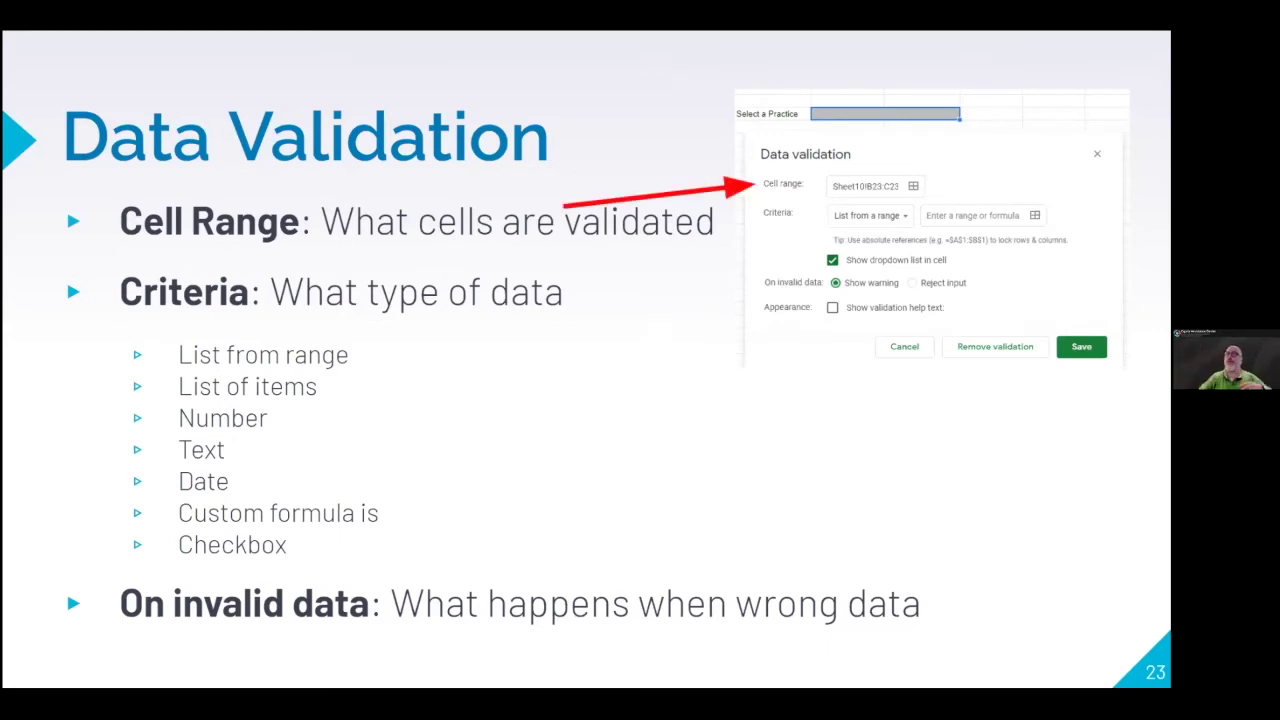
key("Right")
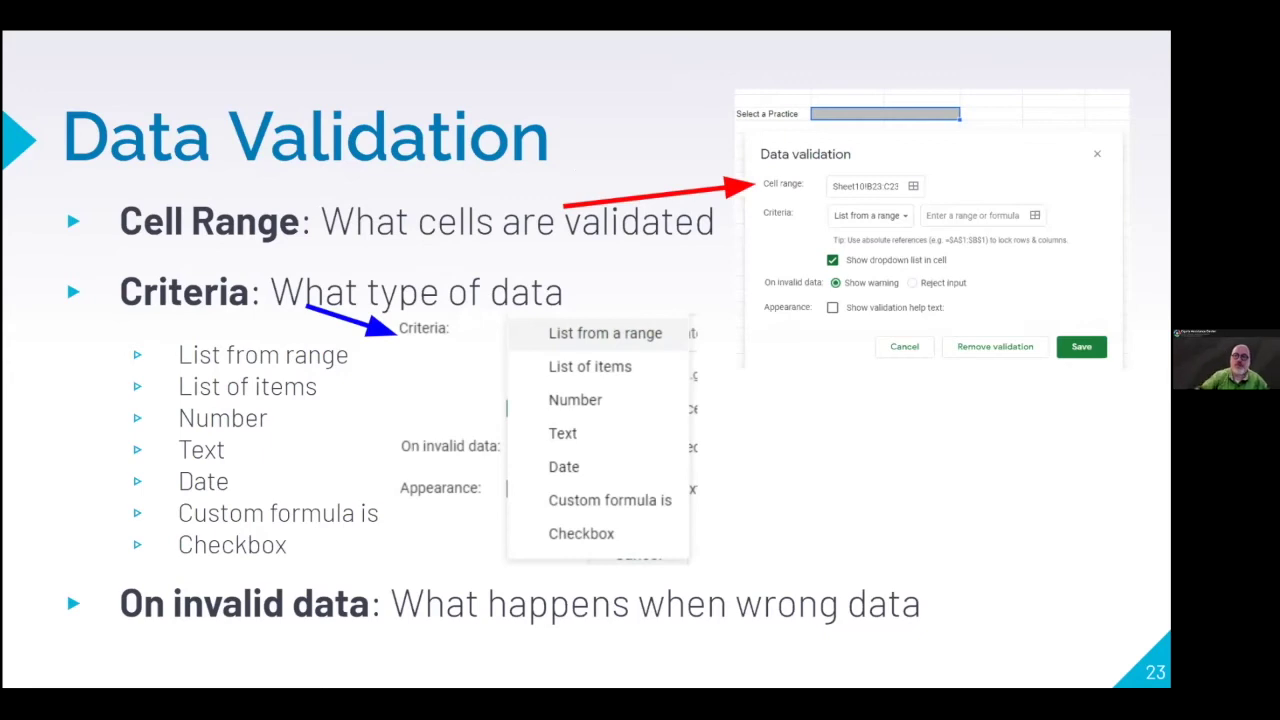
key("Right")
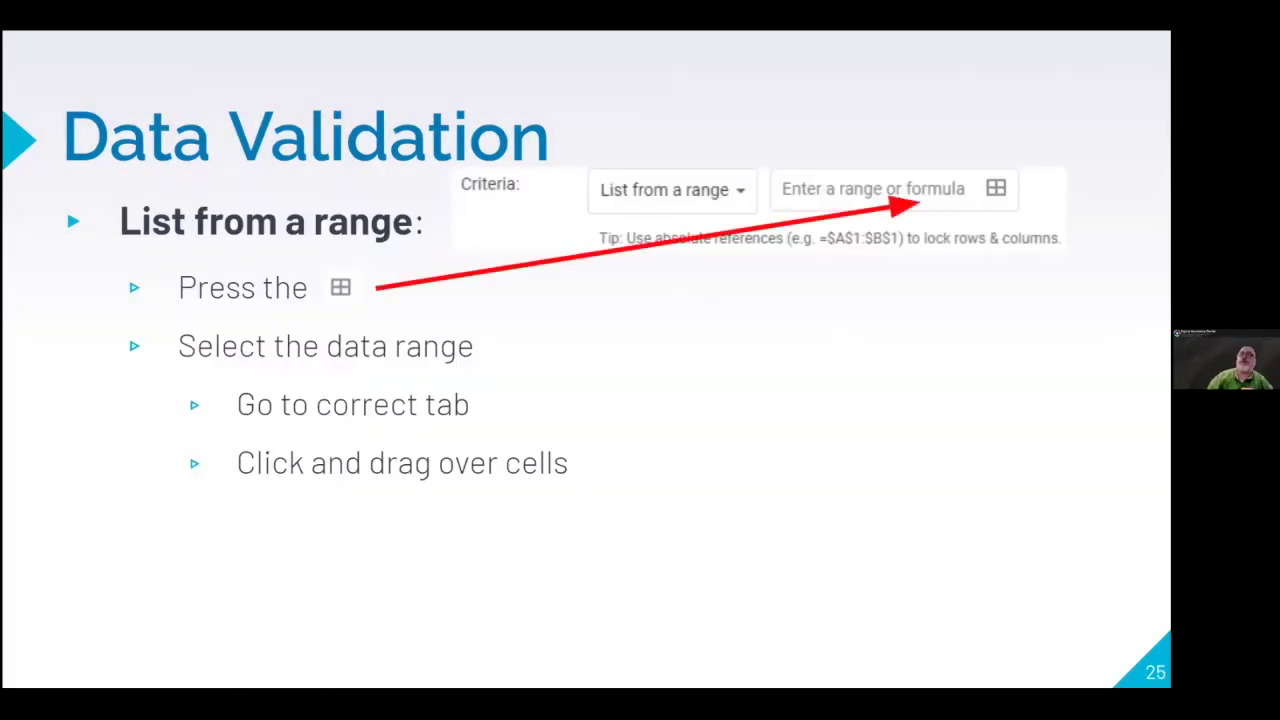
Step: Reveal slide 25's range dialog and cell list images, then exit the slideshow for the spreadsheet
key("Right")
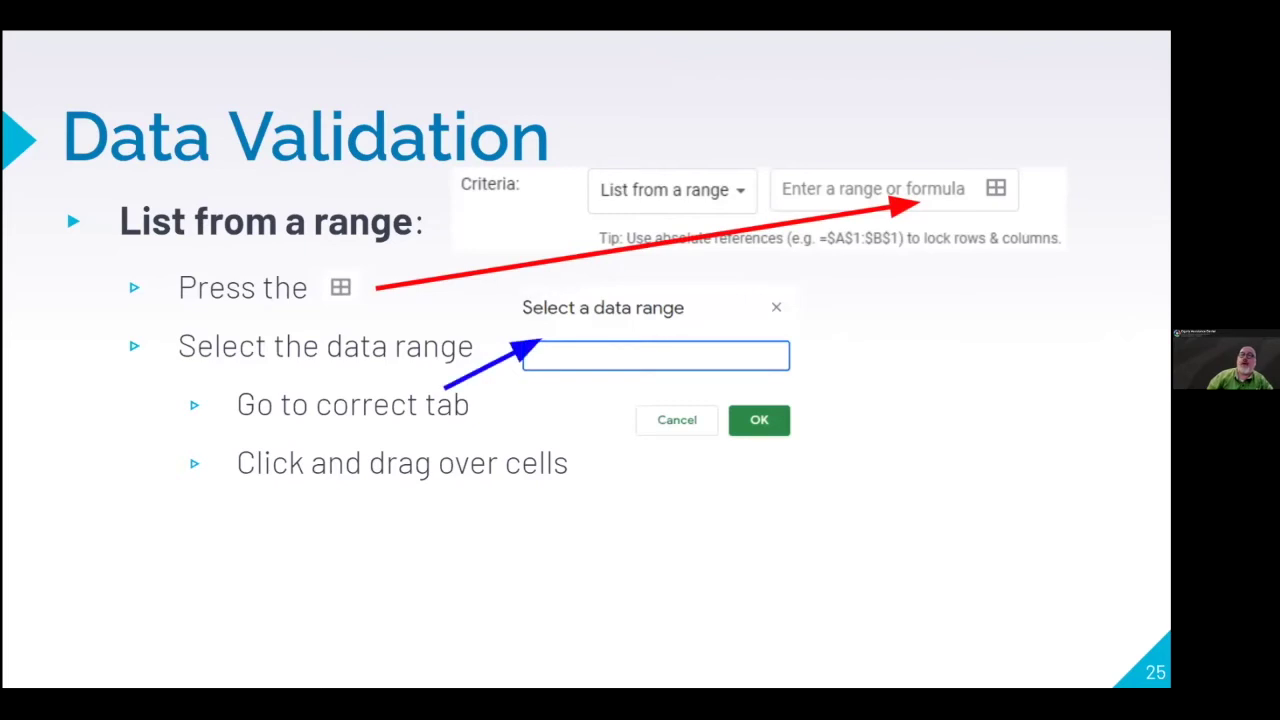
key("Right")
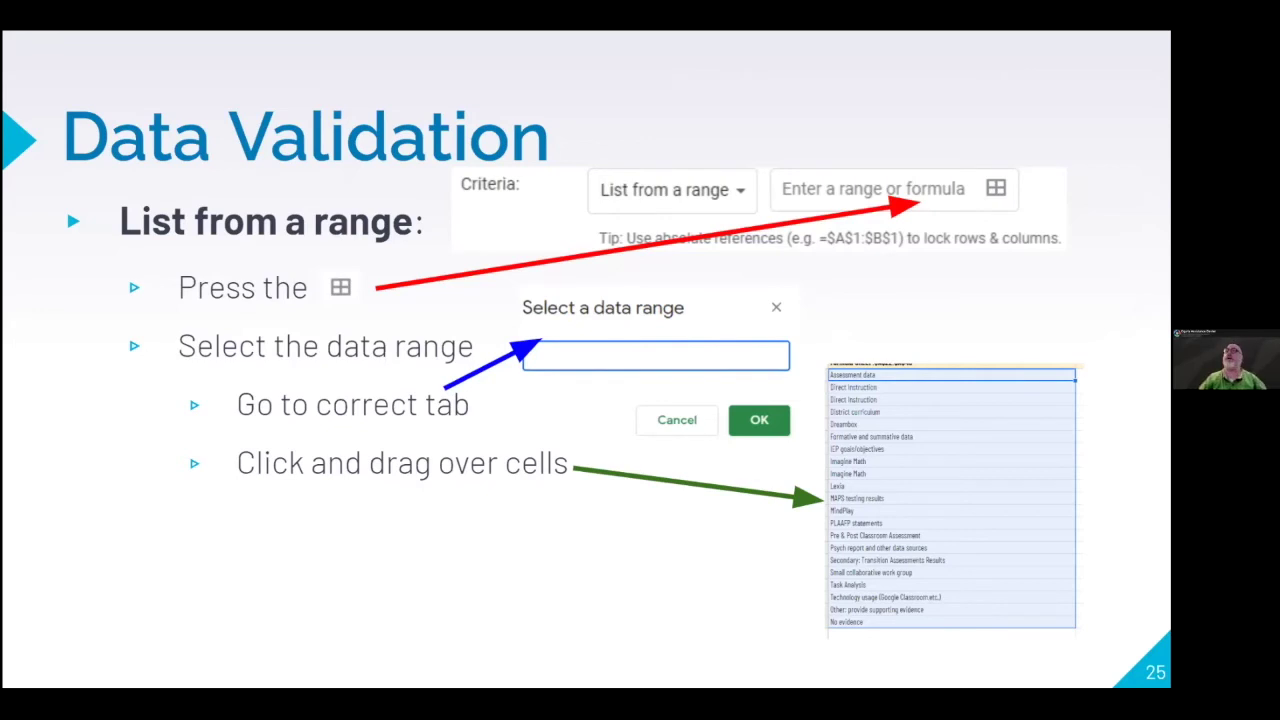
key("Escape")
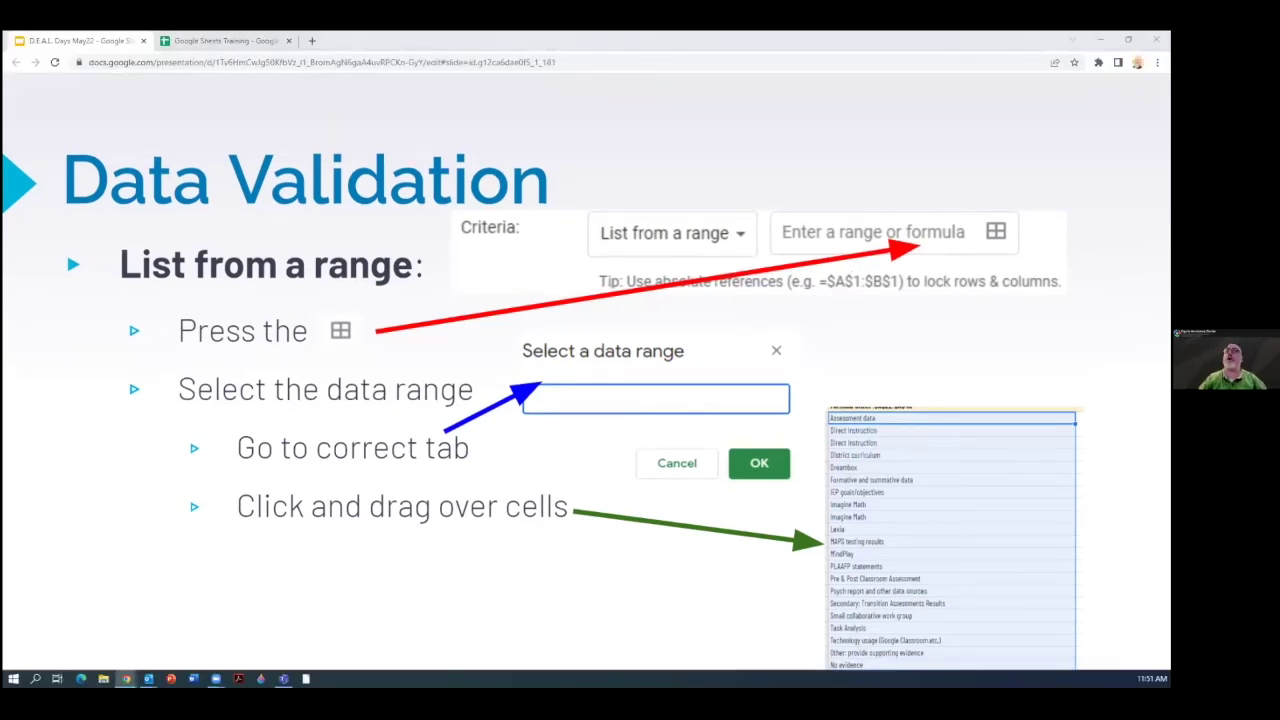
key("ctrl+Tab")
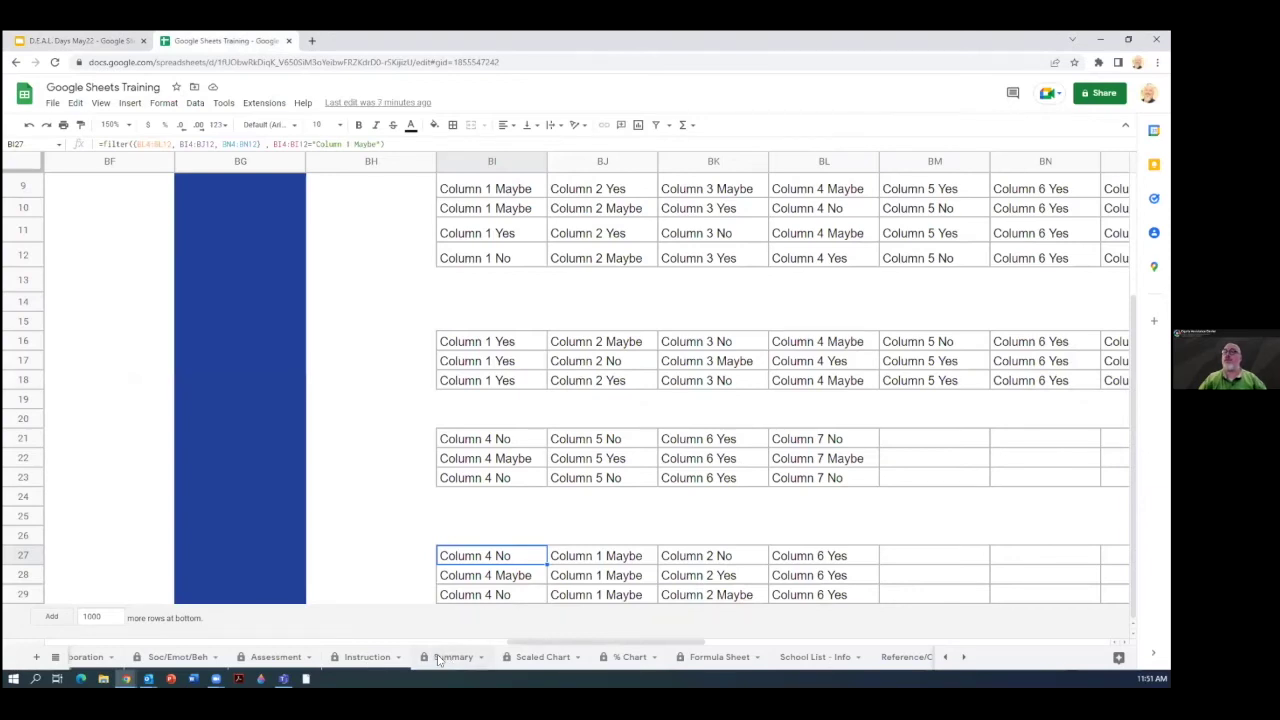
Step: Scroll through the Formula Sheet's dropdown source lists, then return to the D.E.A.L. Days deck
left_click(712, 657)
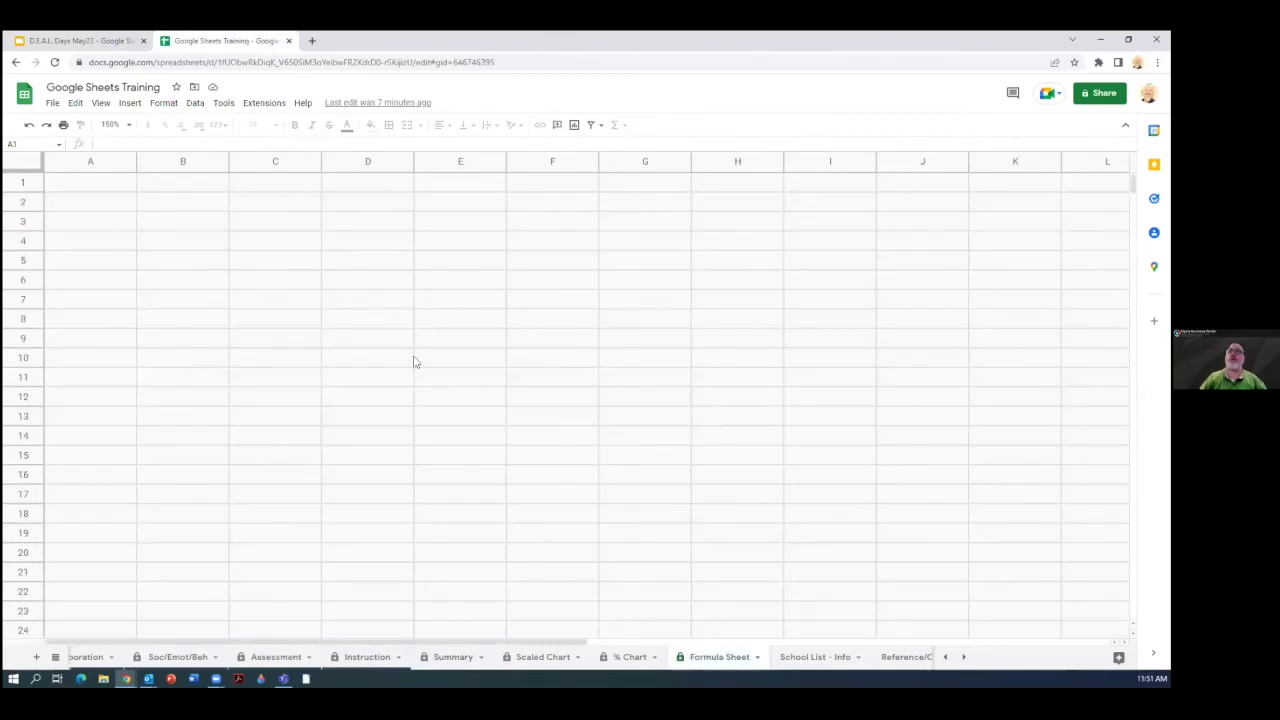
scroll(352, 360, "down", 5)
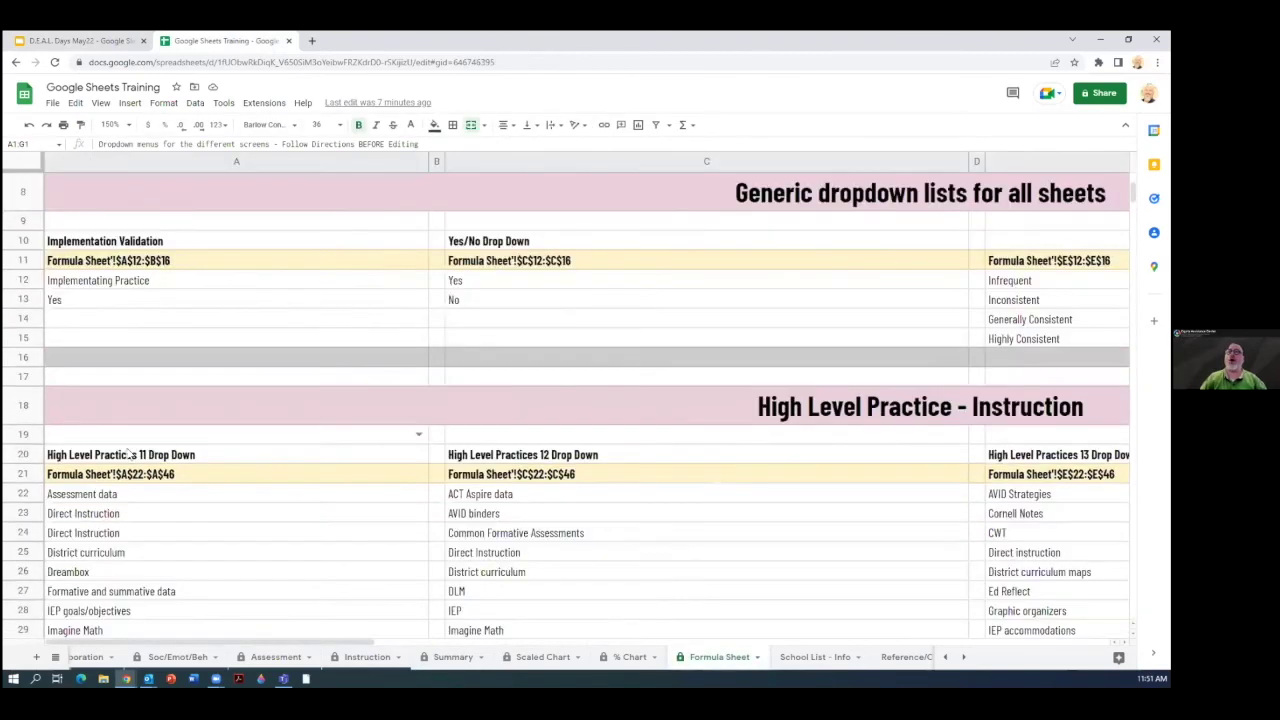
scroll(117, 565, "down", 3)
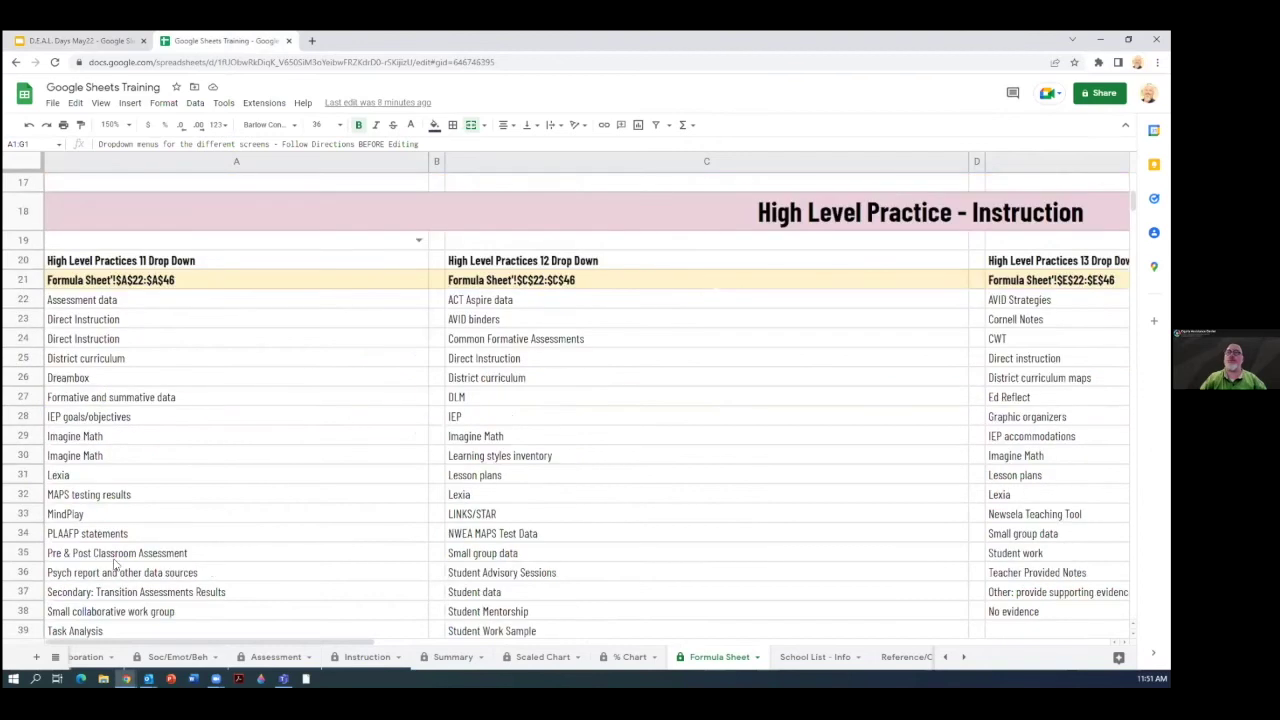
scroll(790, 635, "down", 2)
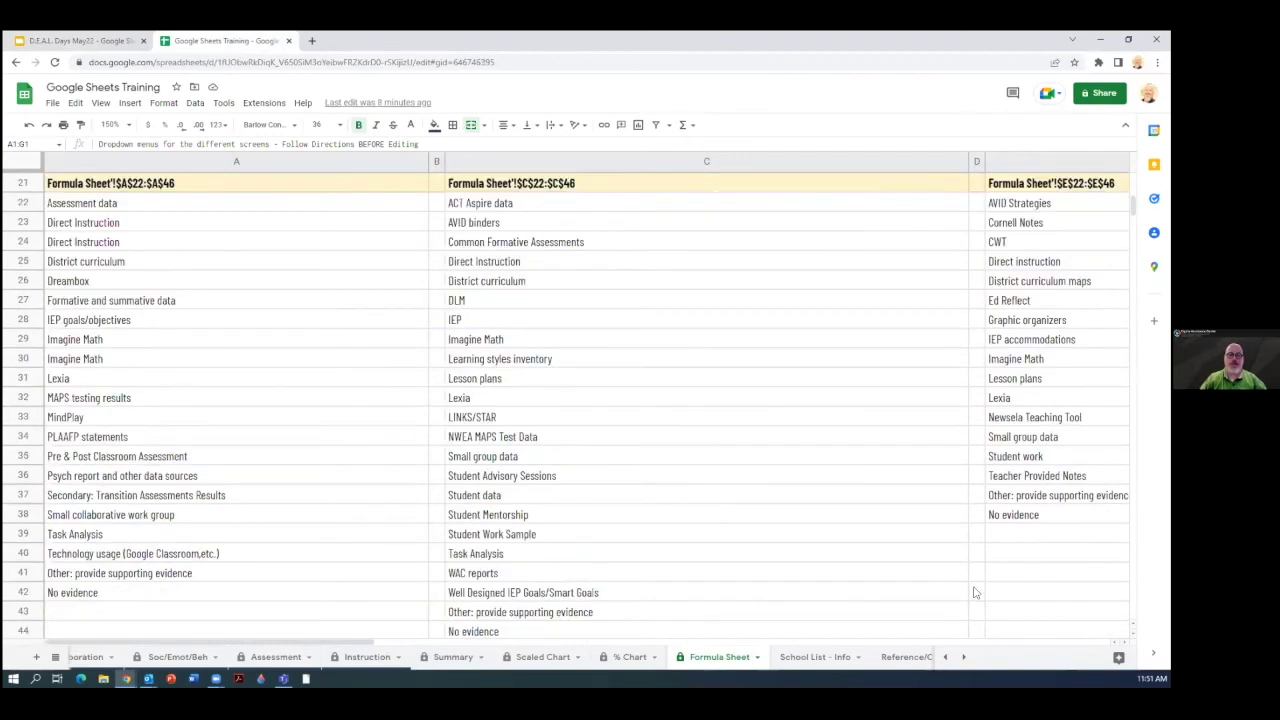
scroll(940, 480, "up", 3)
scroll(748, 231, "up", 3)
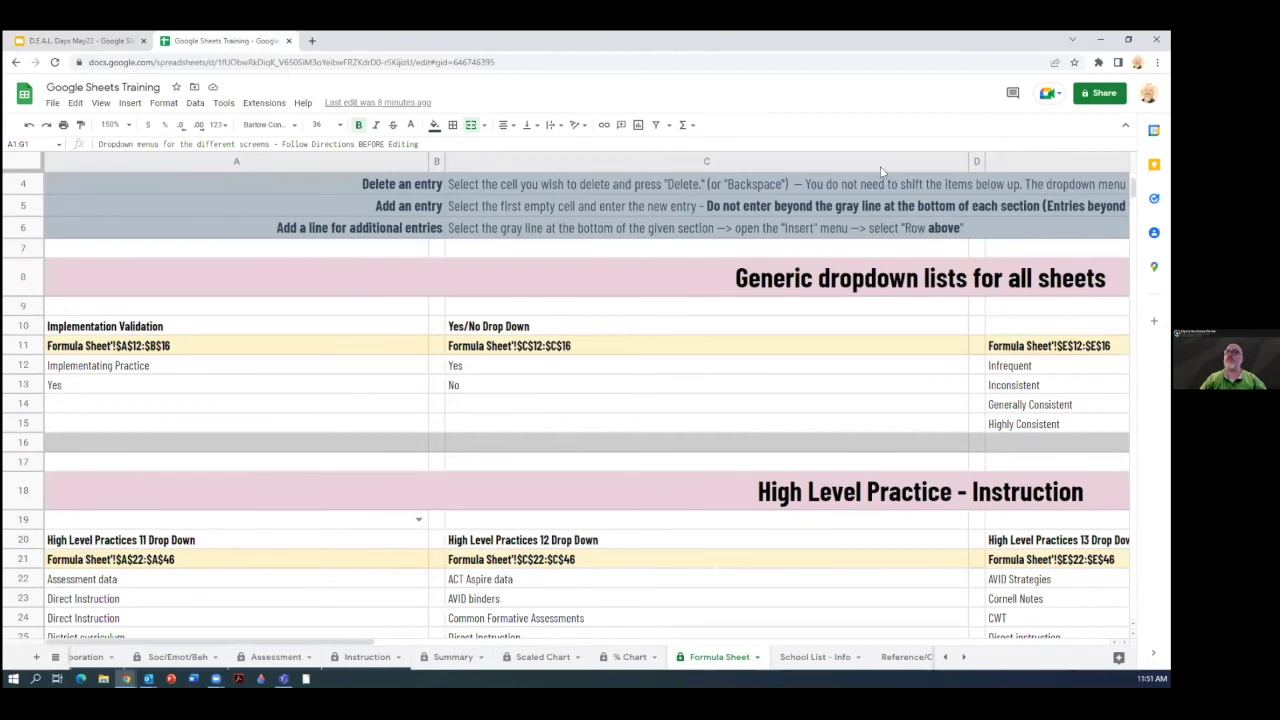
key("ctrl+shift+Tab")
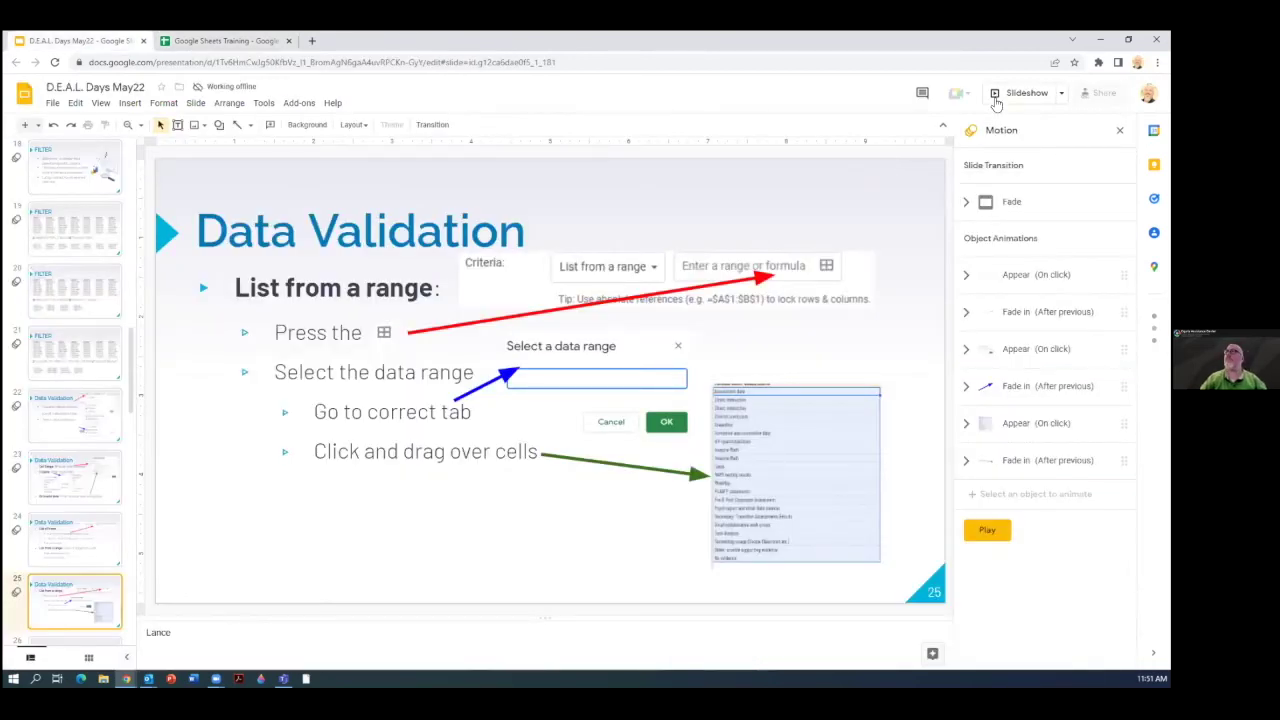
Step: Present the deck full screen again and advance to the 'Where is this feature?' slide
key("F11")
key("ctrl+F5")
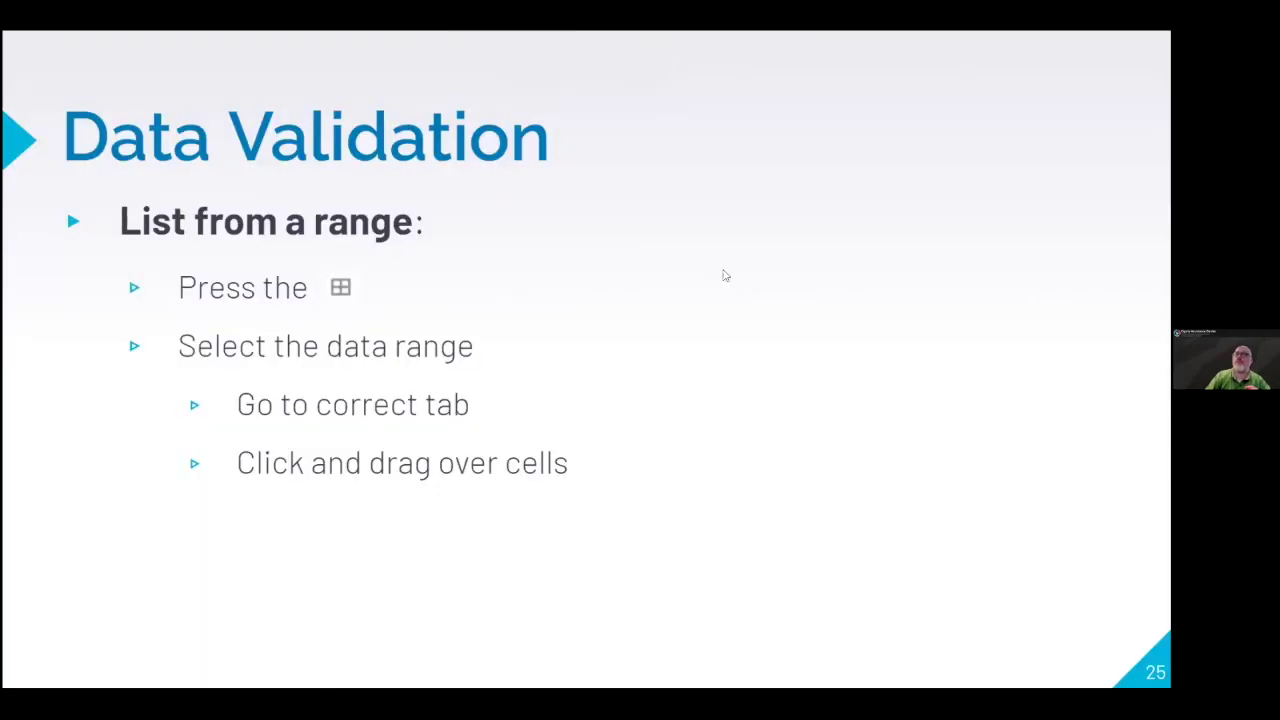
key("Right")
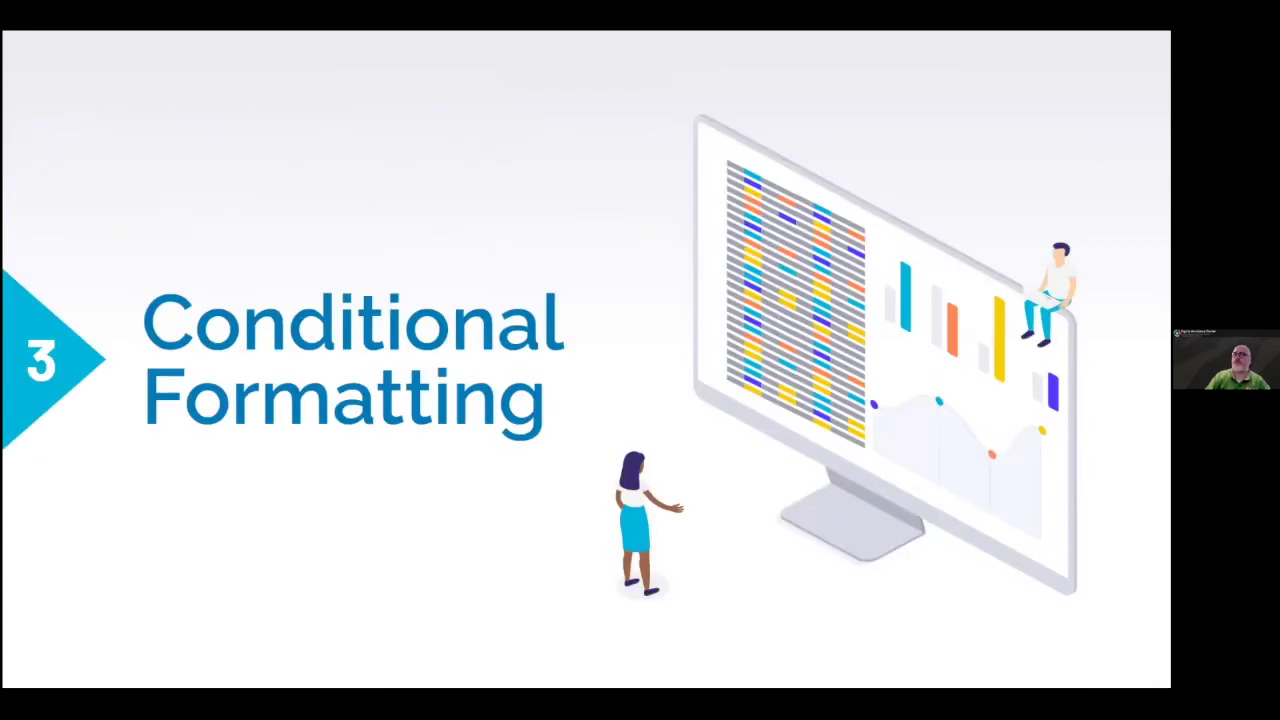
key("Right")
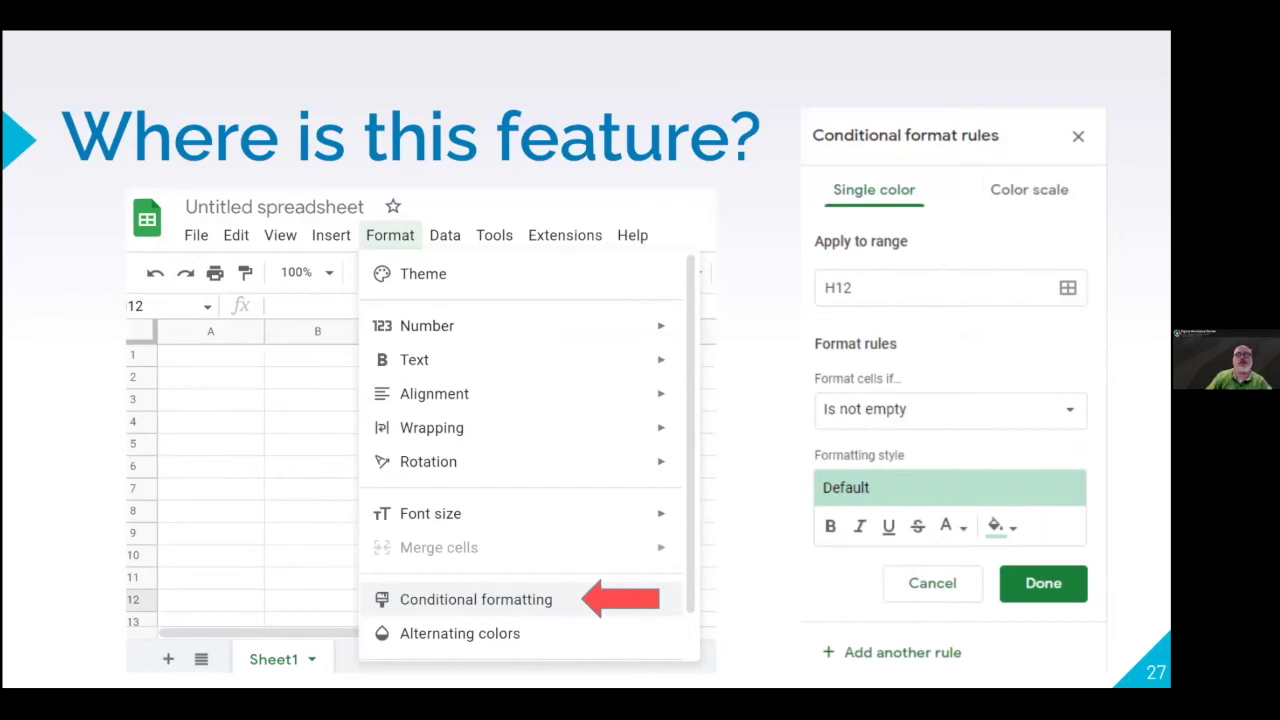
Step: Advance from slide 27 to the Default Settings slide on Range, Rules and Style
key("Right")
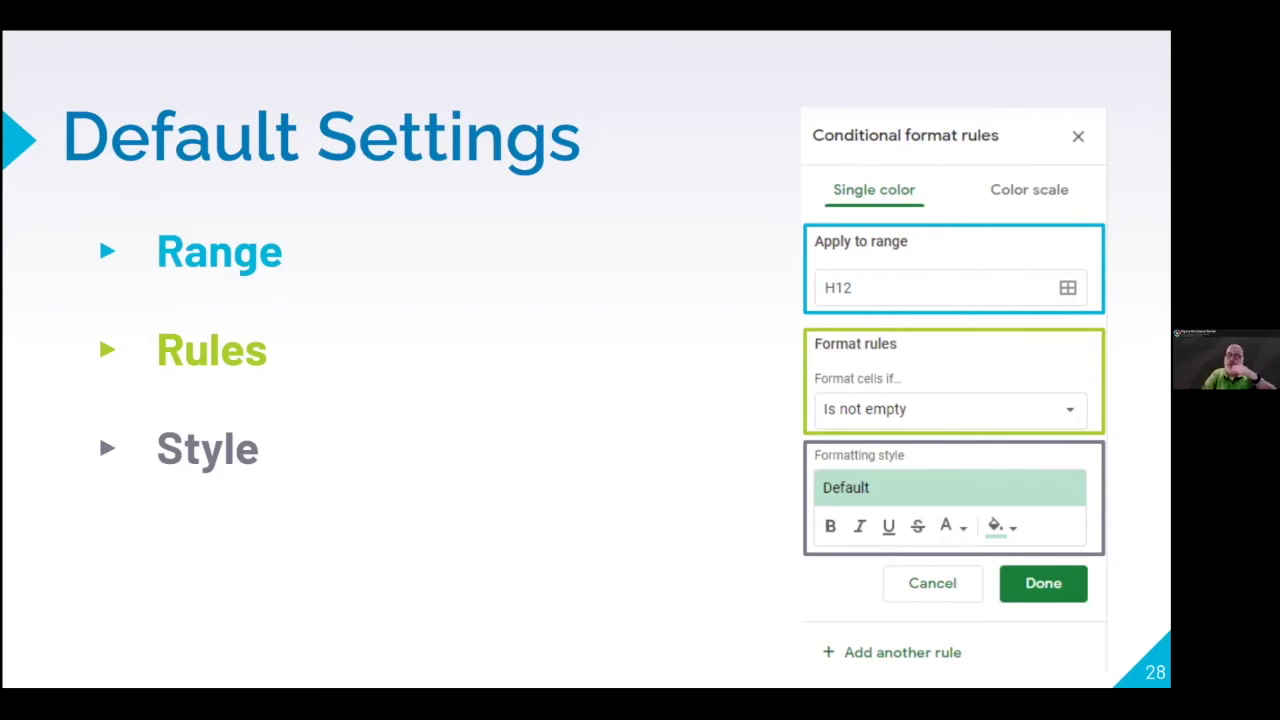
Step: Move forward one slide to Custom Formulas, about formatting based on other cells
key("Right")
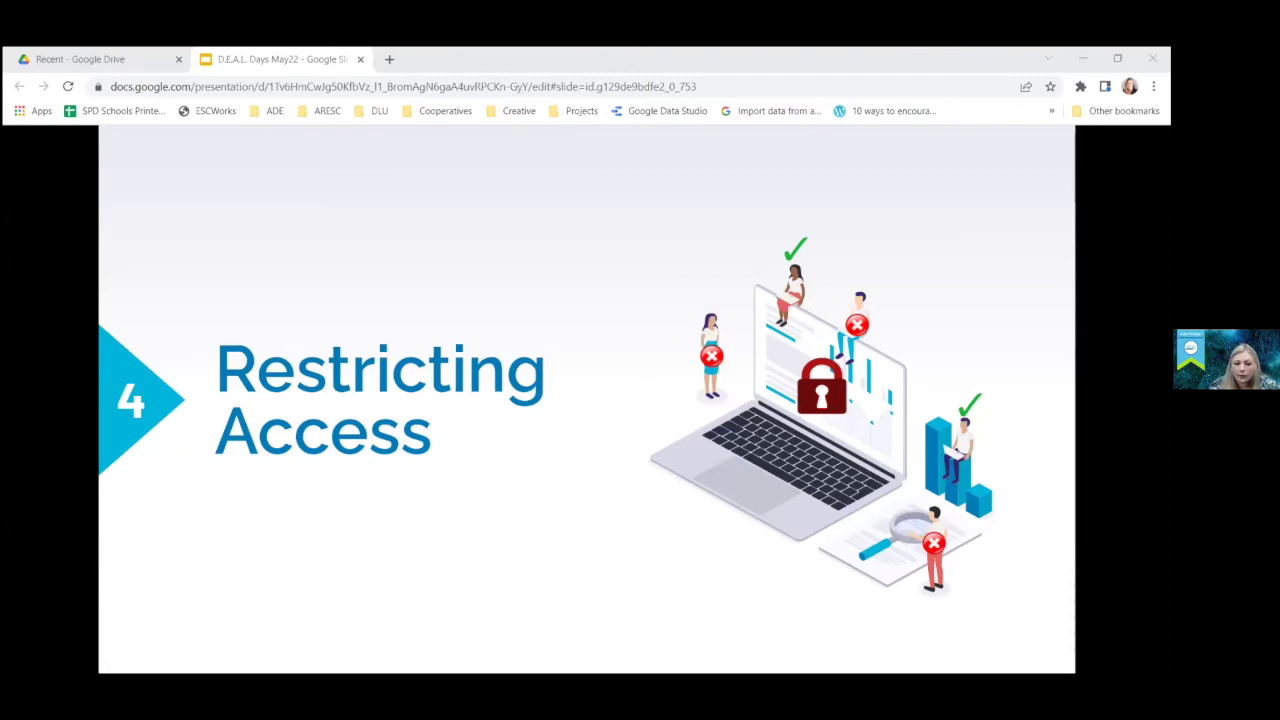
Step: Advance to the slide showing the Data menu's Protect sheets and ranges option
key("Right")
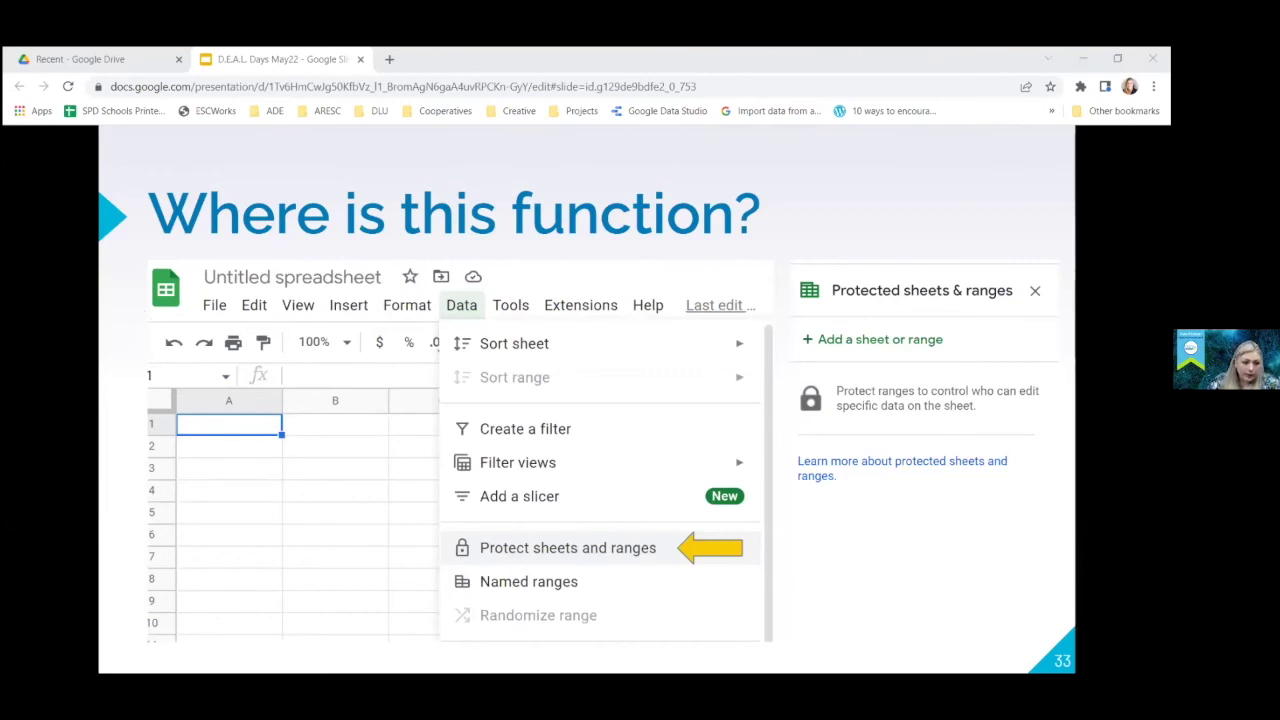
key("Right")
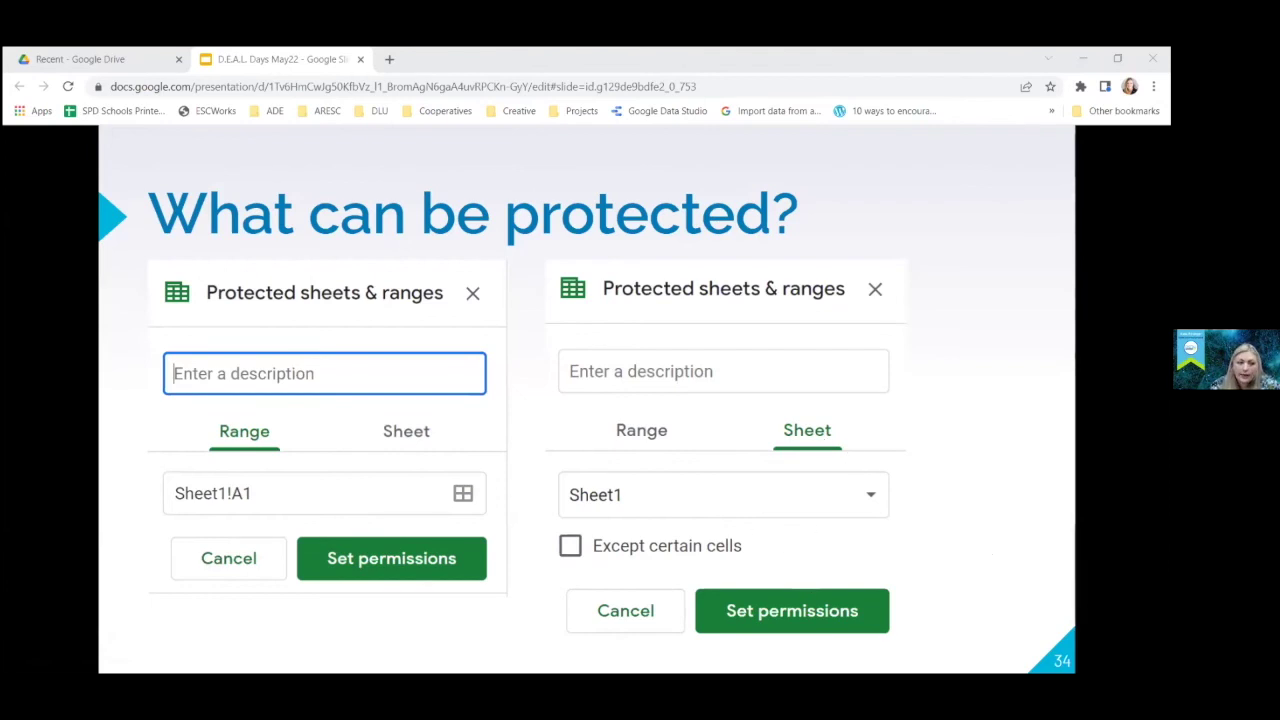
Step: Advance to 'Who can be given access?' and Restricting Access, then back to 'What can be protected?'
key("Right")
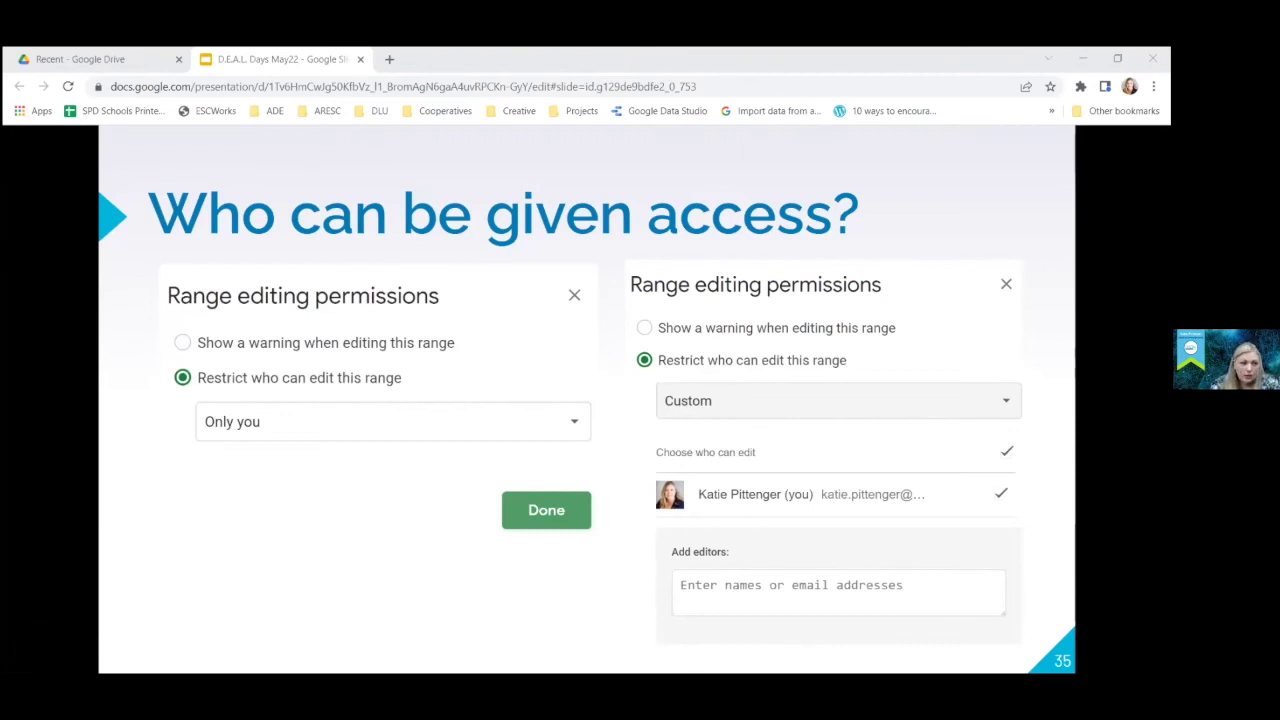
key("Right")
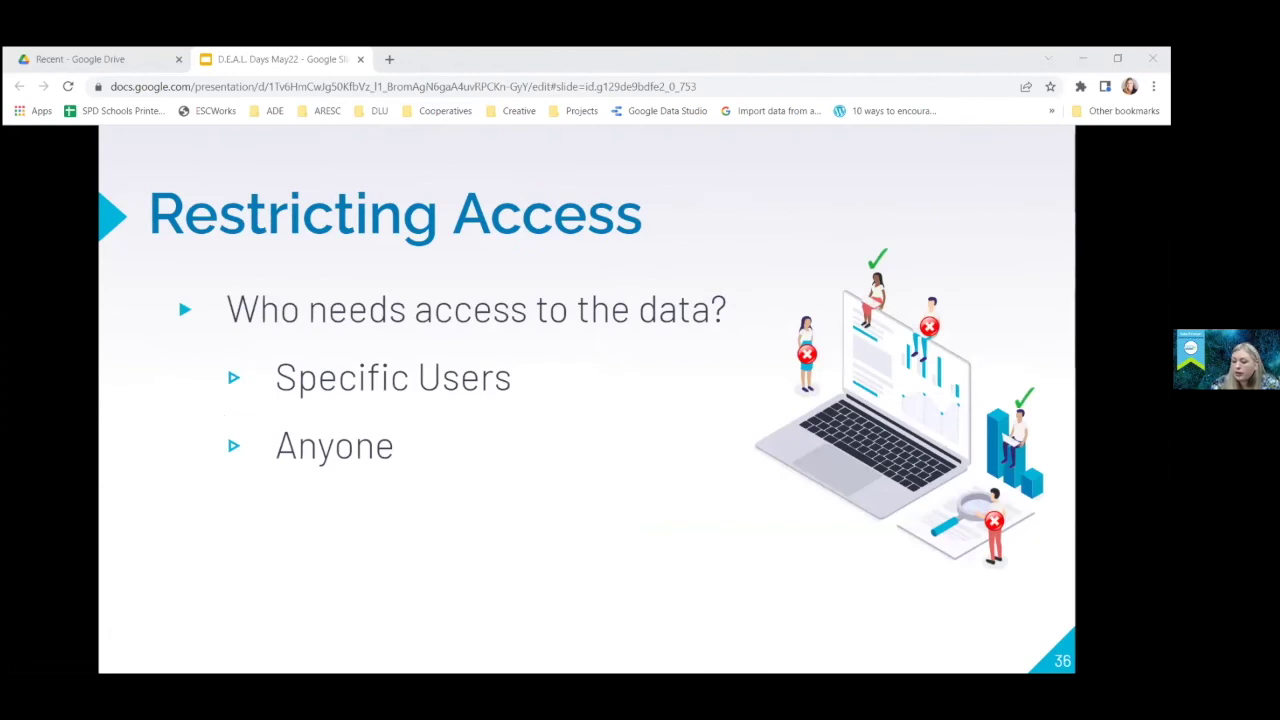
key("Left")
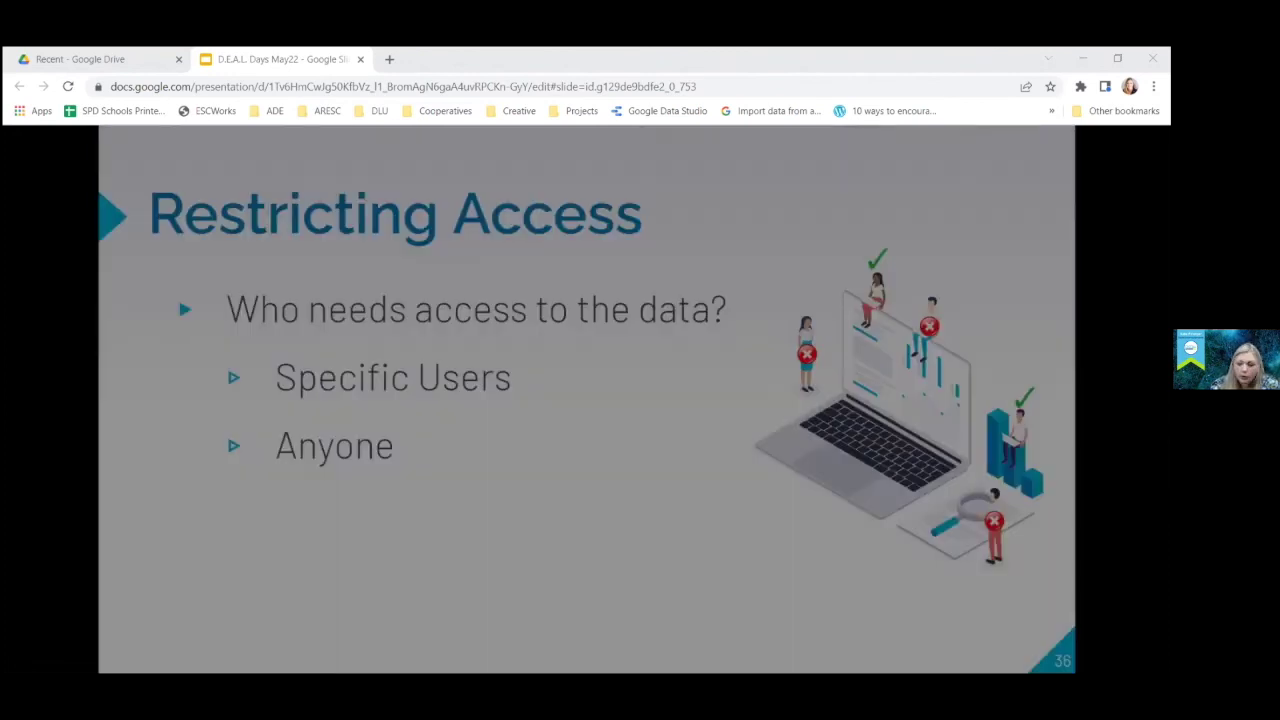
key("Left")
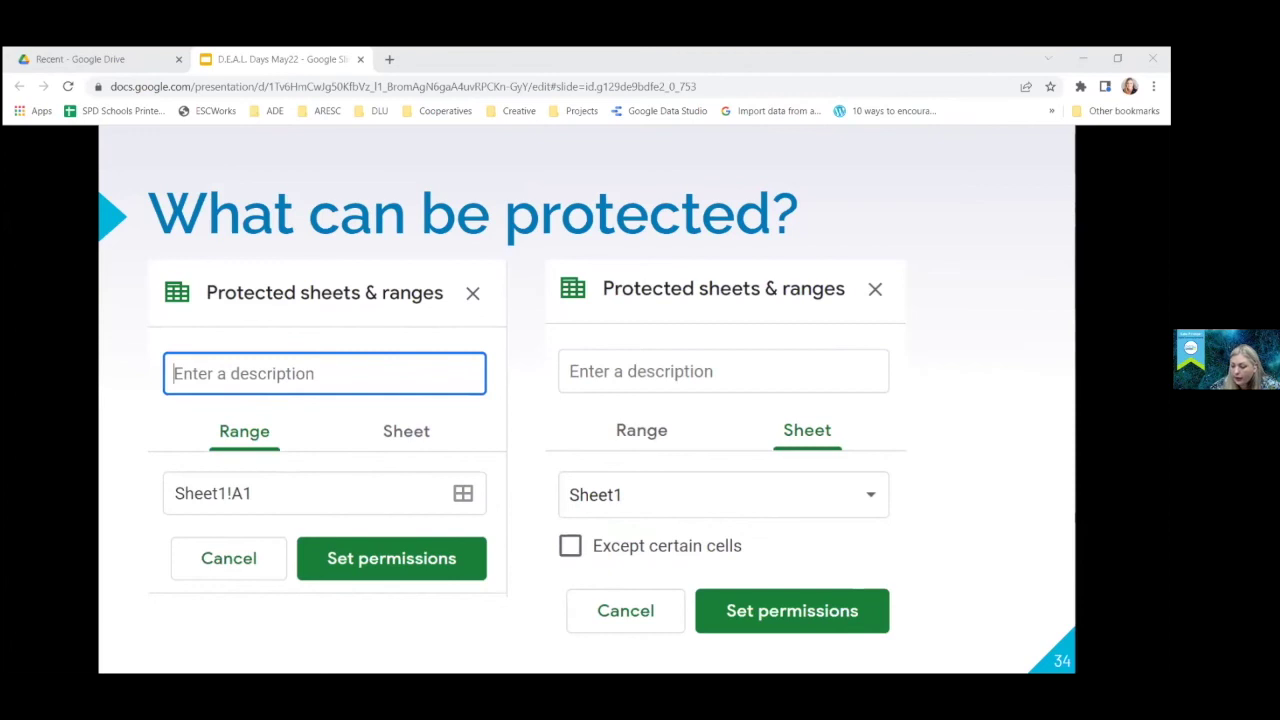
Step: Move forward through Restricting Access and Types of Restrictions to the Data Studio section slide
key("Right")
key("Right")
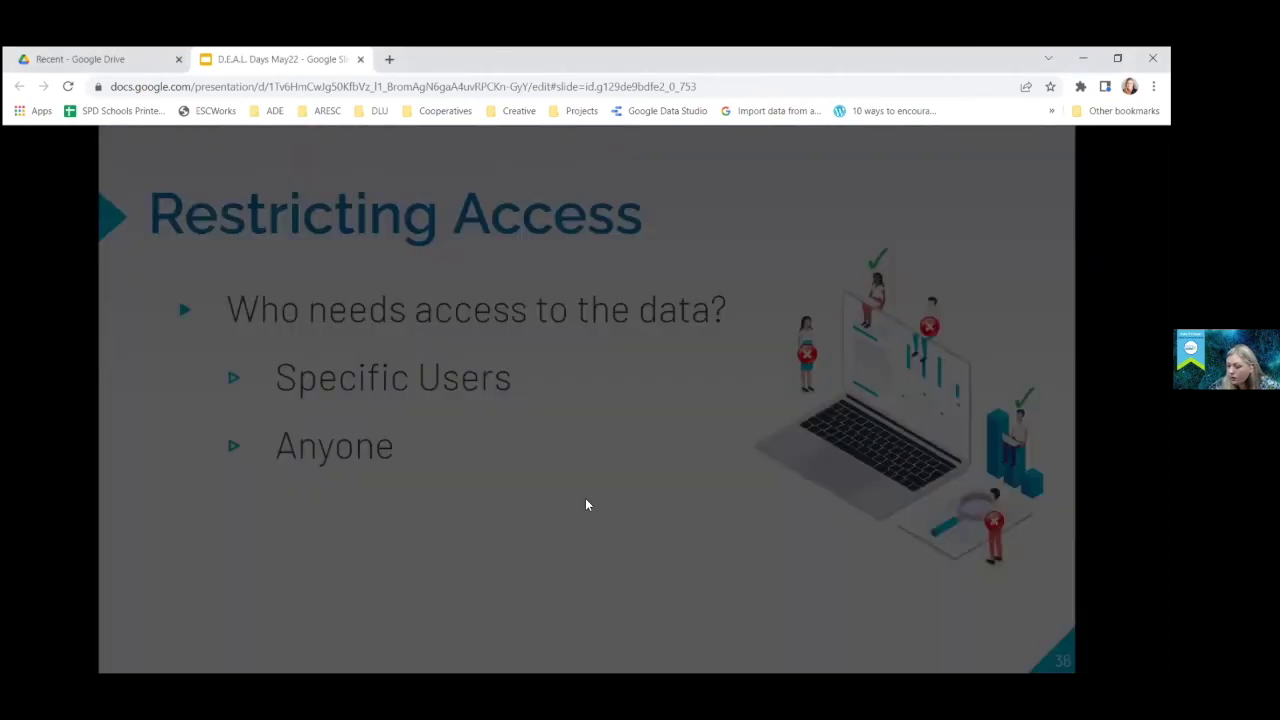
key("Right")
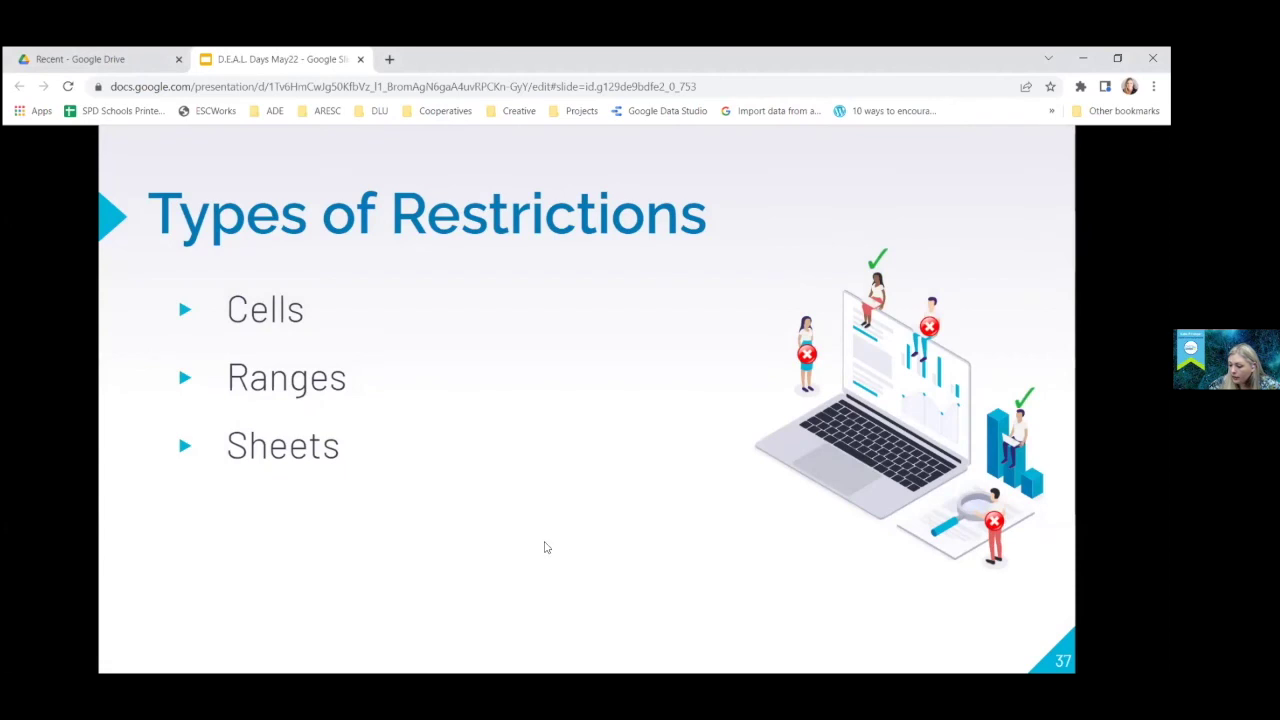
key("Right")
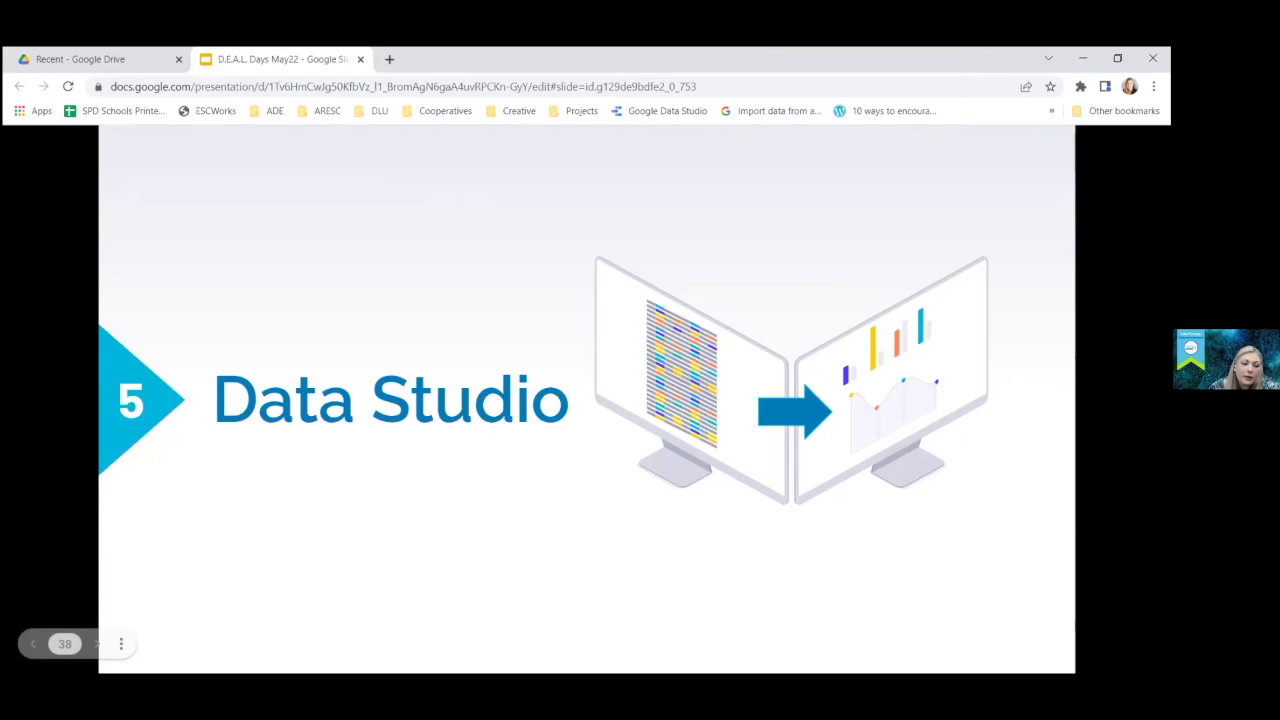
Step: Advance past the Data Studio section opener to 'What is Data Studio?'
key("Right")
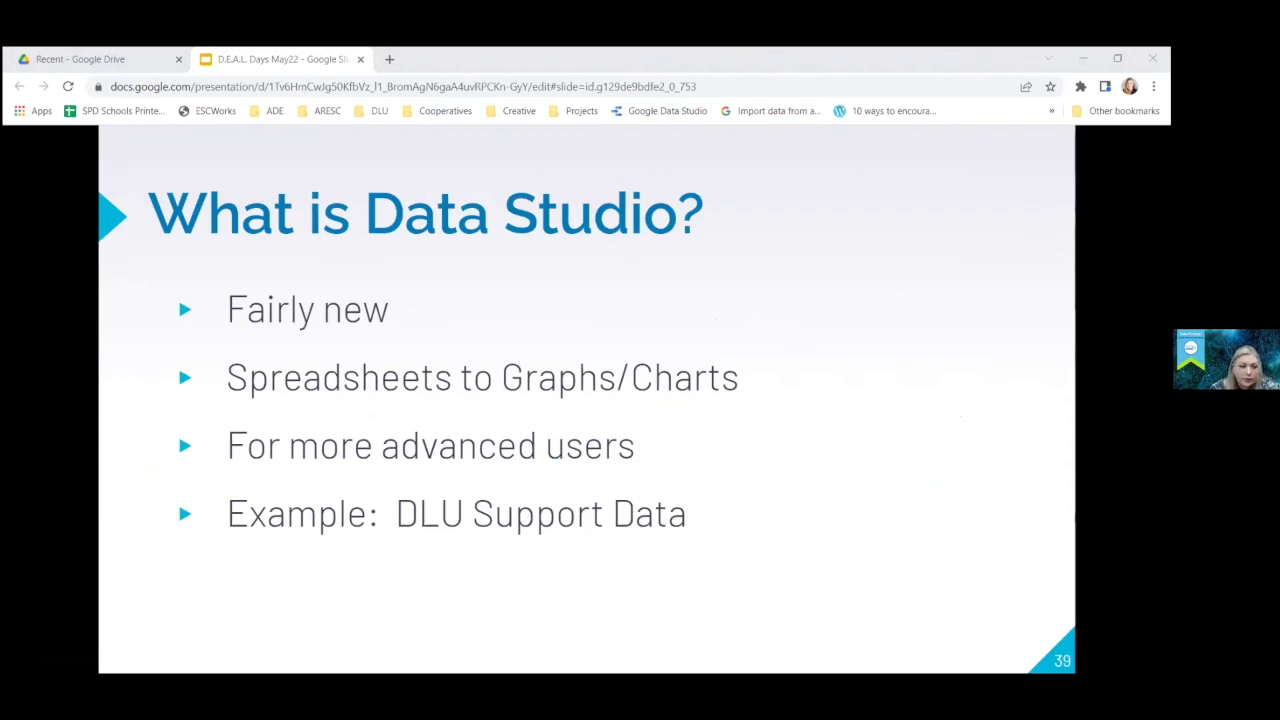
Step: Advance through the DLU Support Form slide to the Google Sheet slide
key("Right")
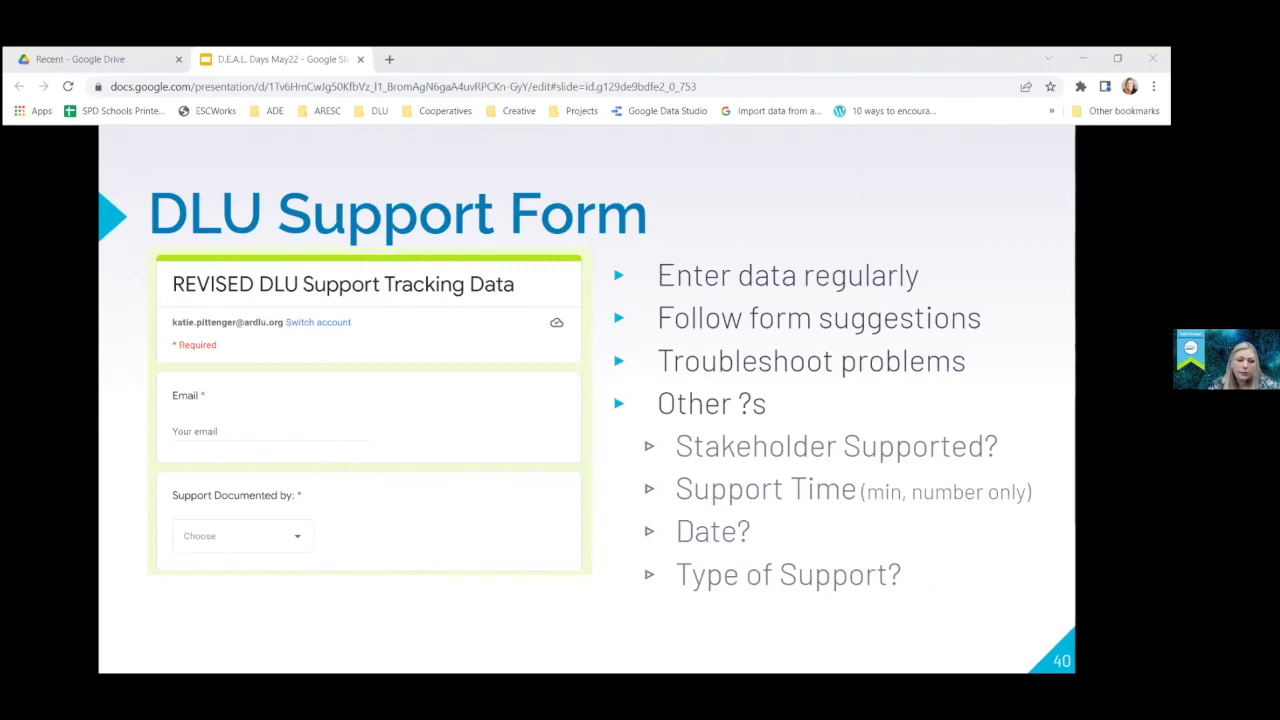
key("Right")
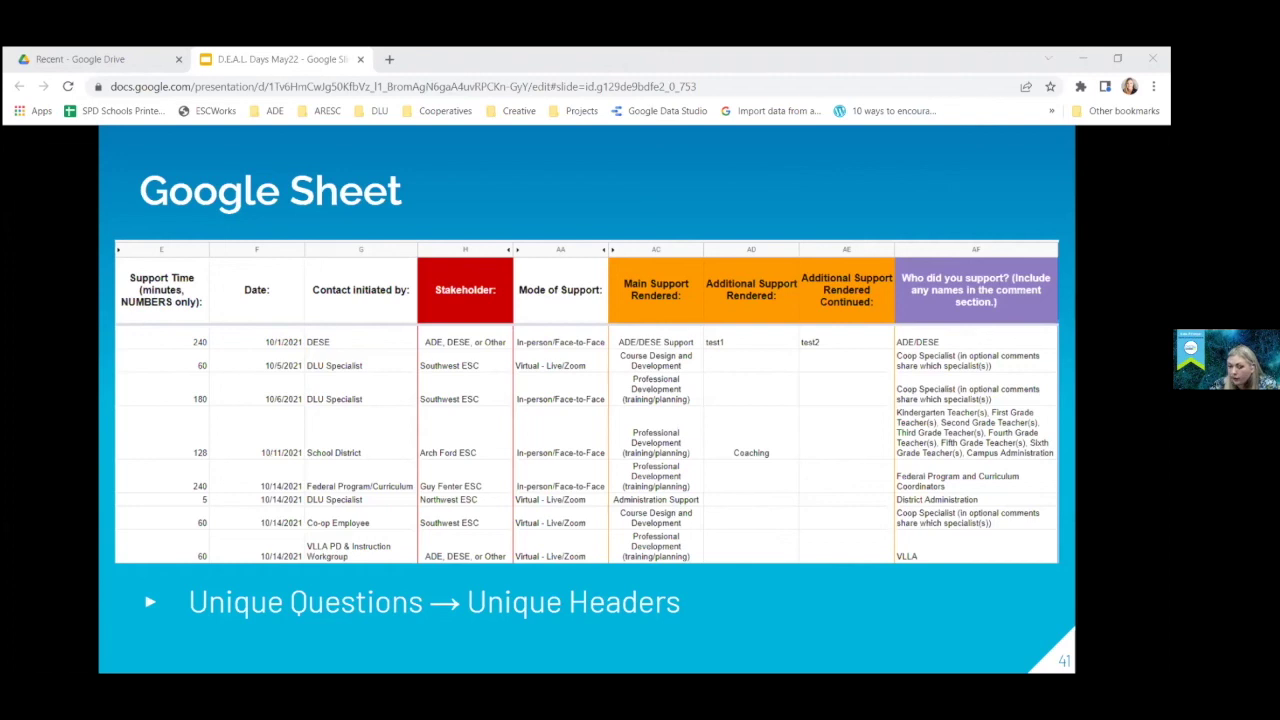
Step: Advance from the 'Google Sheet' slide to slide 42, 'Data Studio'
key("Right")
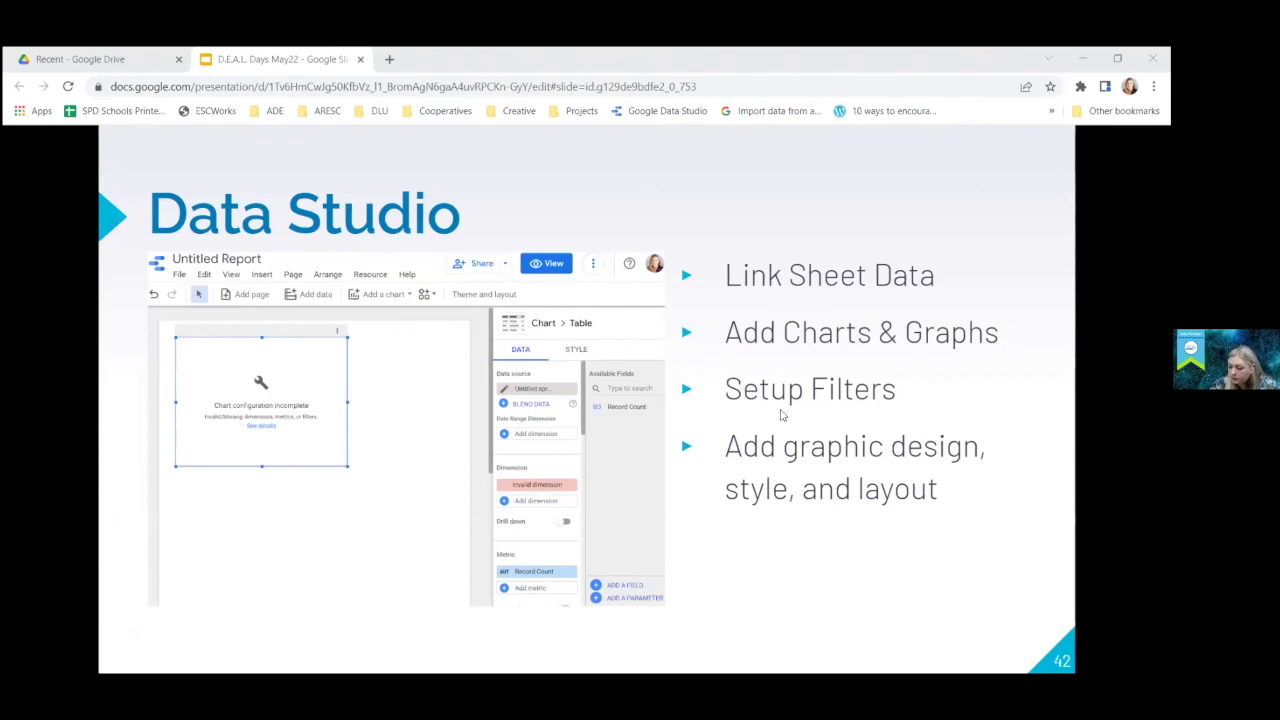
Step: Advance to slide 43, the 'DLU Support Data' dashboard with pie chart and top 10 table
left_click(1042, 451)
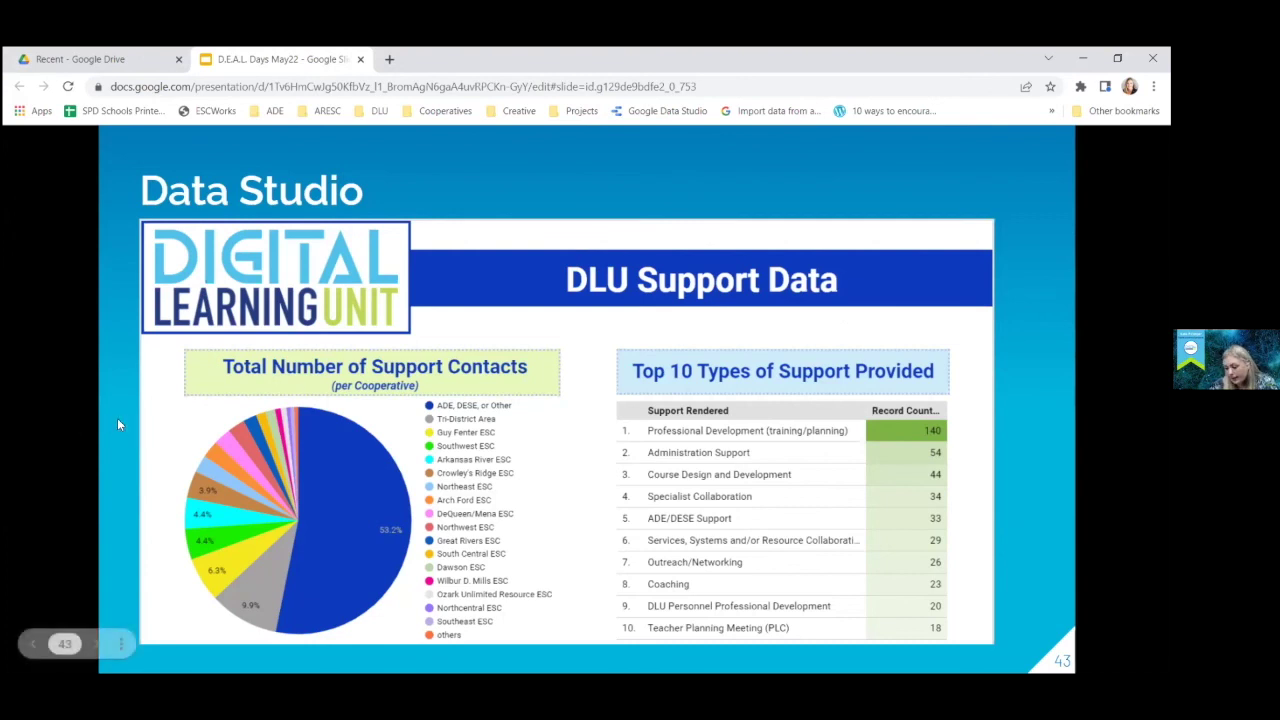
Step: Advance past slide 44, 'Online Resources', to the closing 'THANKS! Any questions?' slide
key("Right")
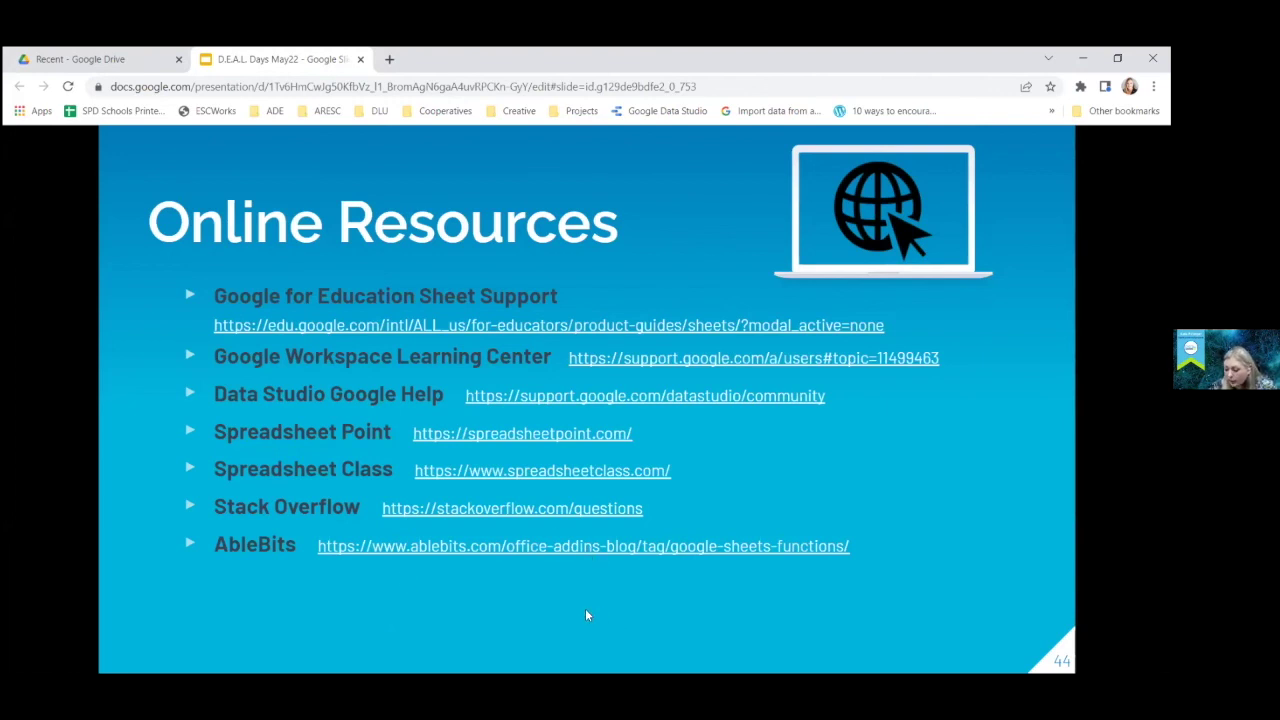
left_click(517, 617)
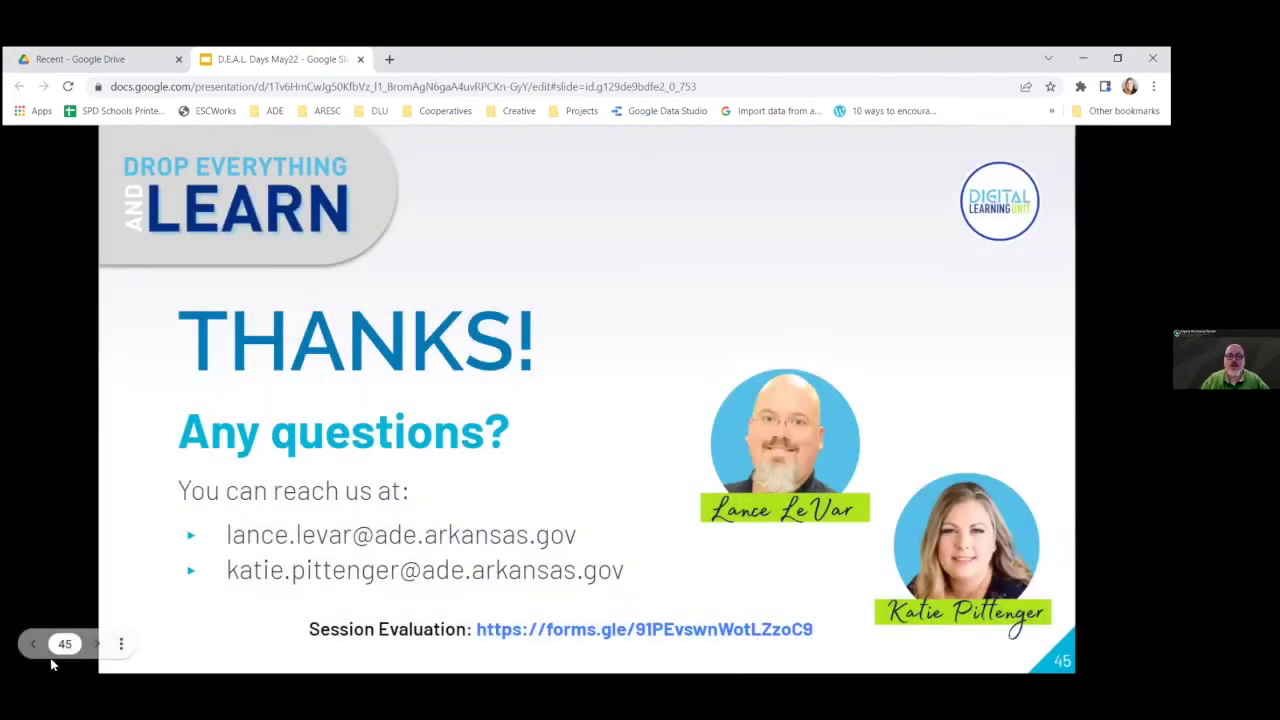
key("Left")
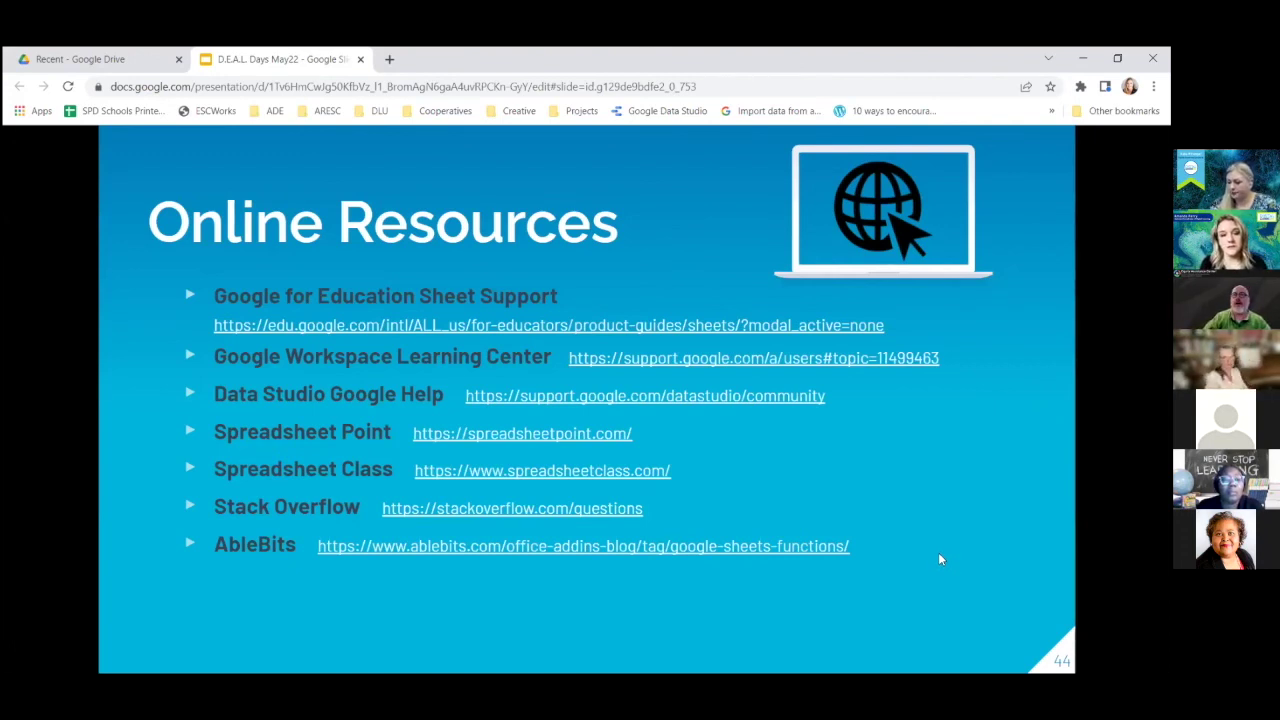
Step: Return to slide 45, 'THANKS! Any questions?', showing contacts and the session evaluation link
key("Right")
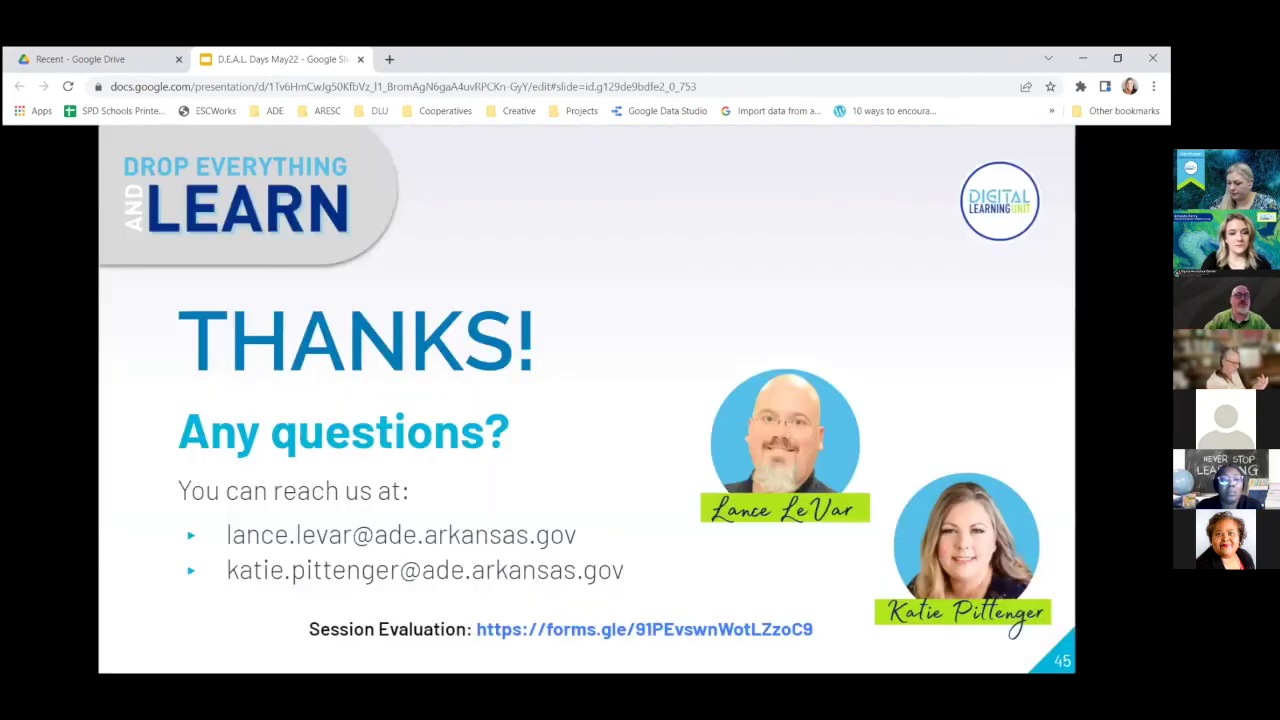